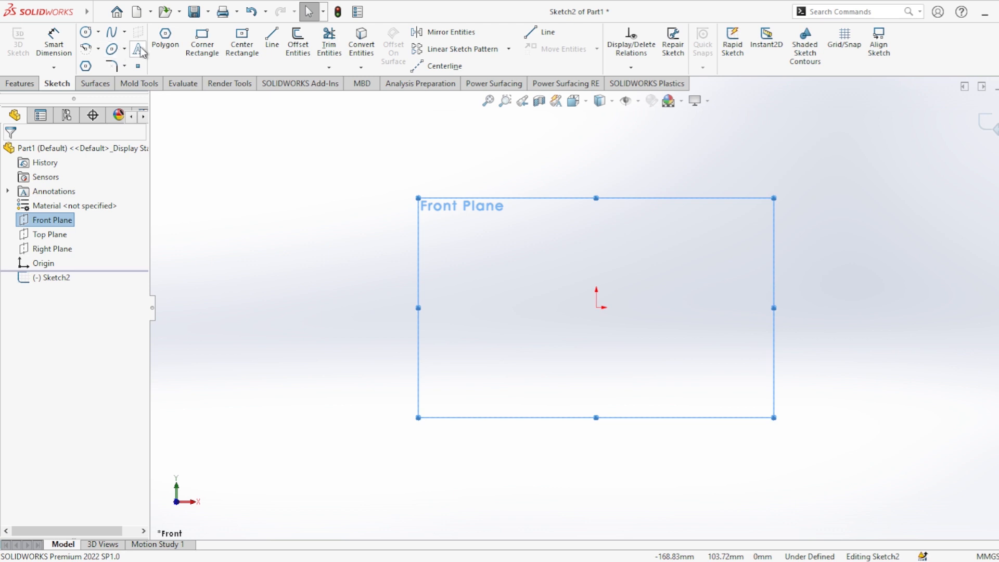
Sketch a vertical centerline about 75 mm long upward from the origin.
click(445, 65)
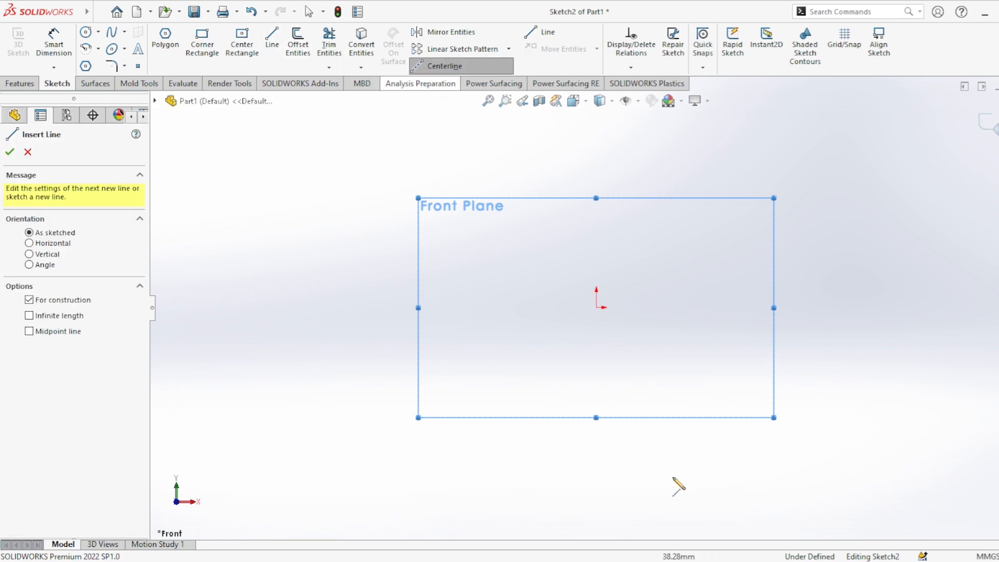
click(597, 308)
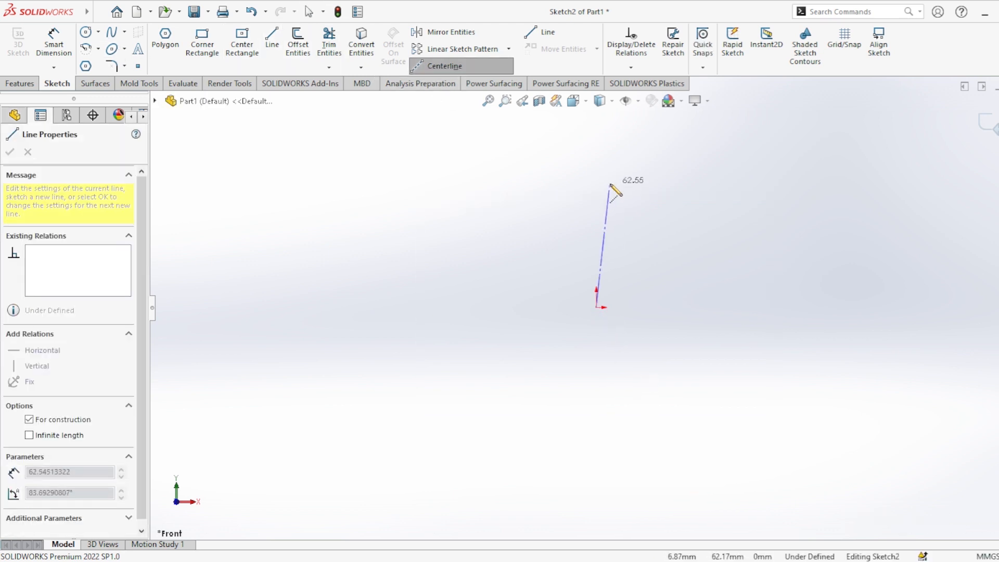
click(596, 158)
key(Escape)
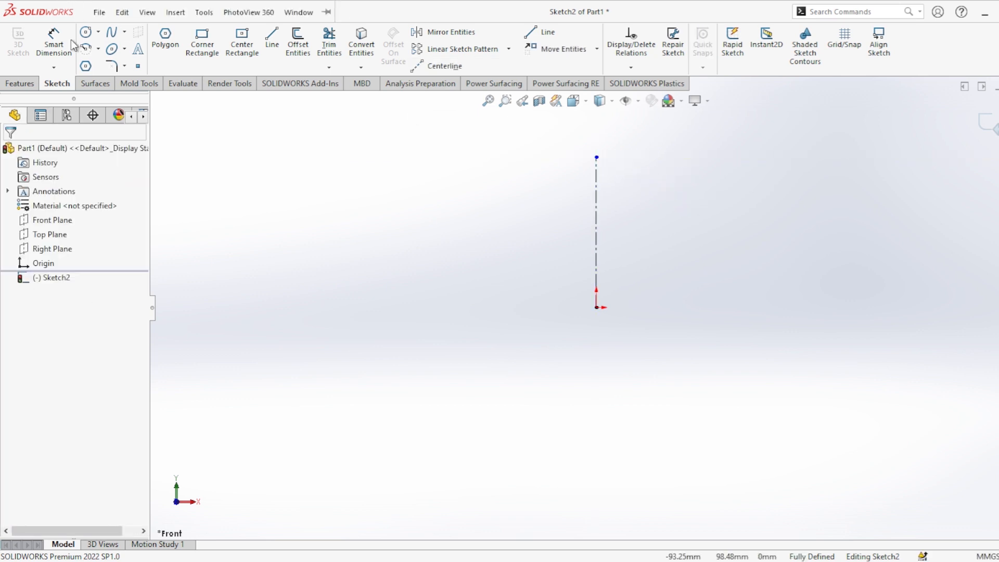
Dimension the vertical centerline's length and set it to 200 mm.
click(54, 44)
click(596, 183)
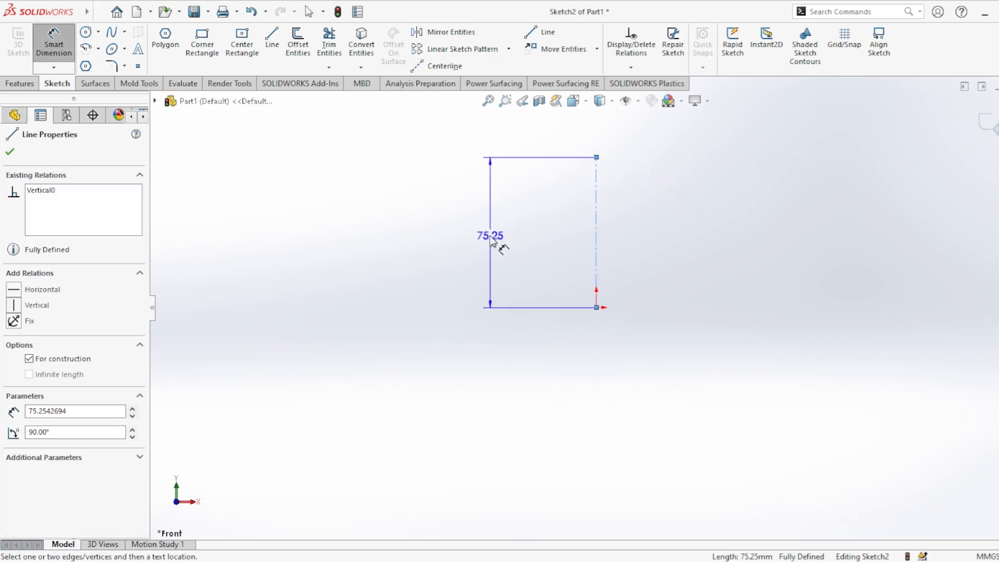
click(513, 239)
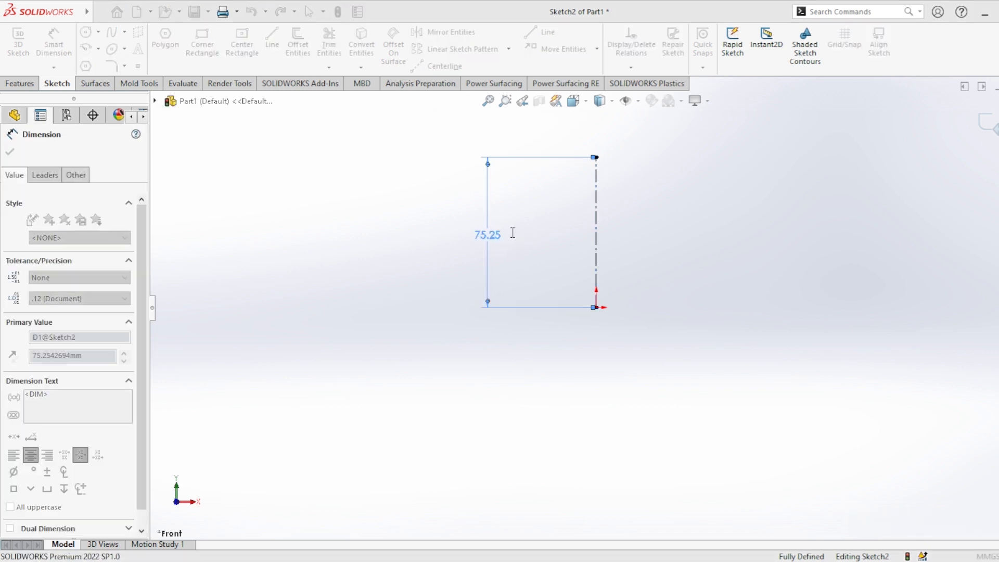
click(432, 214)
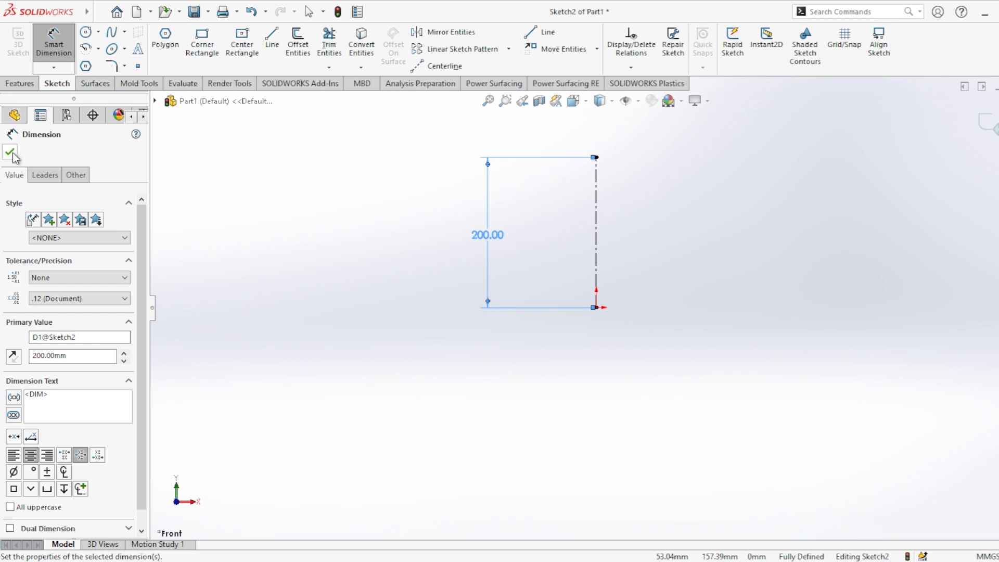
click(10, 153)
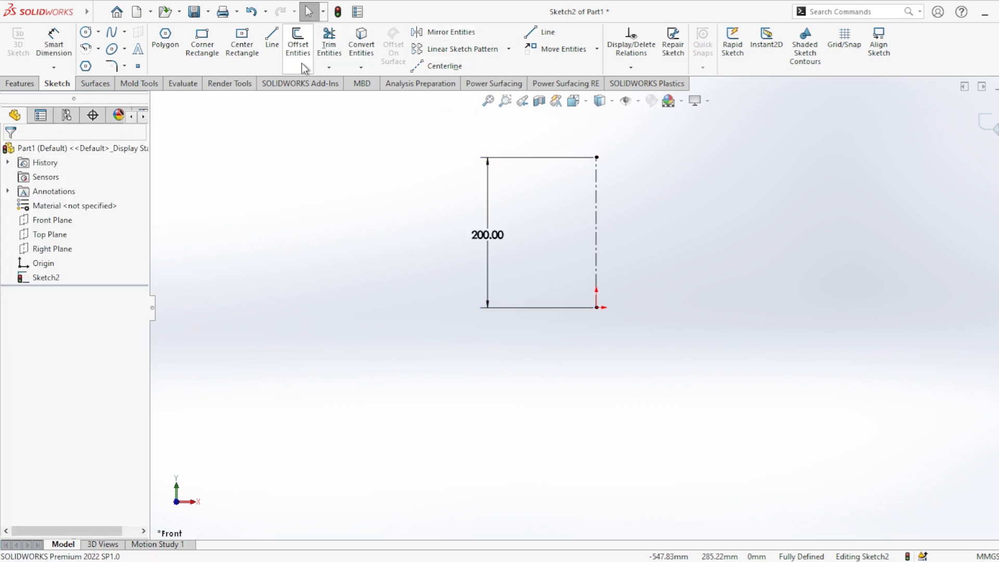
Draw a two-point vertical spline about 75 mm to the right of the centerline, spanning the centerline's height.
click(119, 38)
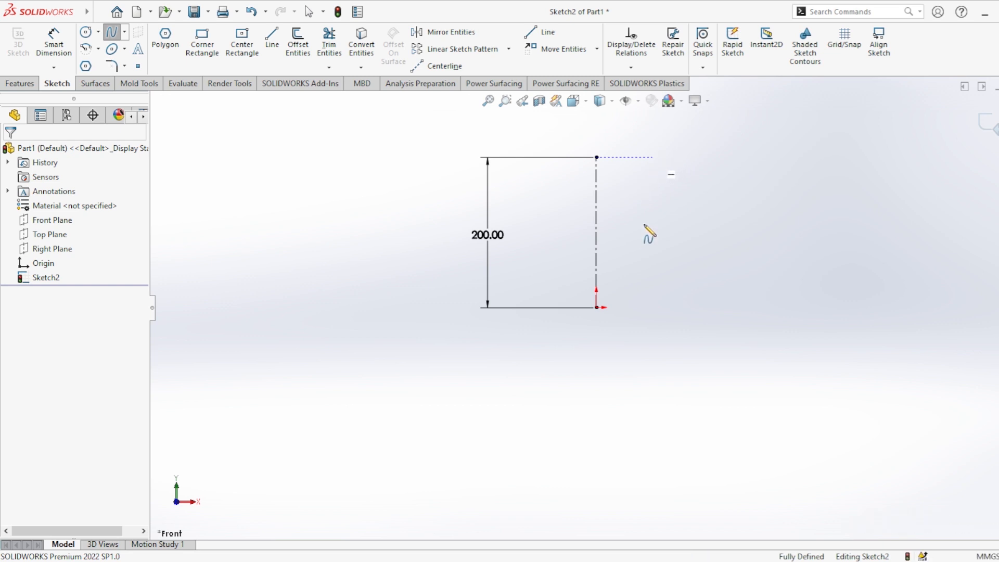
click(653, 157)
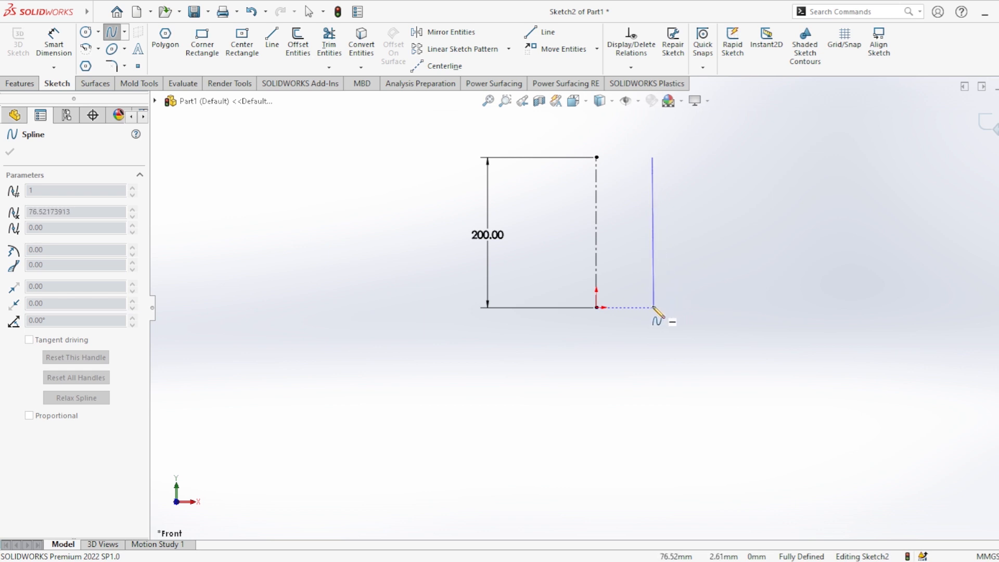
click(653, 308)
key(Escape)
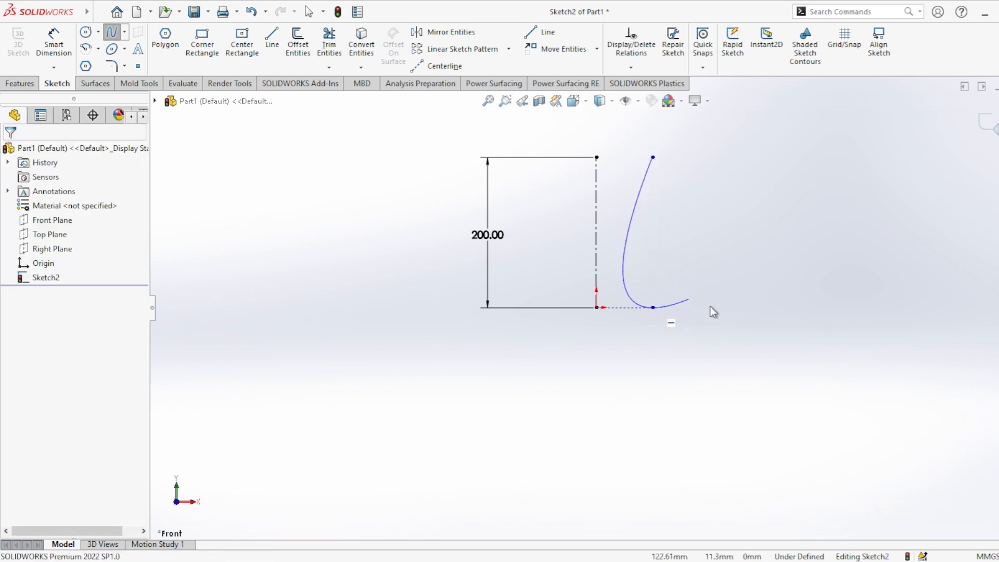
Align the spline's upper and lower endpoints with a Vertical relation.
click(653, 158)
ctrl+click(653, 308)
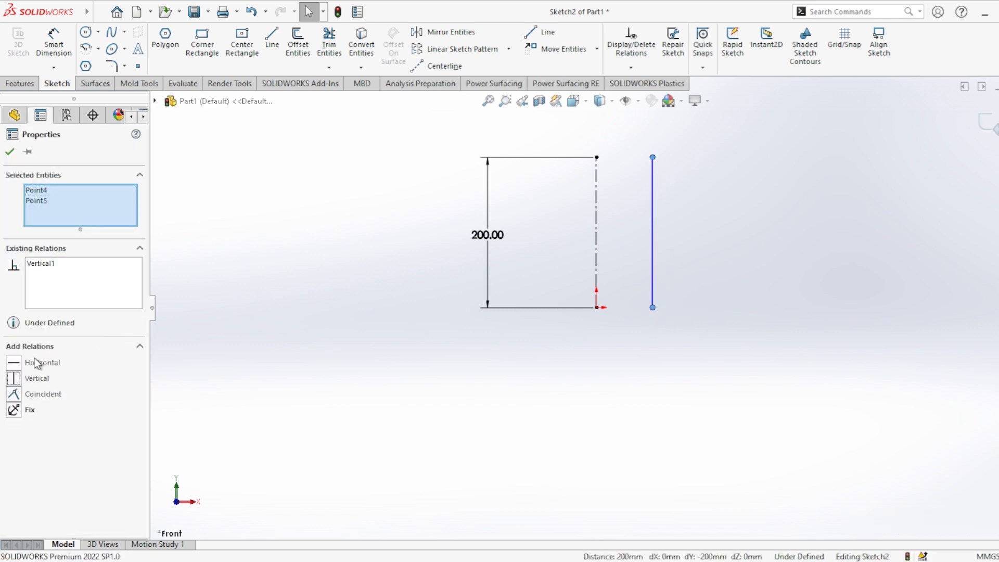
click(9, 152)
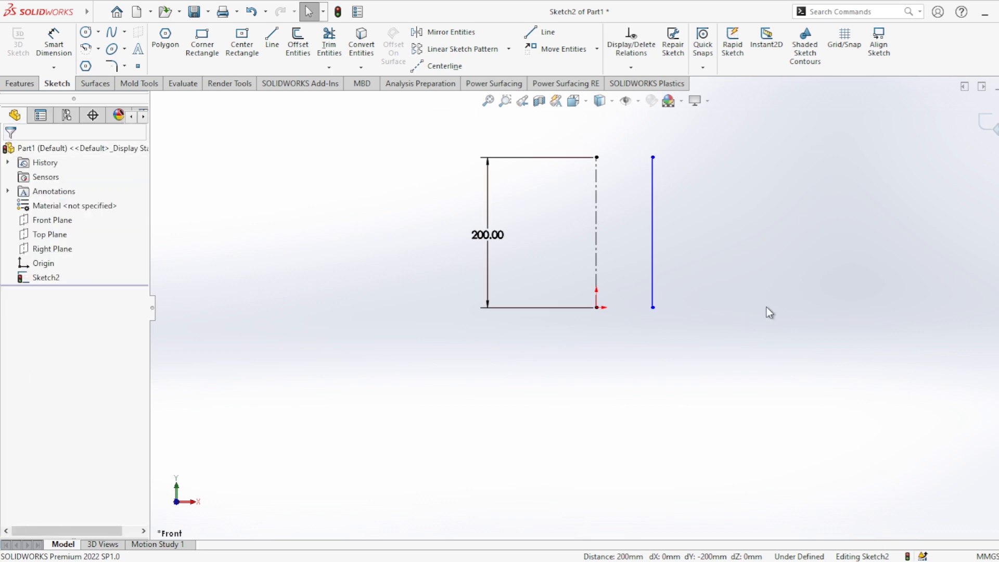
Add Horizontal relations between the spline's lower endpoint and the origin, and between the upper endpoints of the spline and centerline.
click(653, 308)
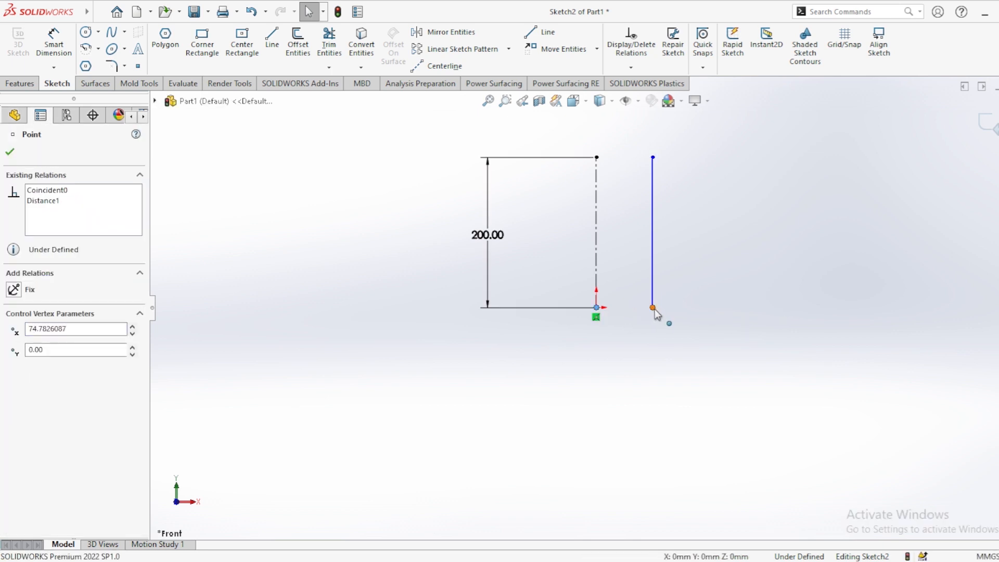
ctrl+click(596, 308)
click(15, 363)
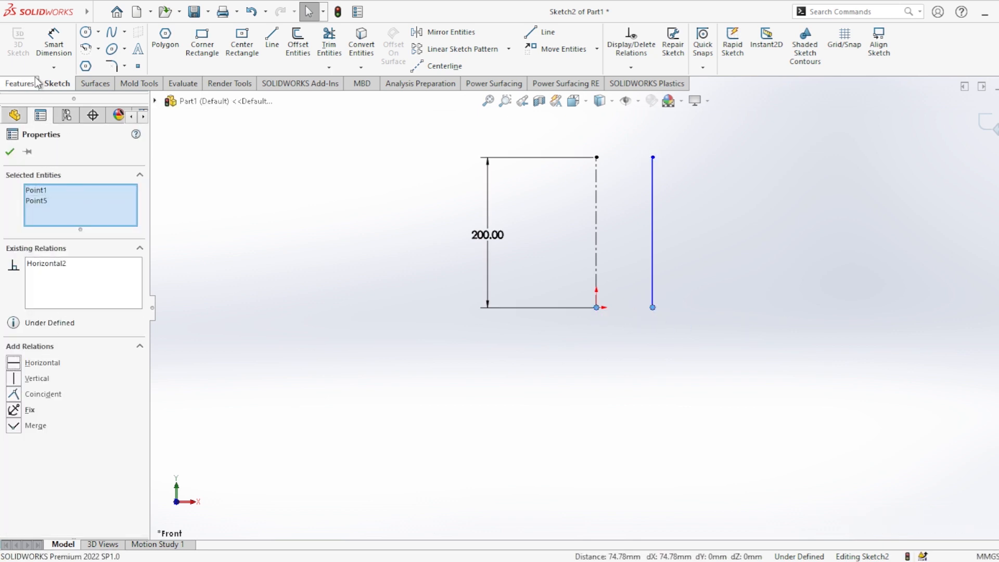
click(10, 152)
click(597, 157)
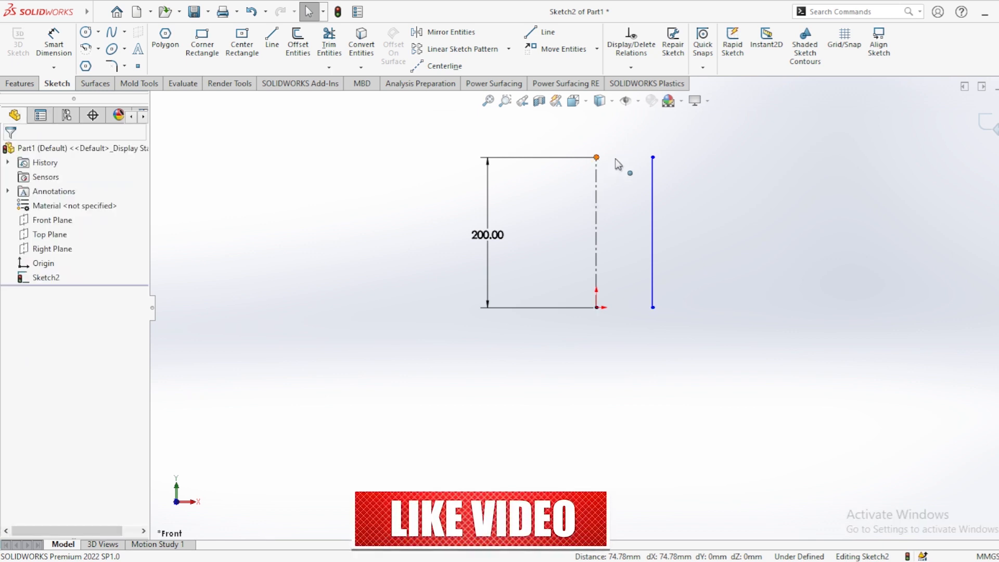
ctrl+click(654, 157)
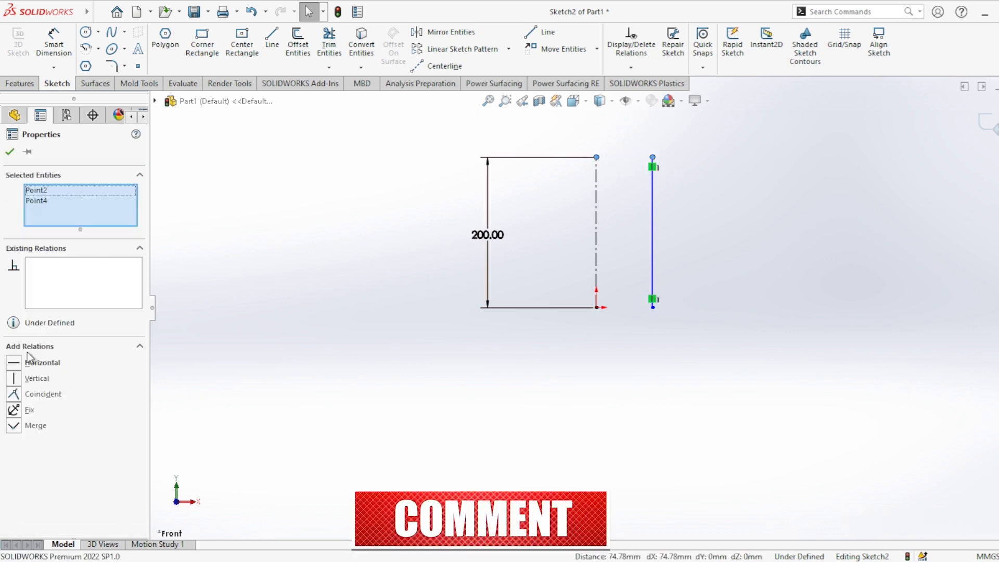
click(13, 366)
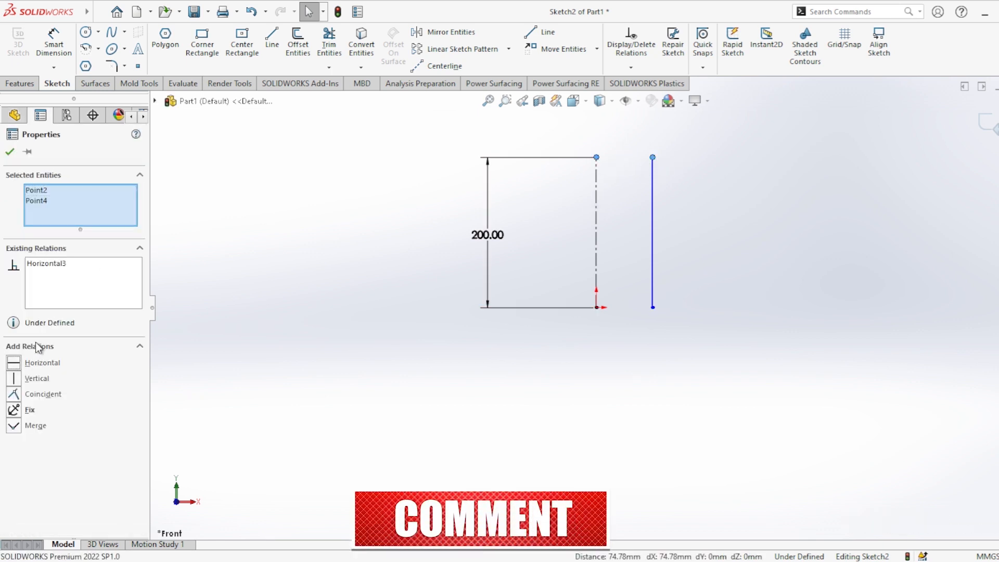
click(9, 152)
Dimension the horizontal distance from the origin to the spline's lower endpoint as 50 mm.
click(53, 42)
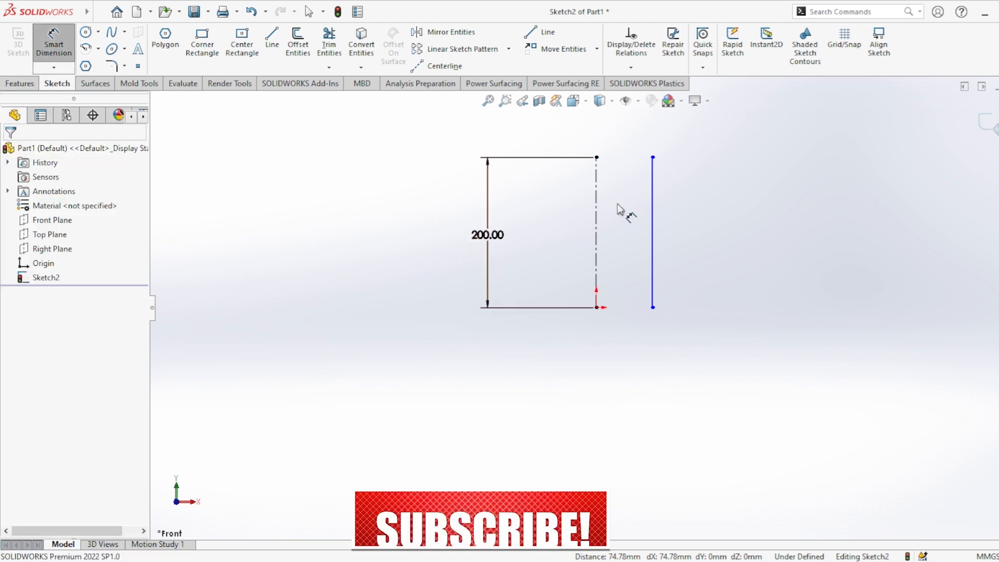
click(653, 189)
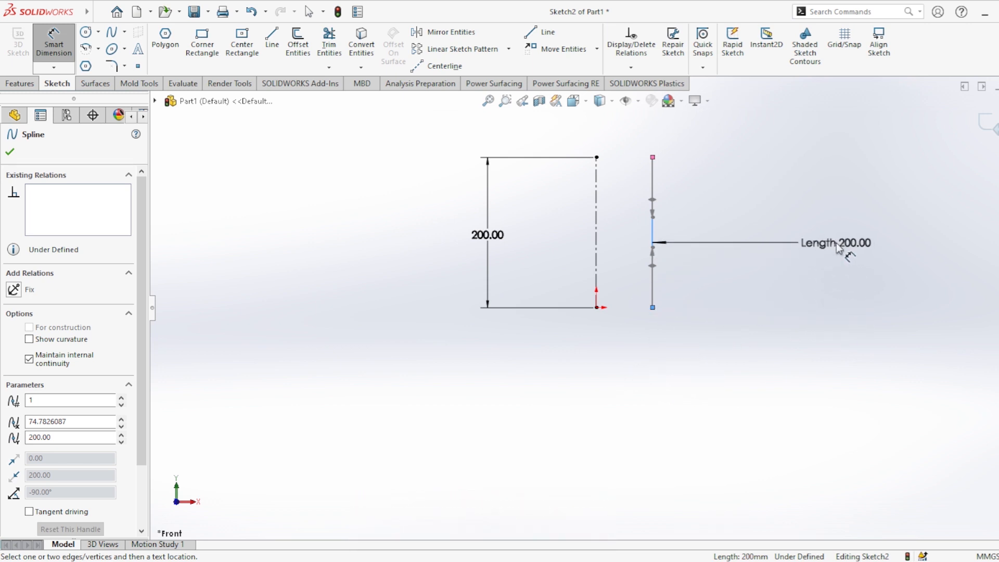
key(Escape)
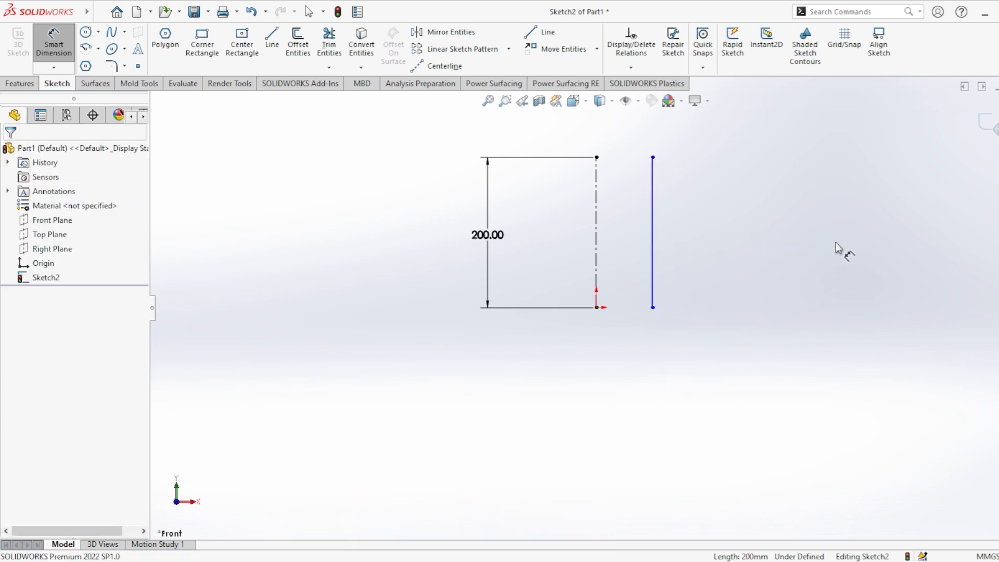
click(597, 308)
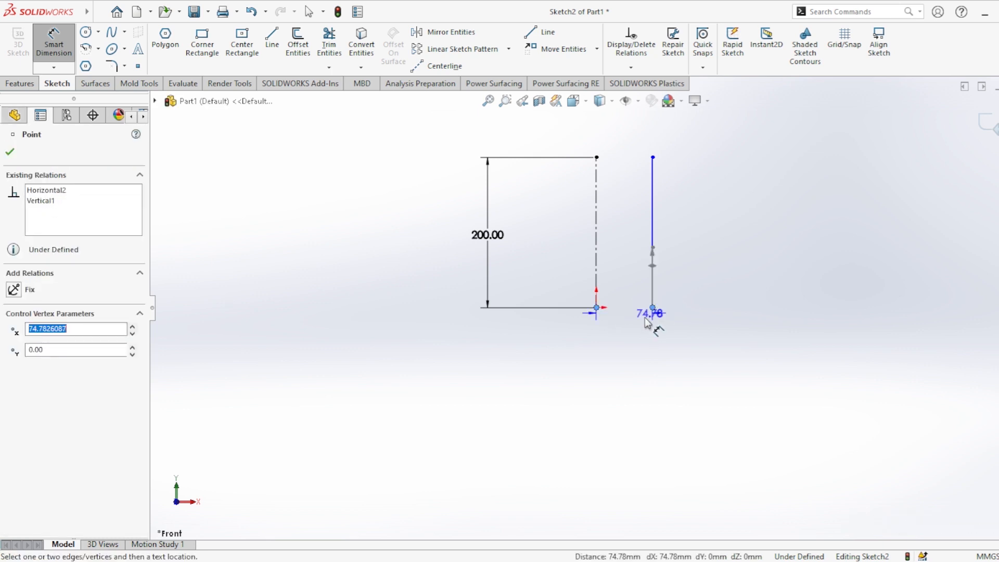
click(628, 356)
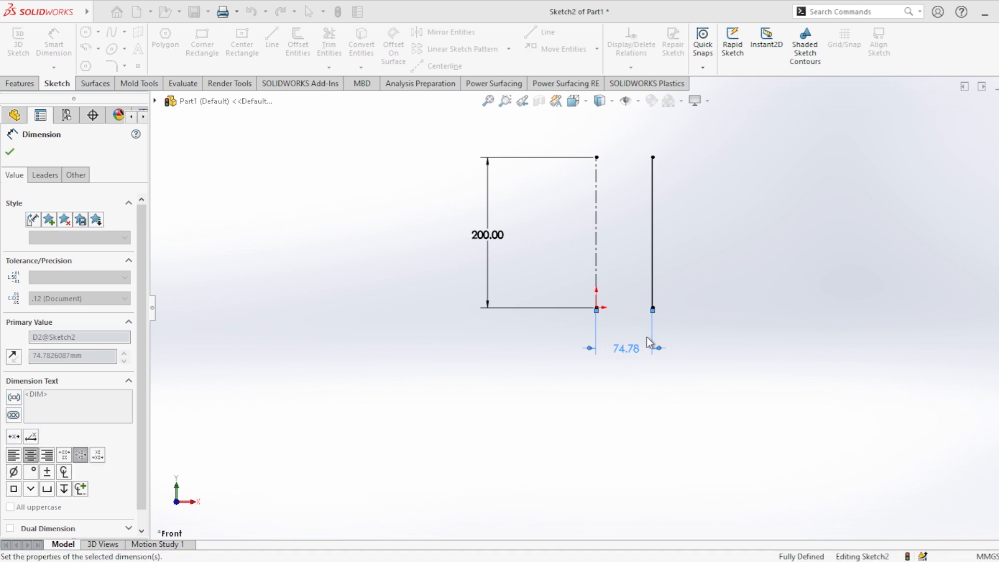
text(50)
key(Return)
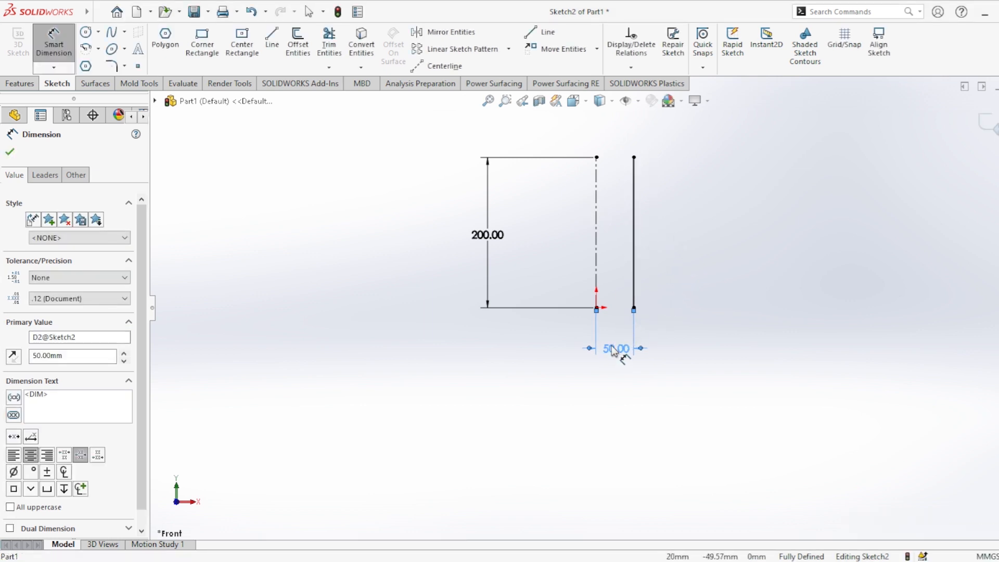
Change the horizontal distance between the centerline and the spline to 70 mm.
double_click(613, 352)
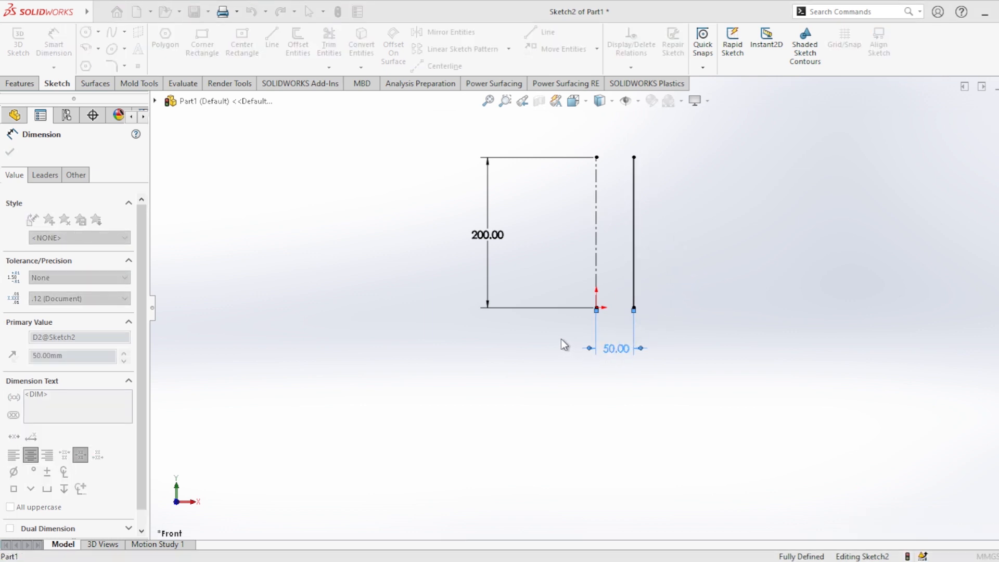
text(70)
key(Return)
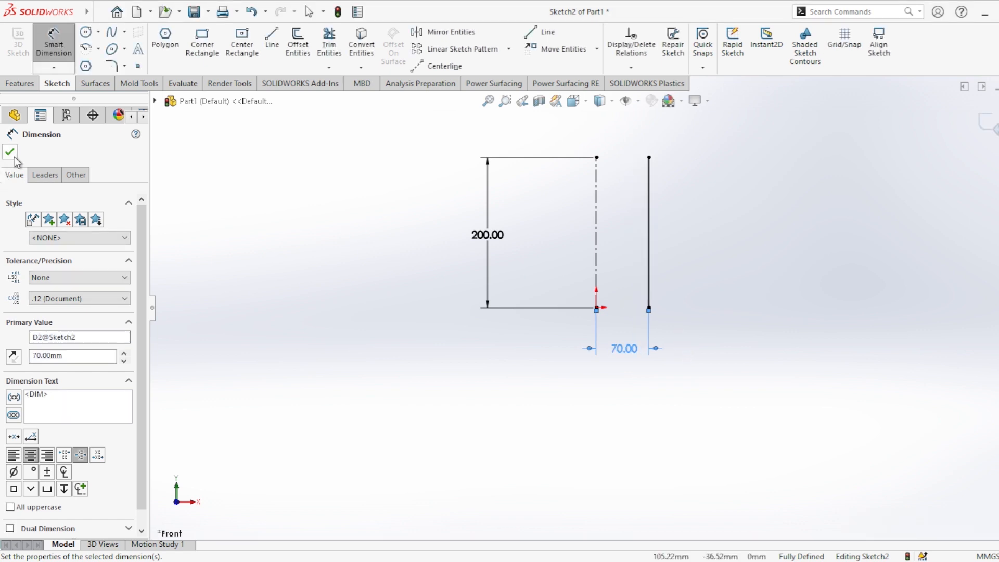
click(10, 152)
Bow the spline outward with its tangent handles, the upper weighted about 187 at -38° and the lower about 241 at -139°.
click(653, 236)
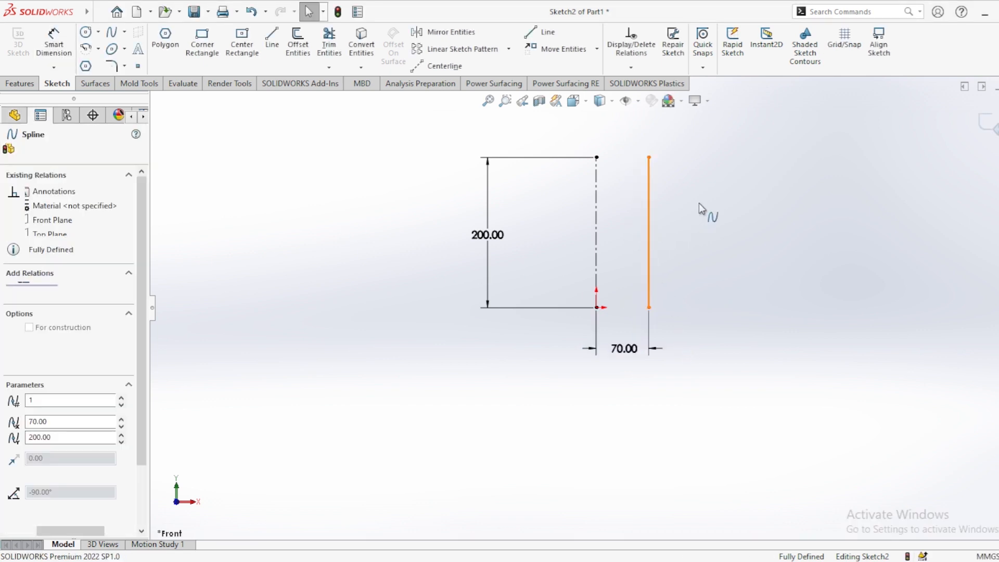
drag(649, 214, 680, 209)
drag(671, 264, 678, 267)
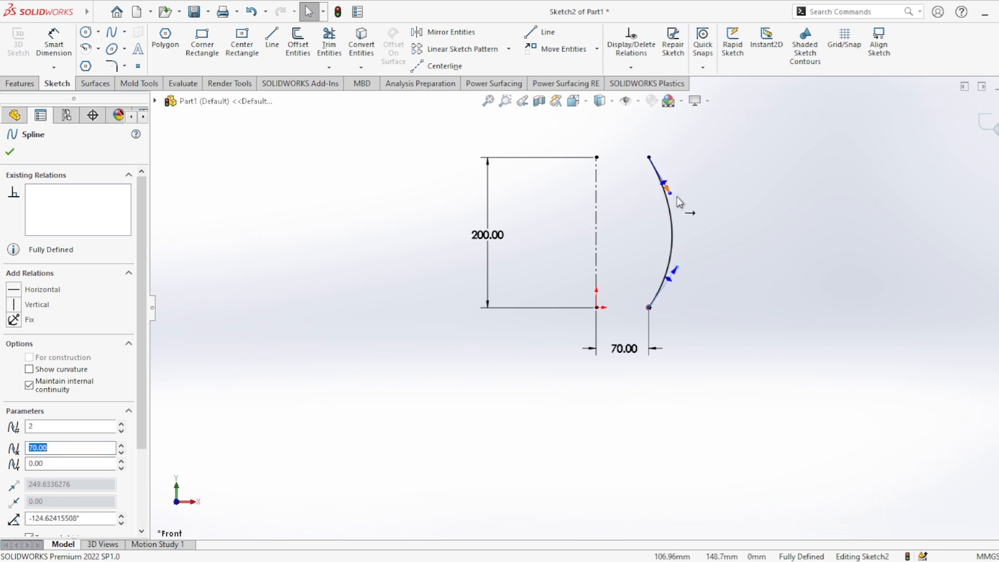
drag(670, 196, 679, 191)
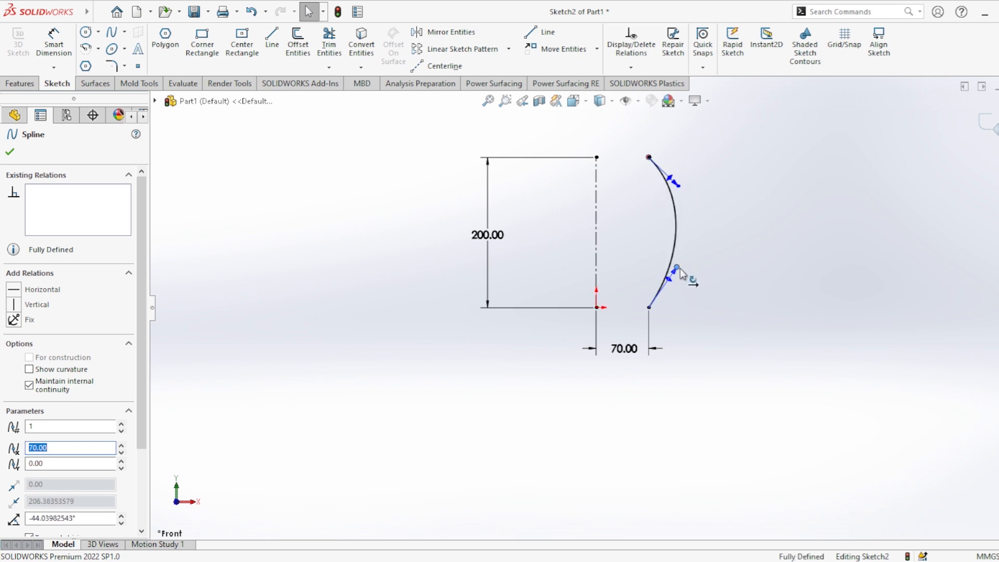
drag(680, 268, 683, 282)
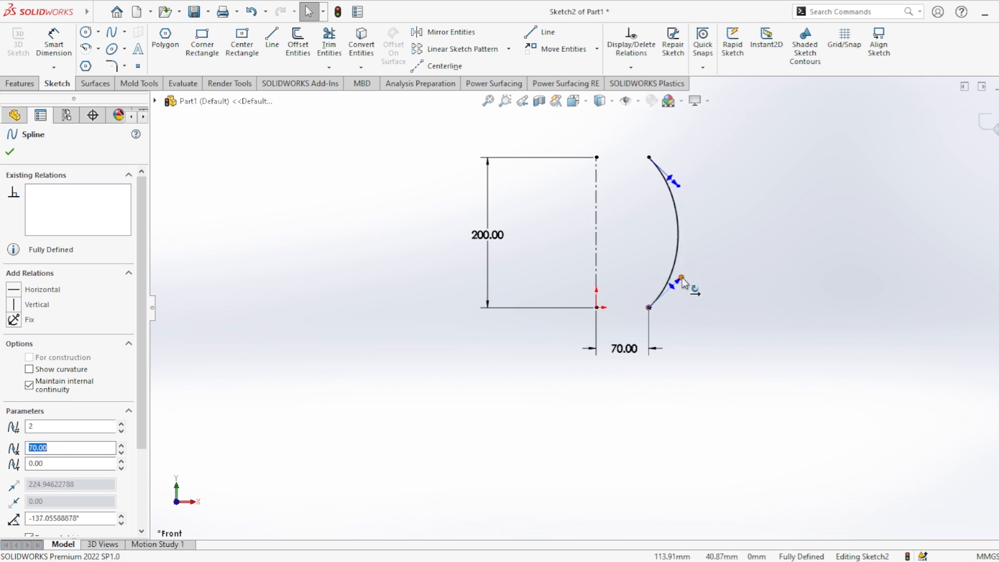
click(676, 191)
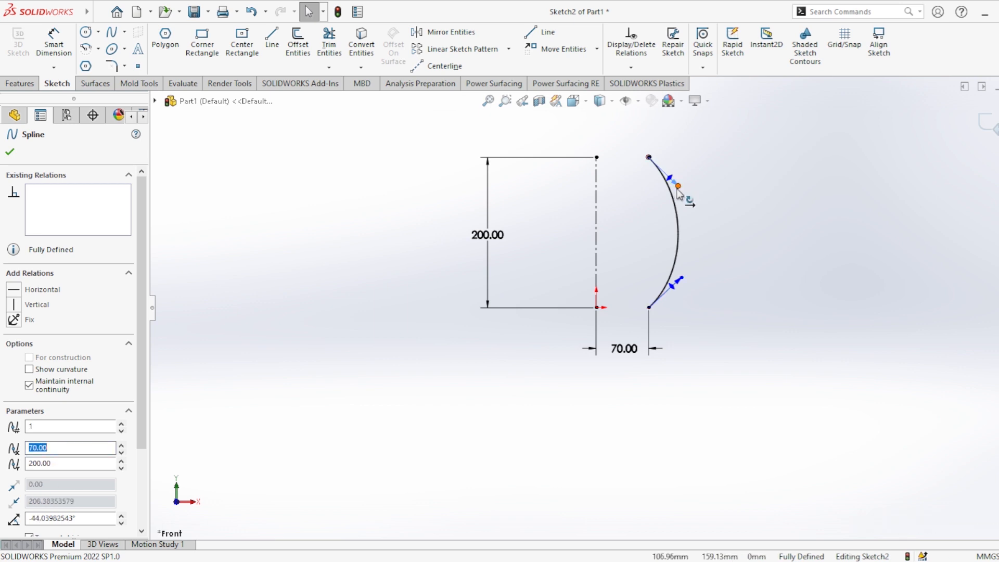
drag(679, 190, 678, 180)
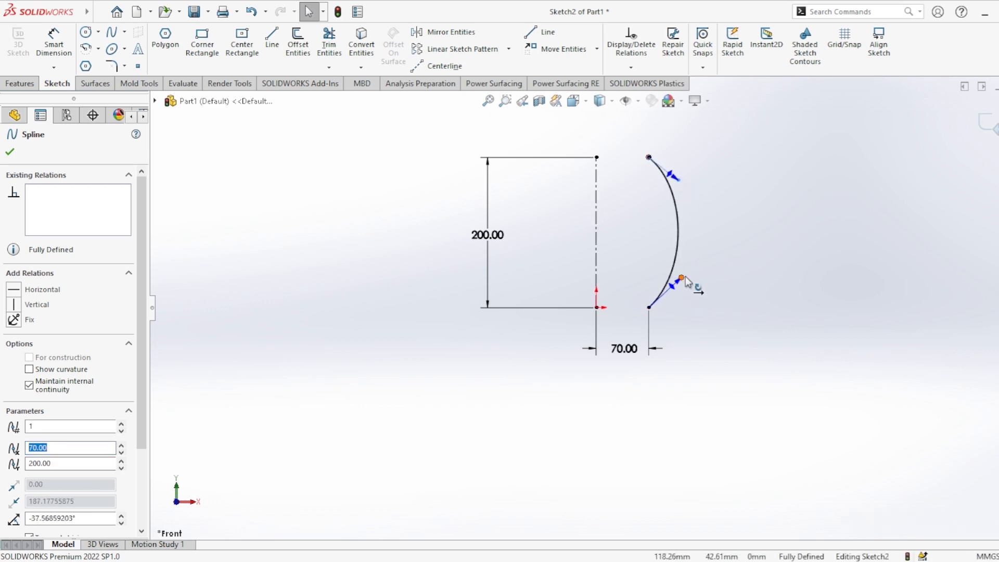
click(685, 277)
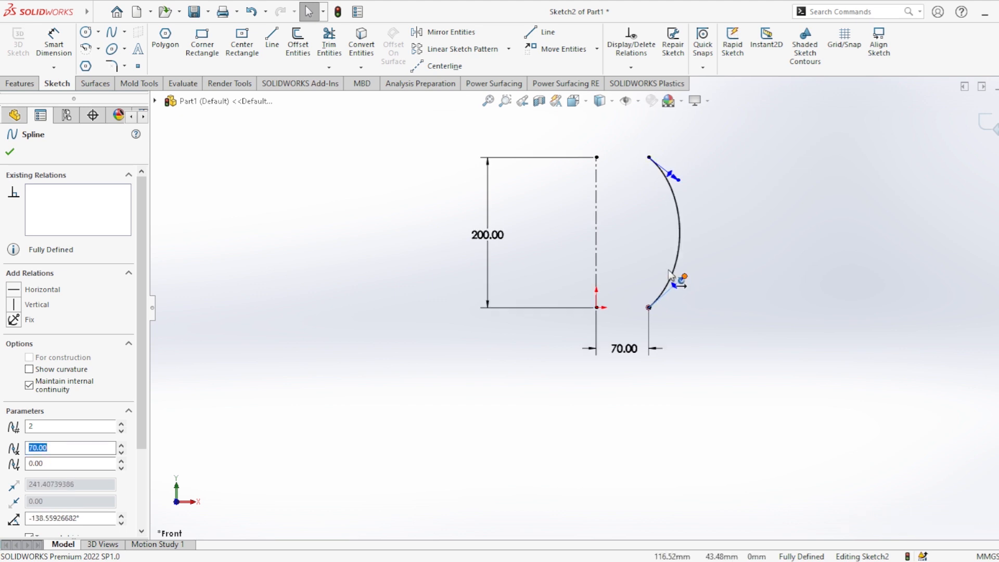
Dimension the weight of the spline's lower tangent handle and set it to 250 mm.
click(54, 39)
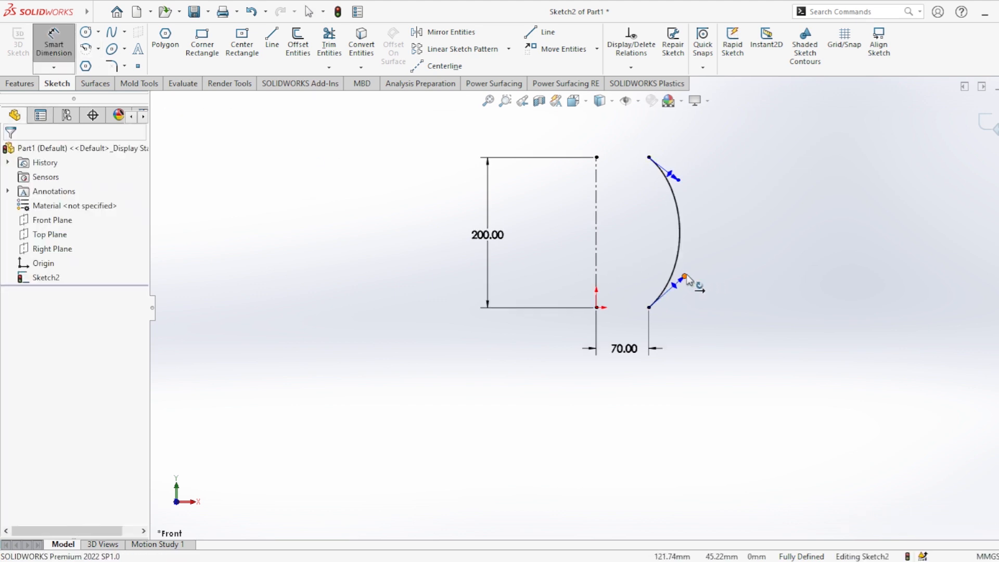
click(682, 280)
click(752, 287)
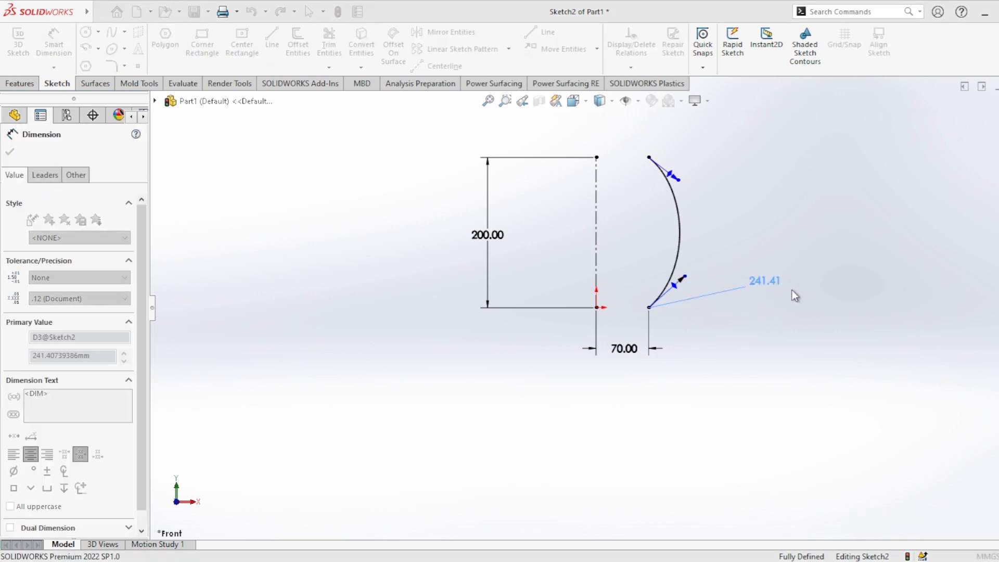
text(250)
click(674, 266)
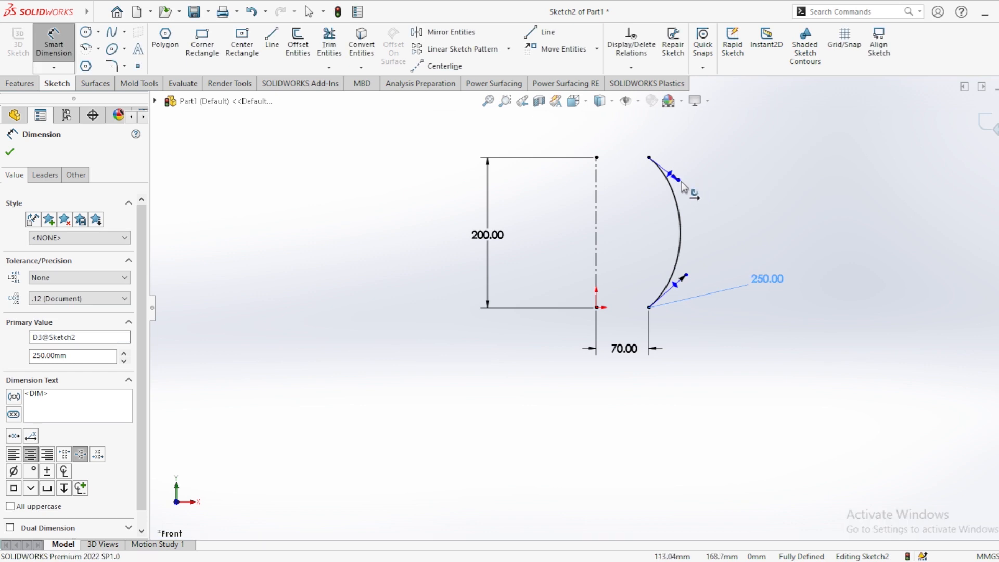
Dimension the weight of the spline's upper tangent handle and set it to 250 mm.
click(683, 187)
click(749, 183)
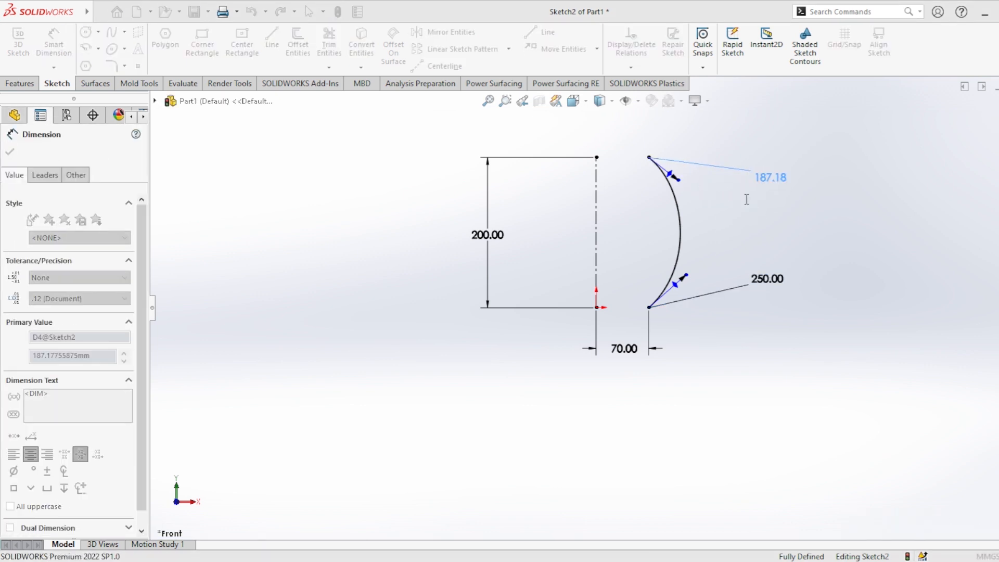
text(250)
click(688, 160)
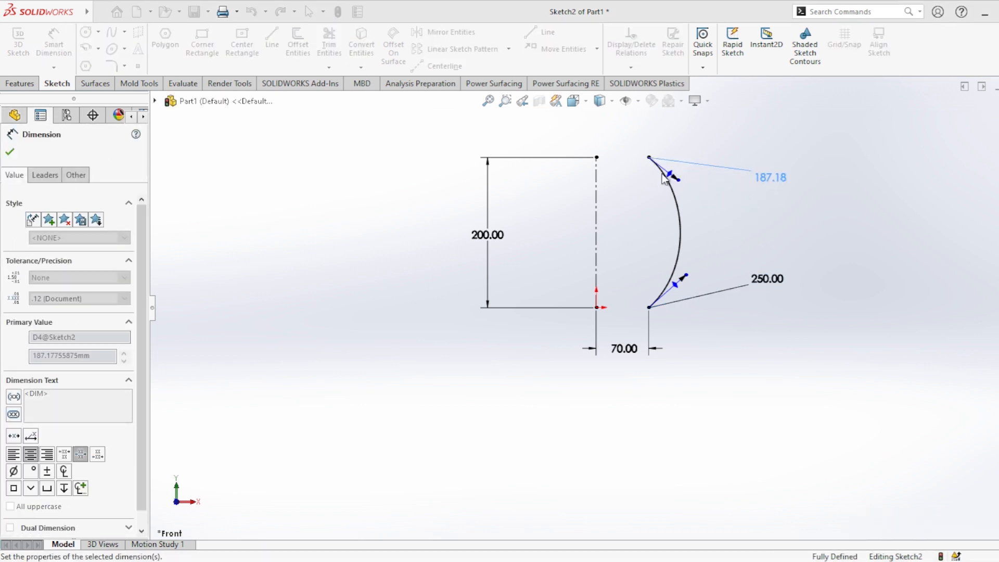
Dimension the angle between the spline's upper tangent handle and the centerline as 50°.
click(689, 194)
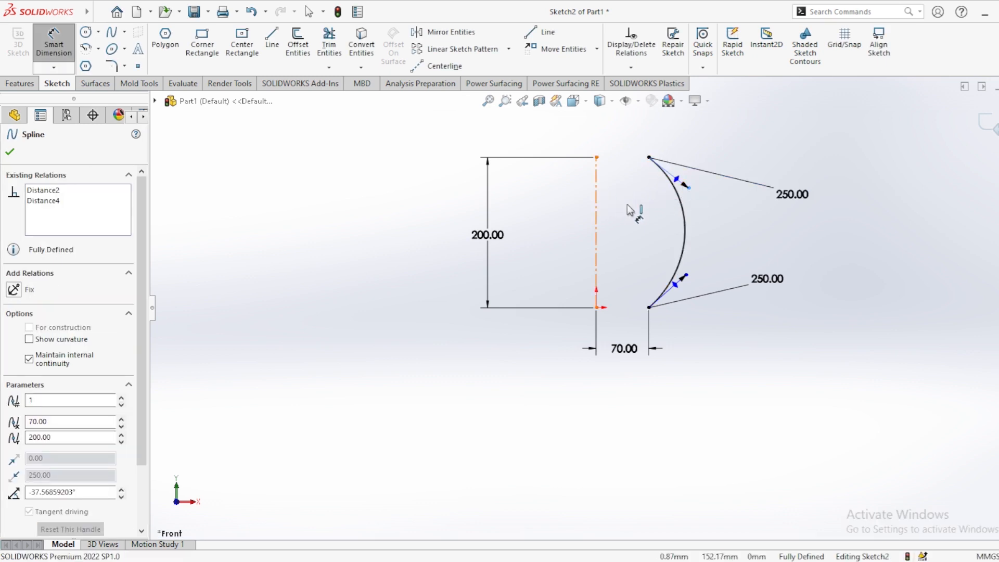
click(597, 200)
click(654, 217)
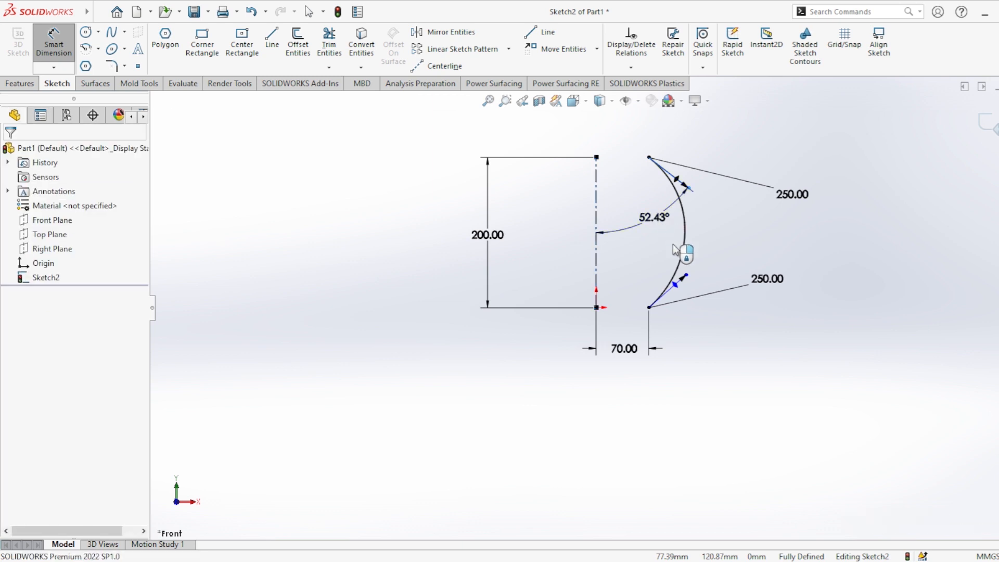
text(50)
click(600, 202)
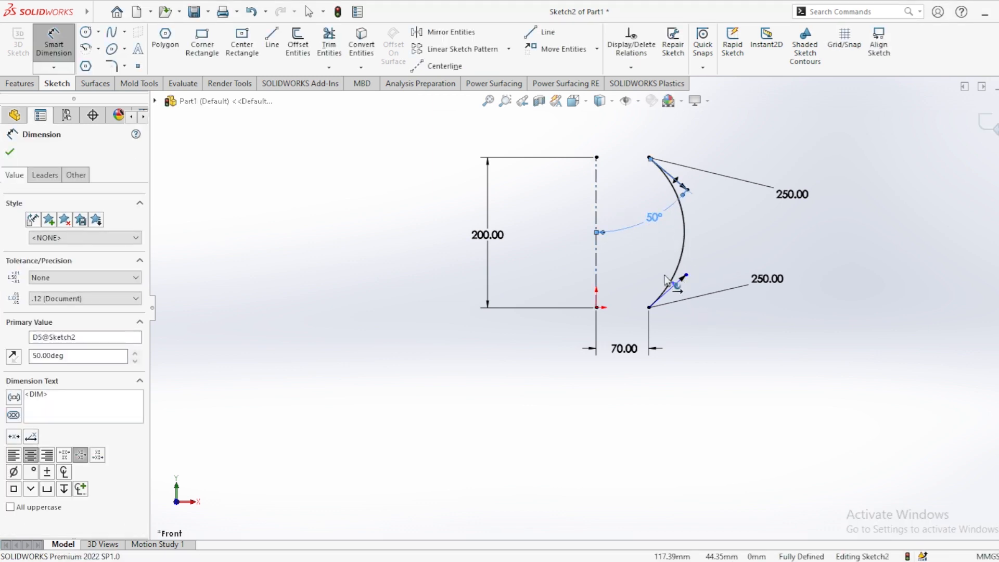
Dimension the angle between the spline's lower tangent handle and the centerline as 50° and finish dimensioning.
click(665, 277)
click(598, 275)
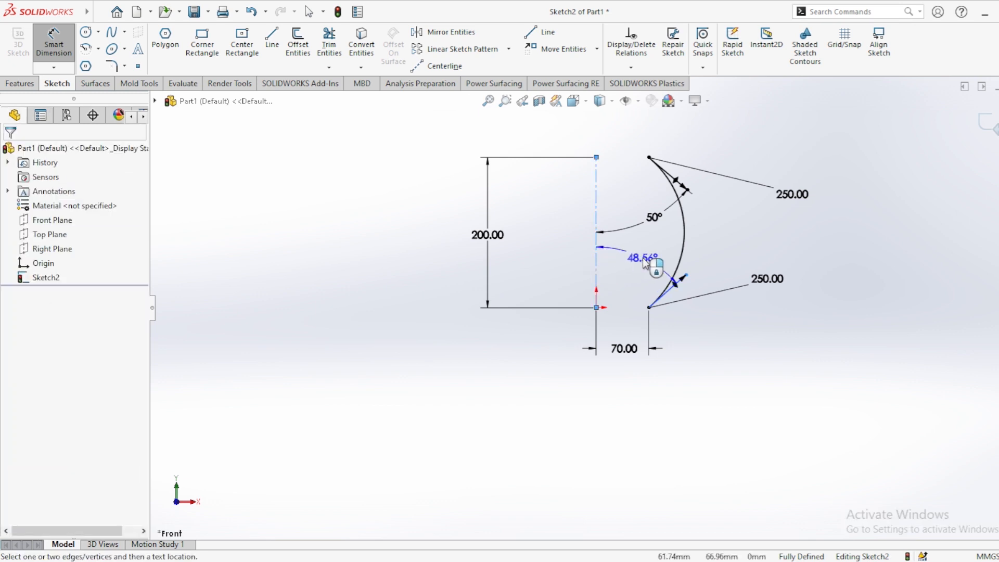
click(643, 259)
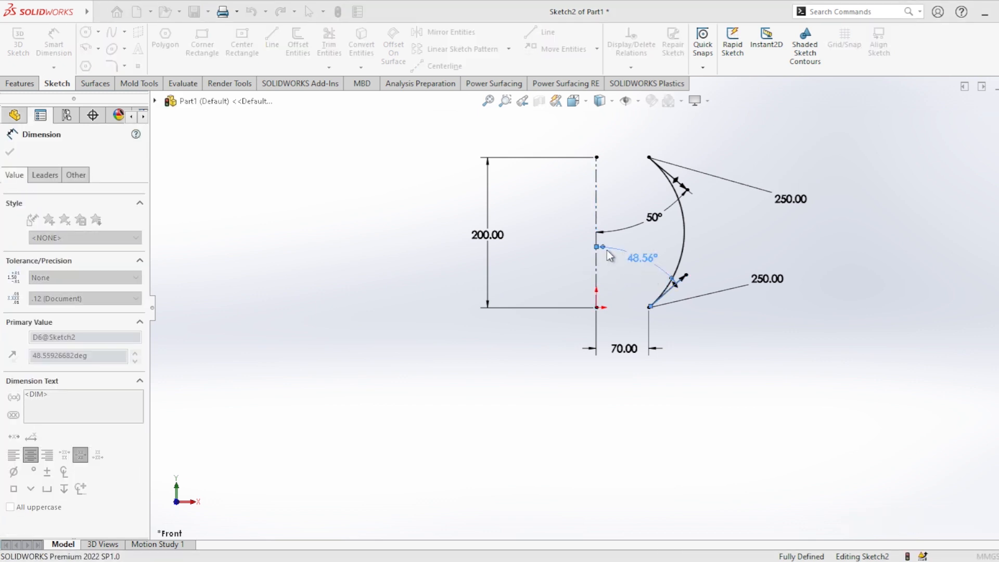
text(50)
key(Return)
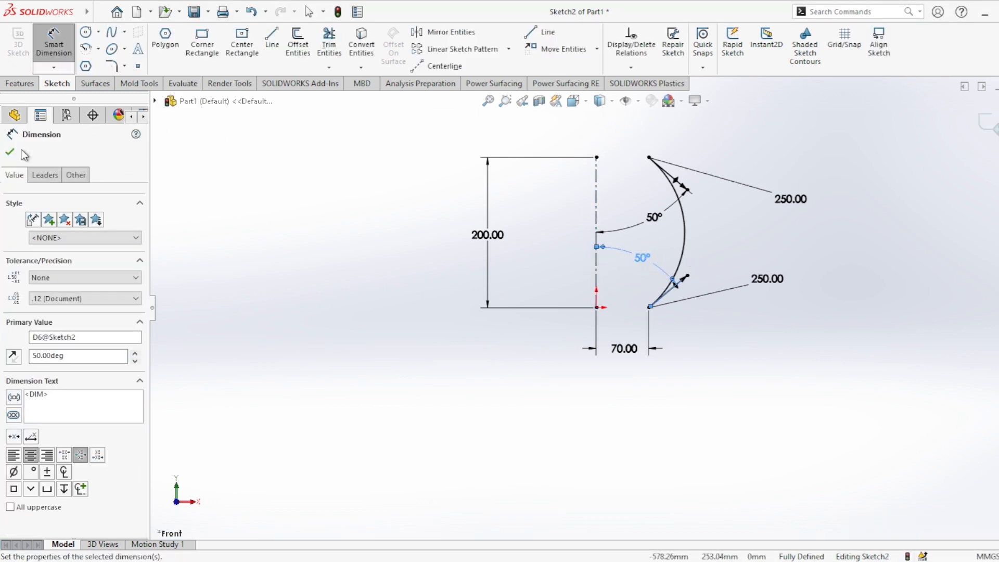
click(10, 153)
Create a revolved surface from the spline, turned 360° about the centerline.
click(98, 85)
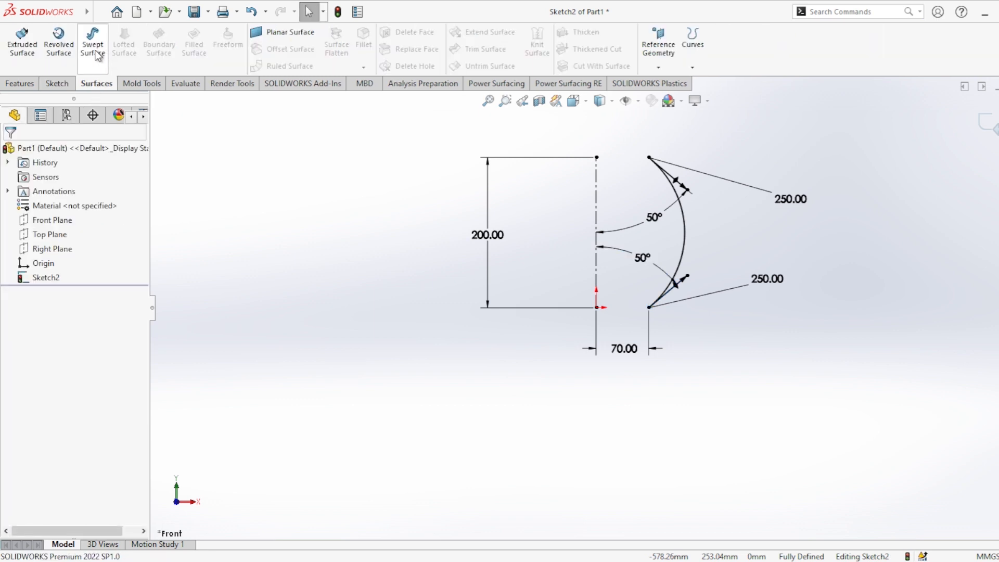
click(65, 53)
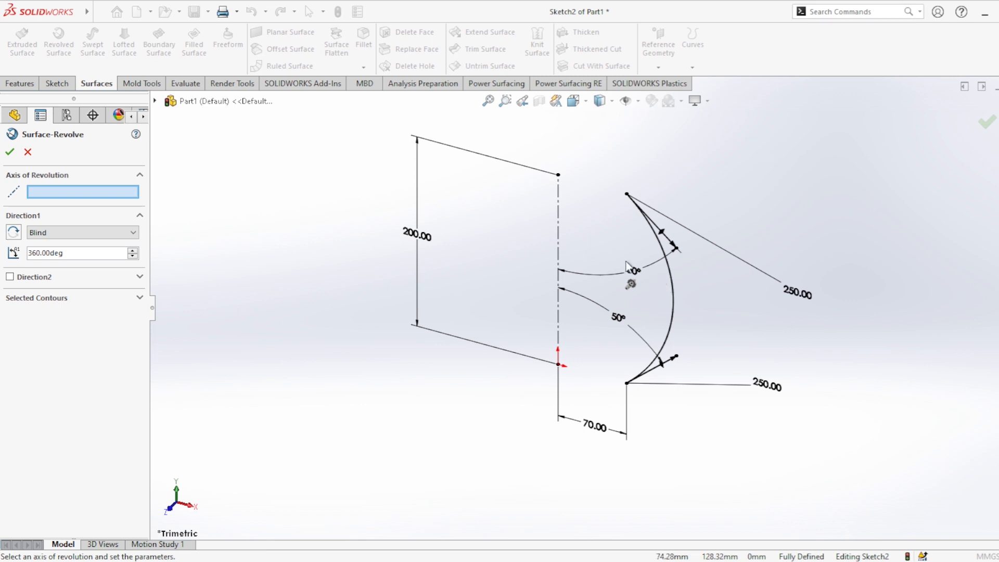
click(558, 244)
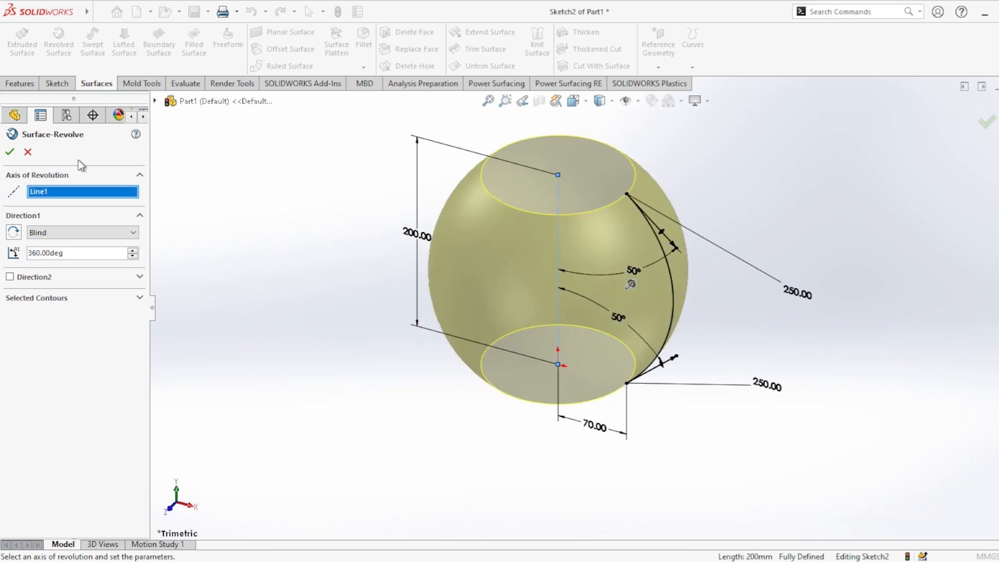
click(9, 152)
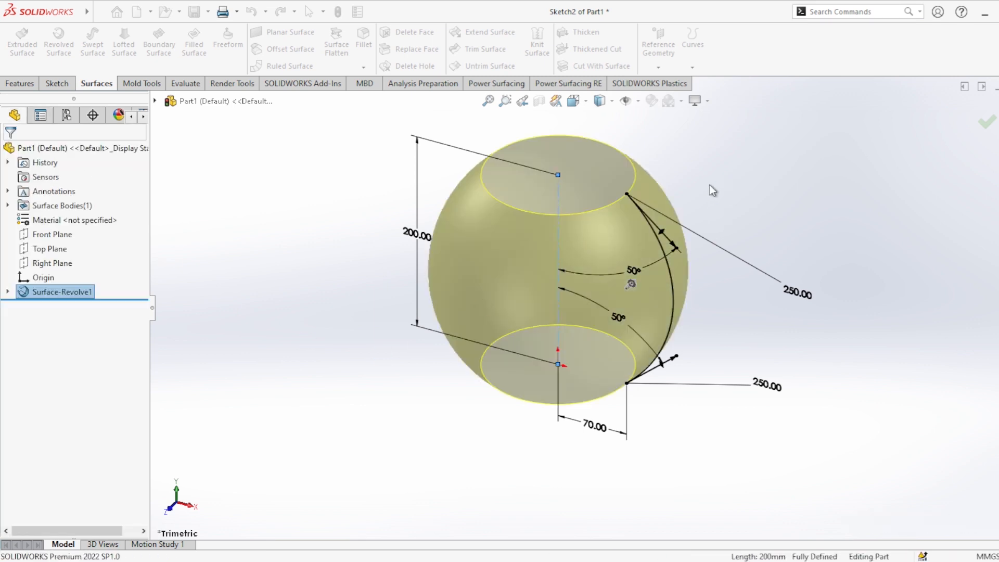
On the Front Plane, sketch a vertical line about 200 mm long from the origin to the surface's upper edge and close the sketch.
click(48, 235)
click(62, 219)
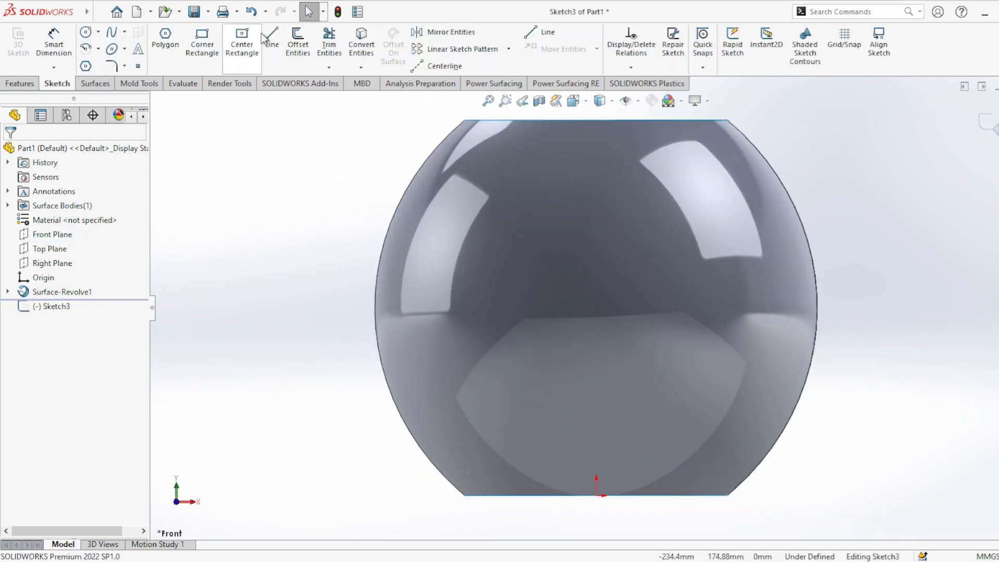
click(273, 43)
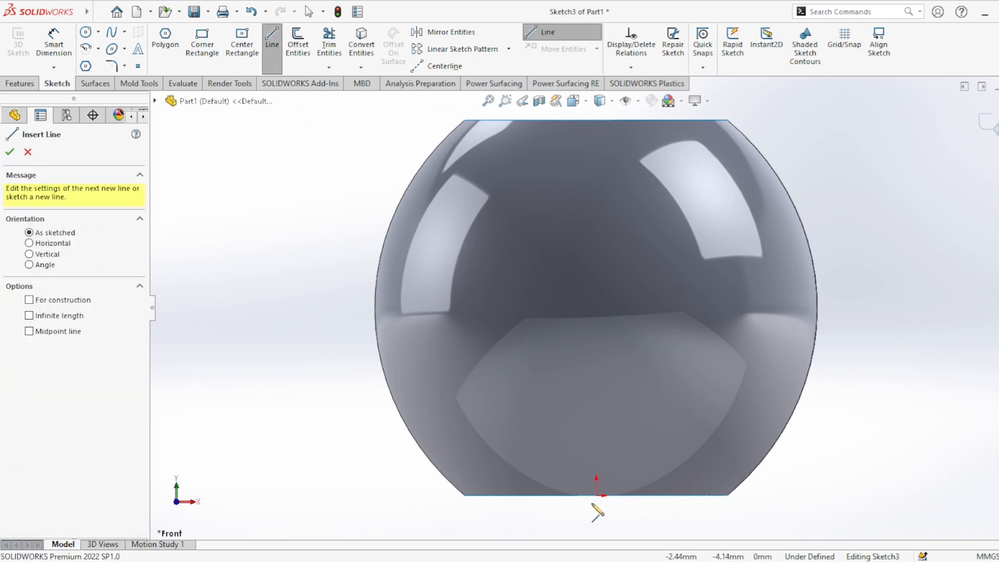
click(597, 495)
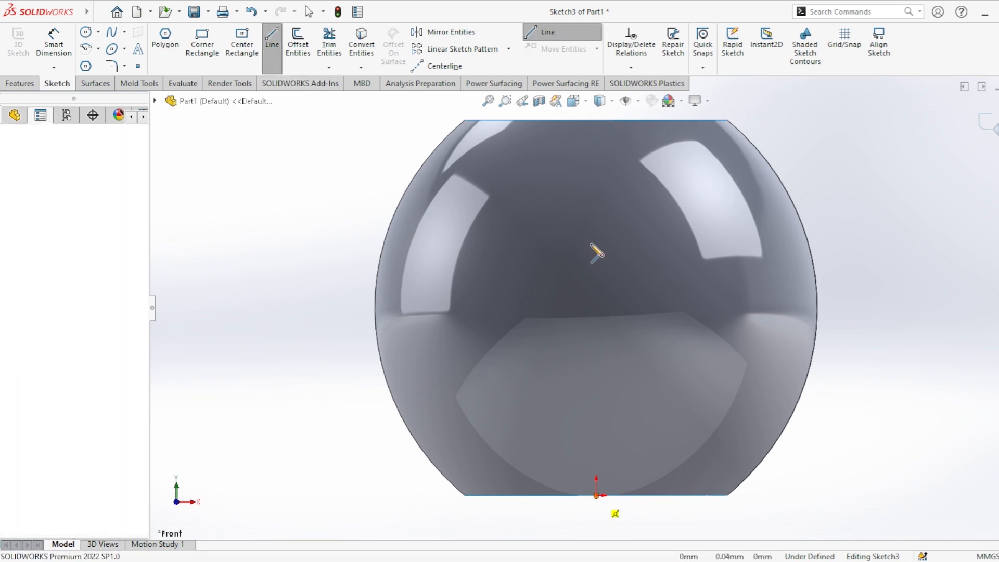
click(596, 120)
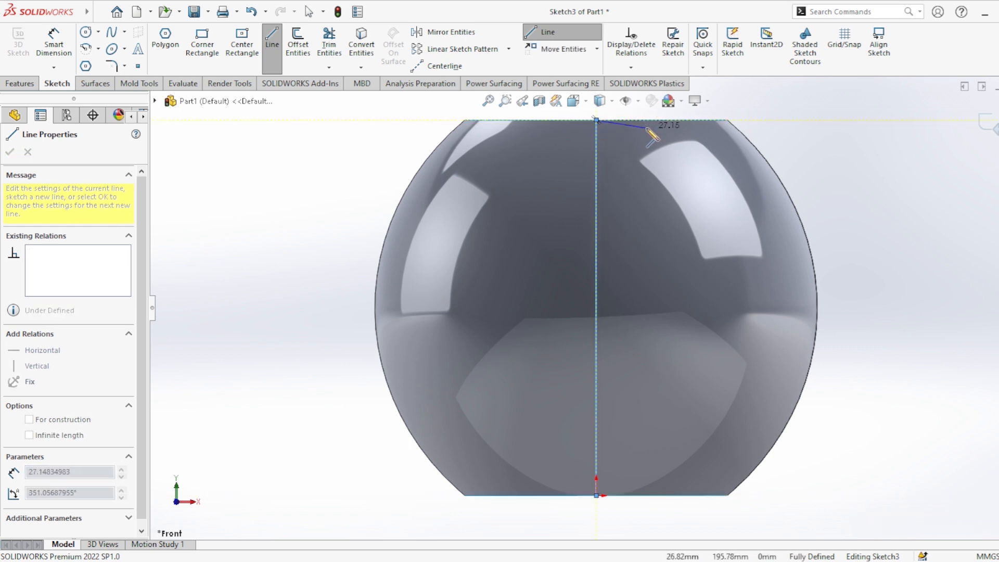
key(Escape)
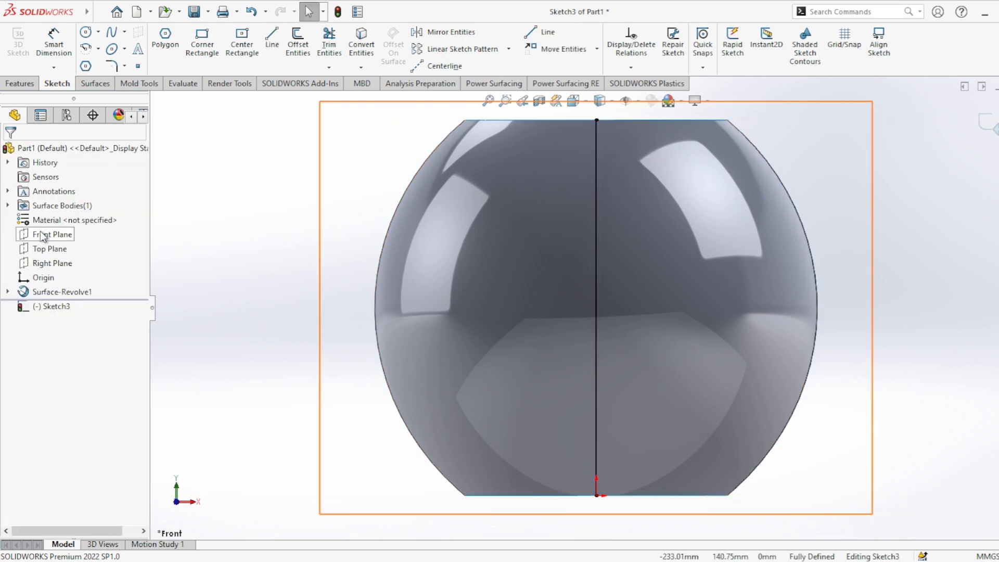
click(44, 236)
click(51, 220)
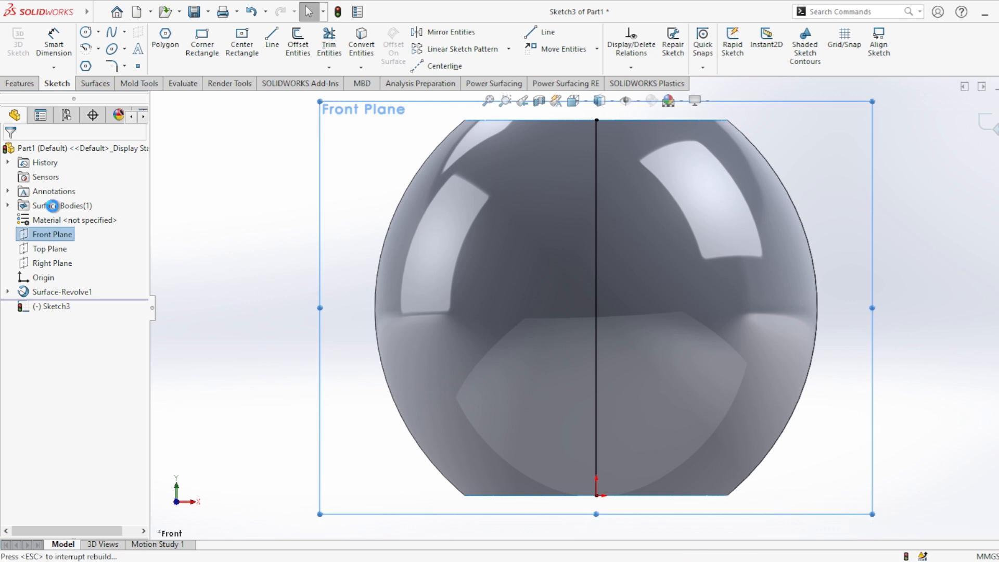
In a separate Front Plane sketch, draw a horizontal line from the origin to beyond the revolved surface's widest point, and close the sketch.
click(60, 236)
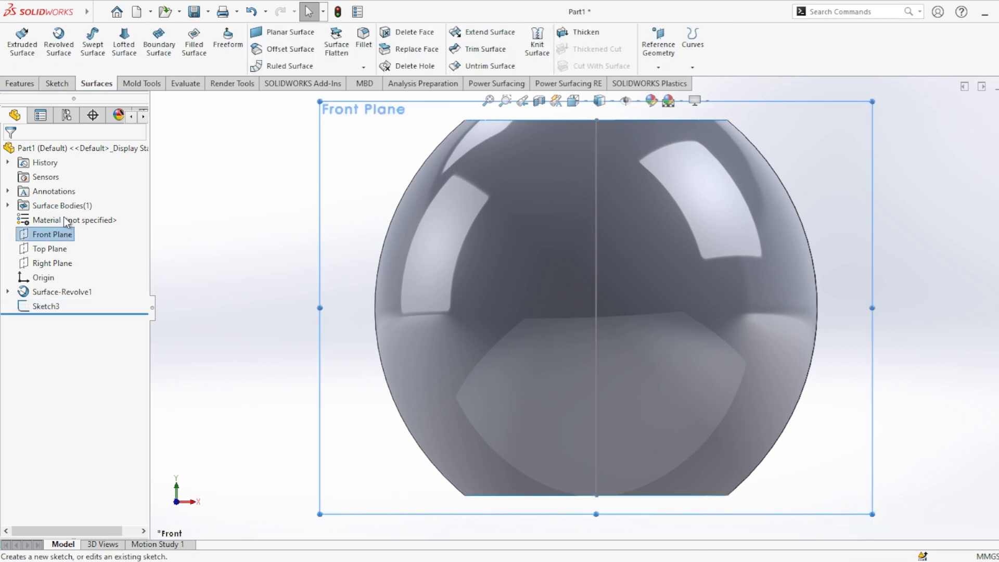
click(66, 218)
click(273, 41)
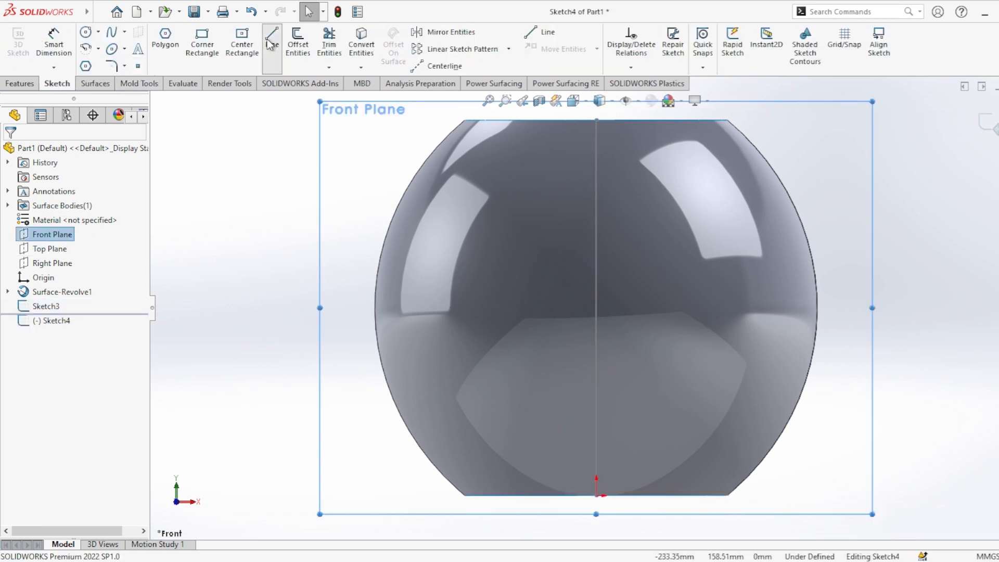
click(597, 496)
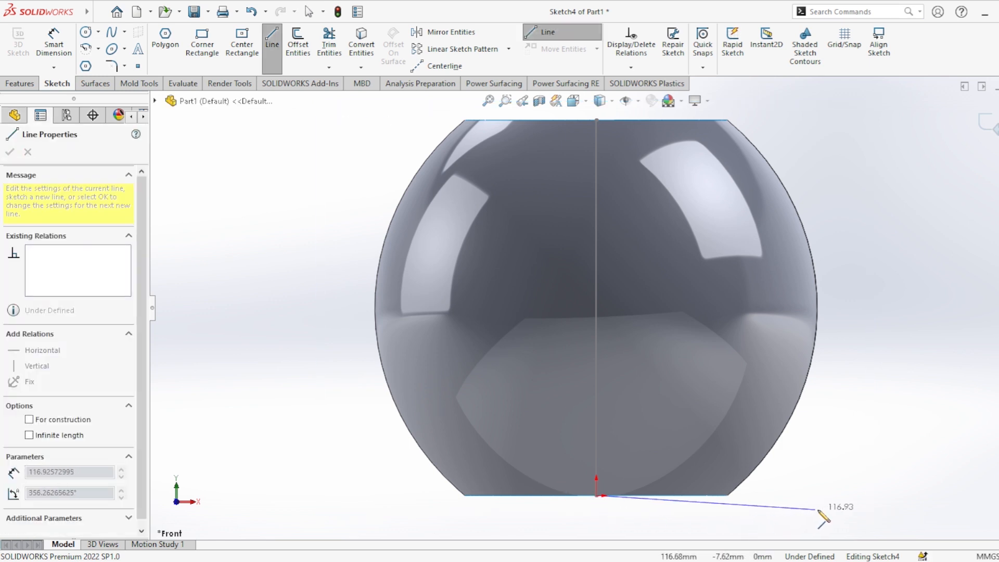
click(910, 495)
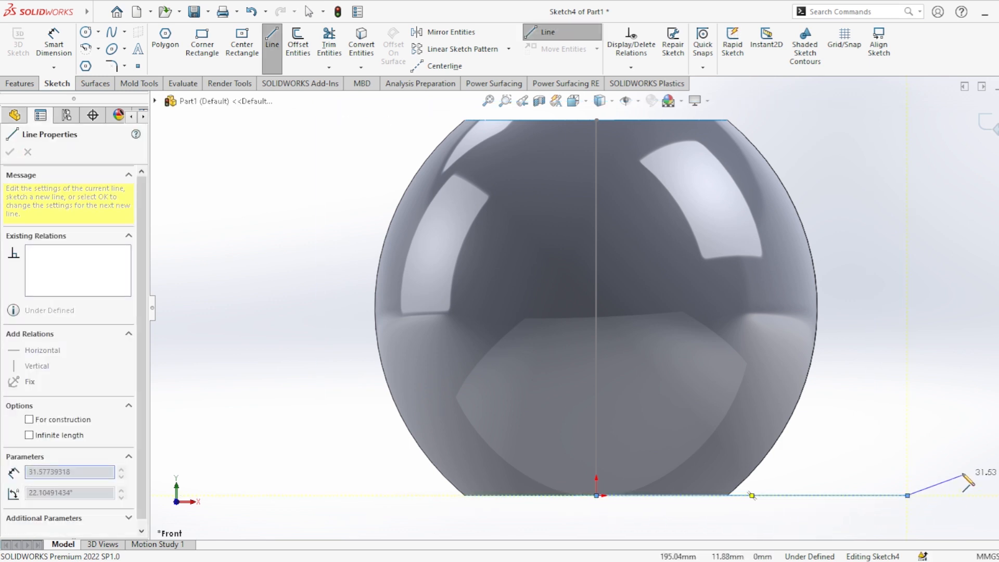
key(Escape)
scroll(941, 448, down, 5)
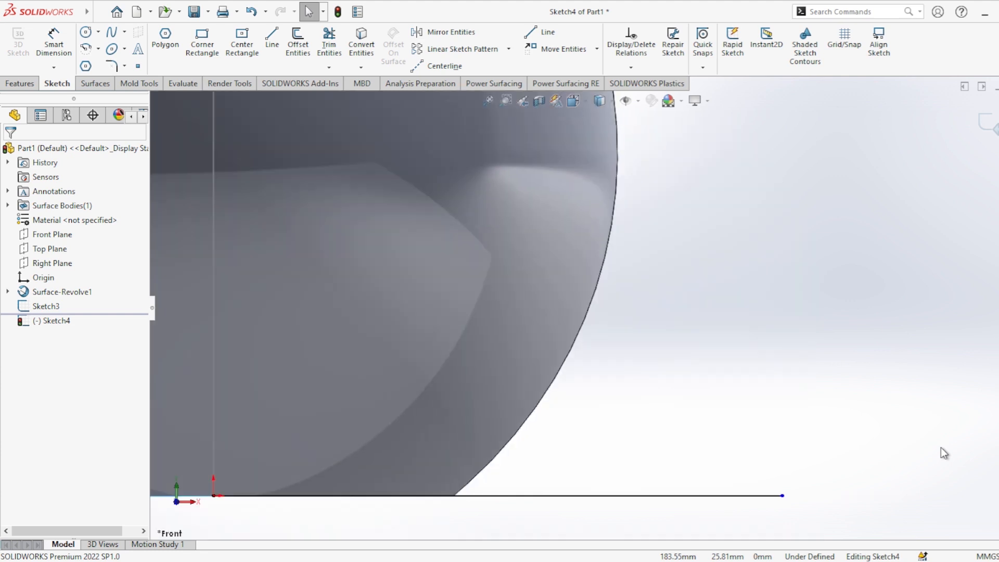
scroll(937, 449, up, 8)
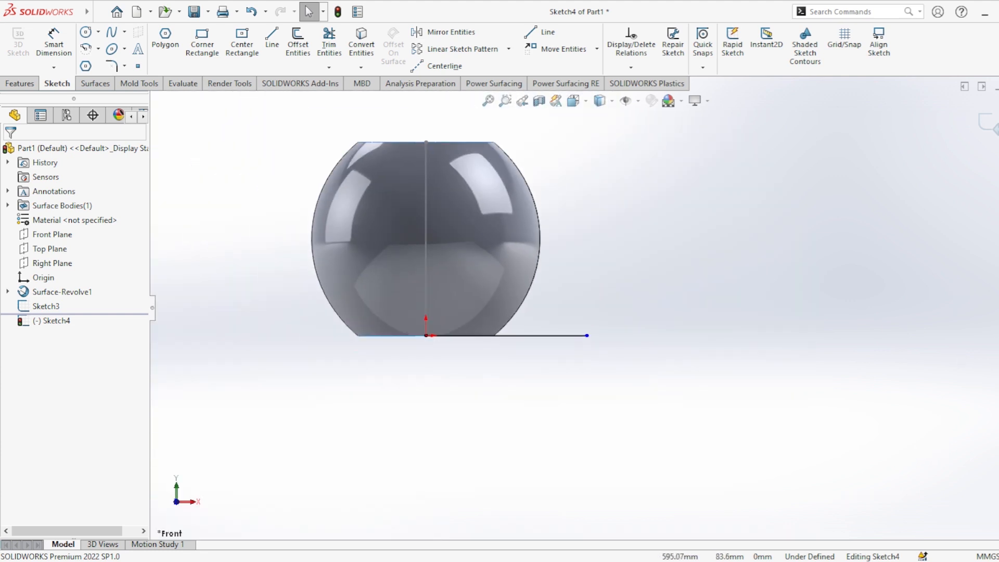
click(988, 124)
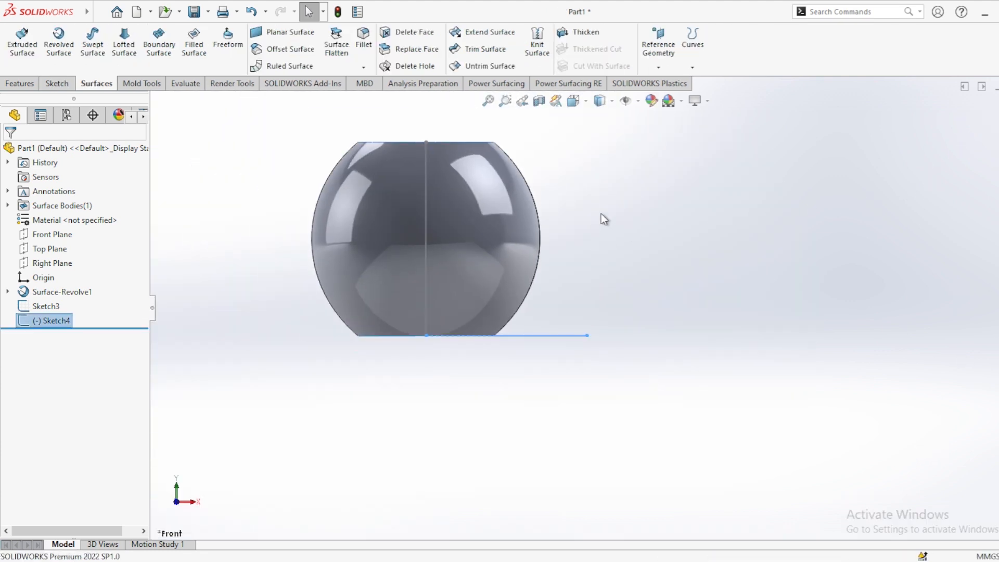
Create a swept surface from the horizontal line along the vertical line, following the path with a 120° twist and merged tangent faces.
middle_drag(602, 217, 613, 350)
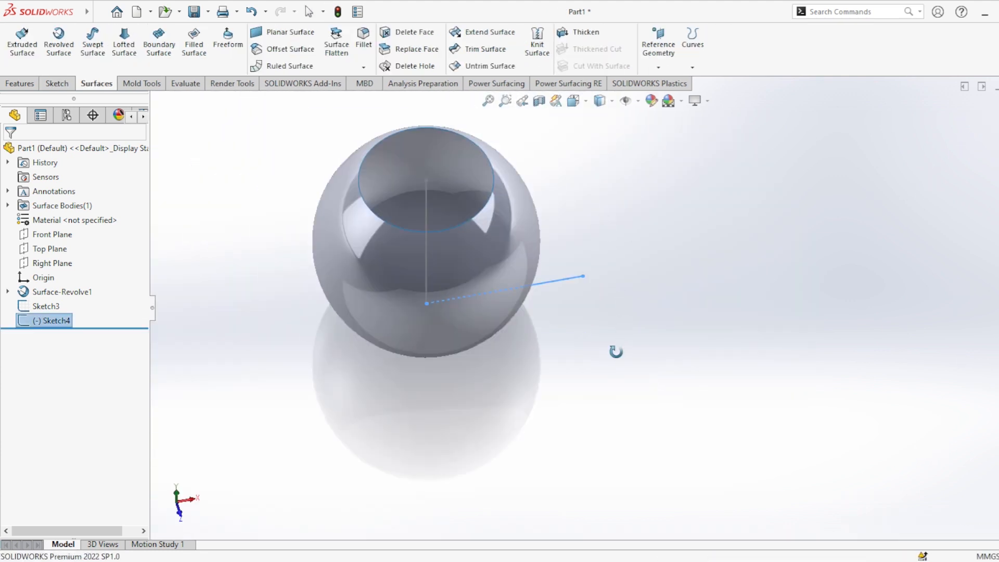
click(92, 46)
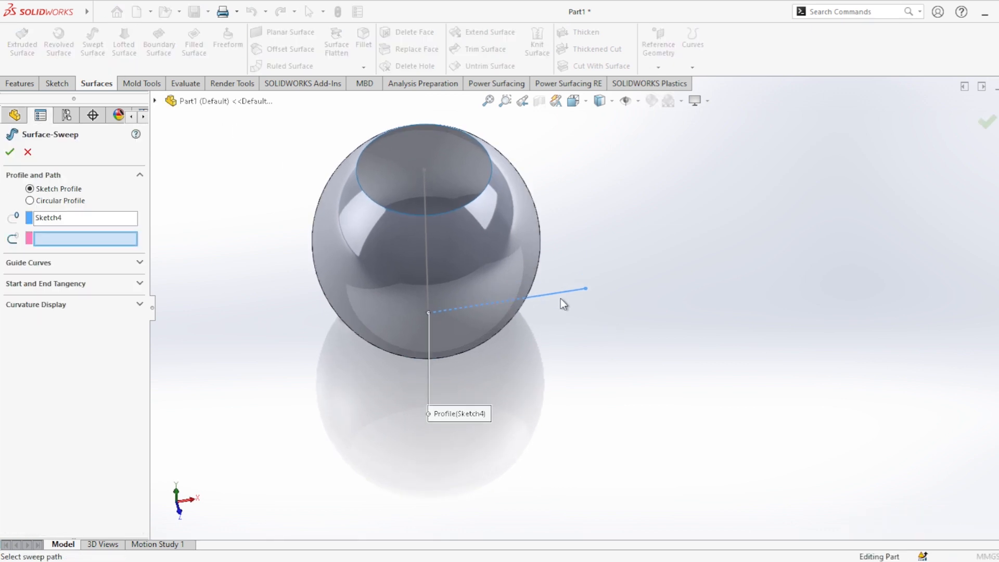
click(424, 189)
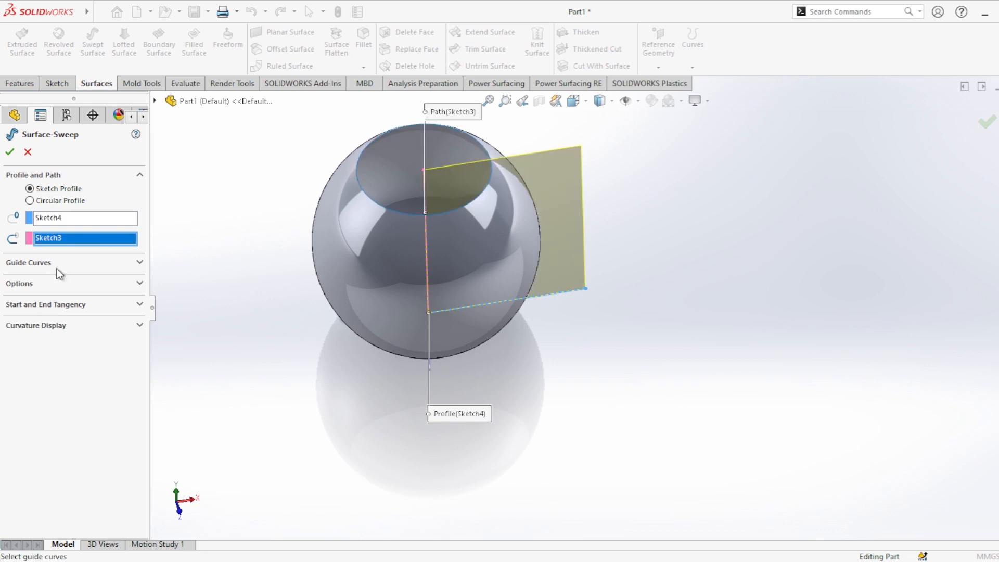
click(55, 286)
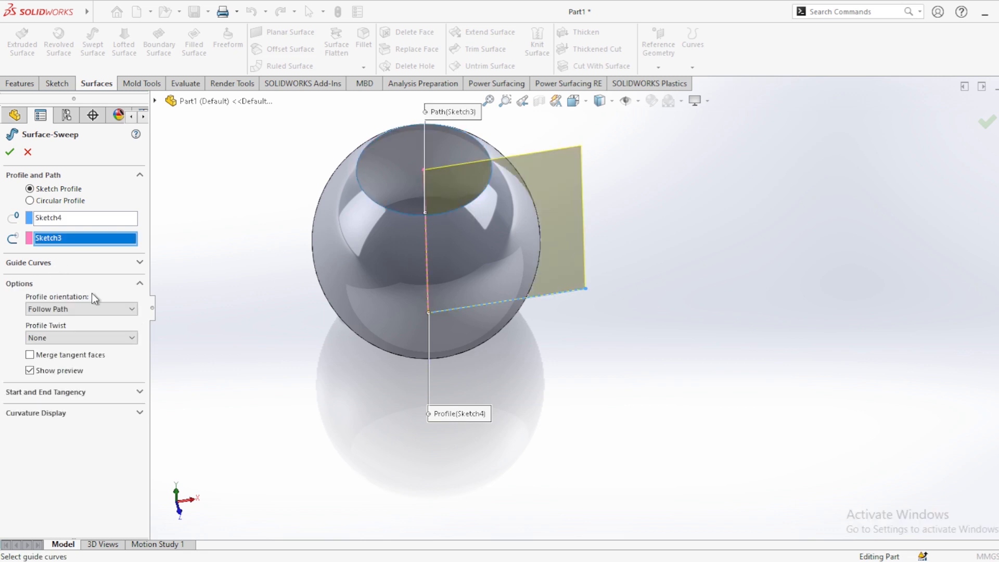
click(96, 341)
click(90, 355)
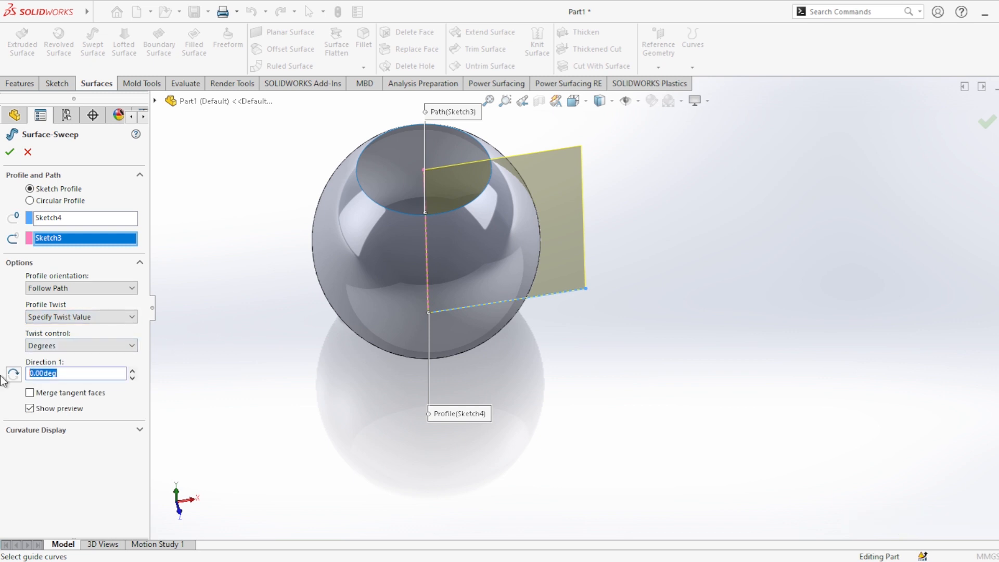
click(128, 397)
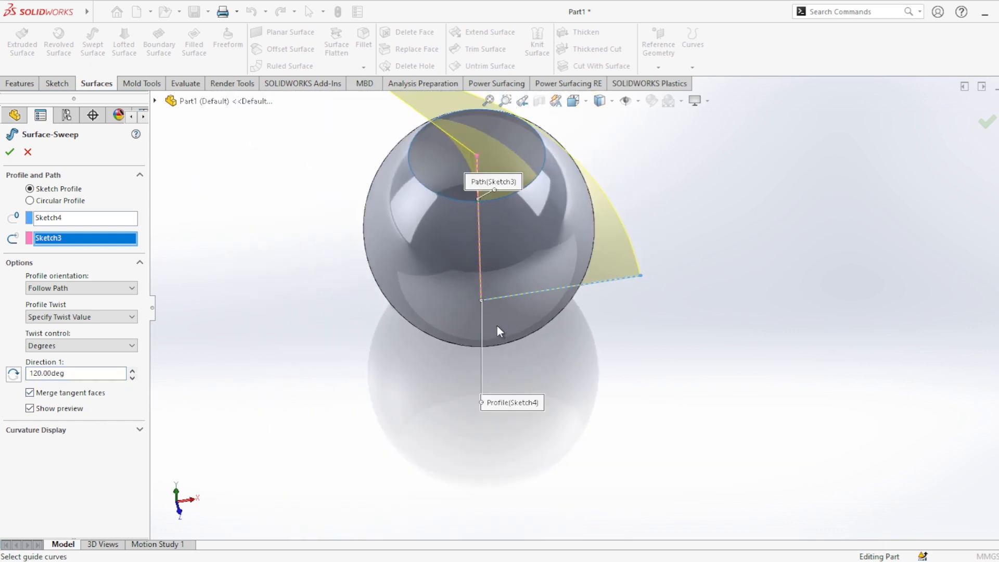
middle_drag(500, 330, 552, 417)
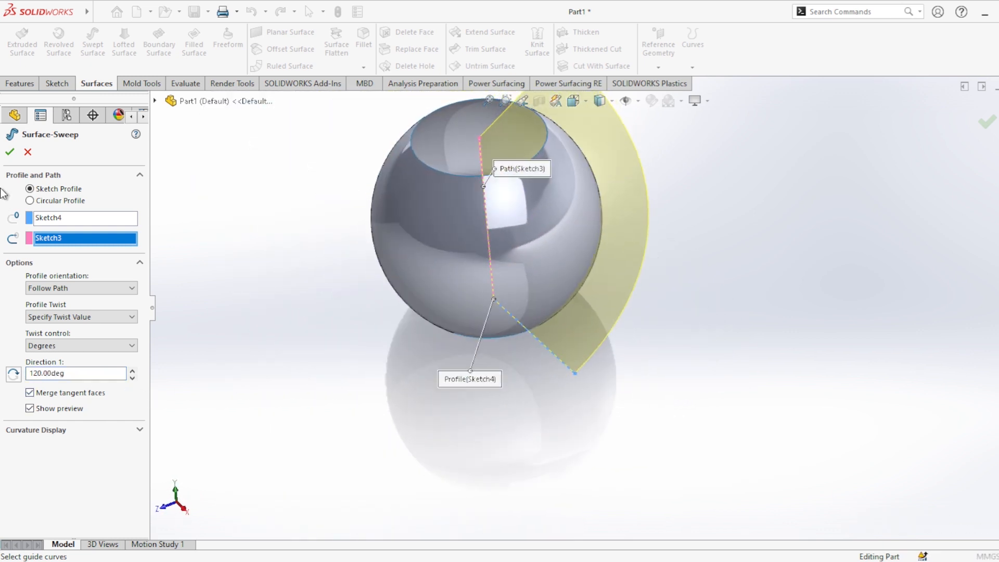
click(9, 152)
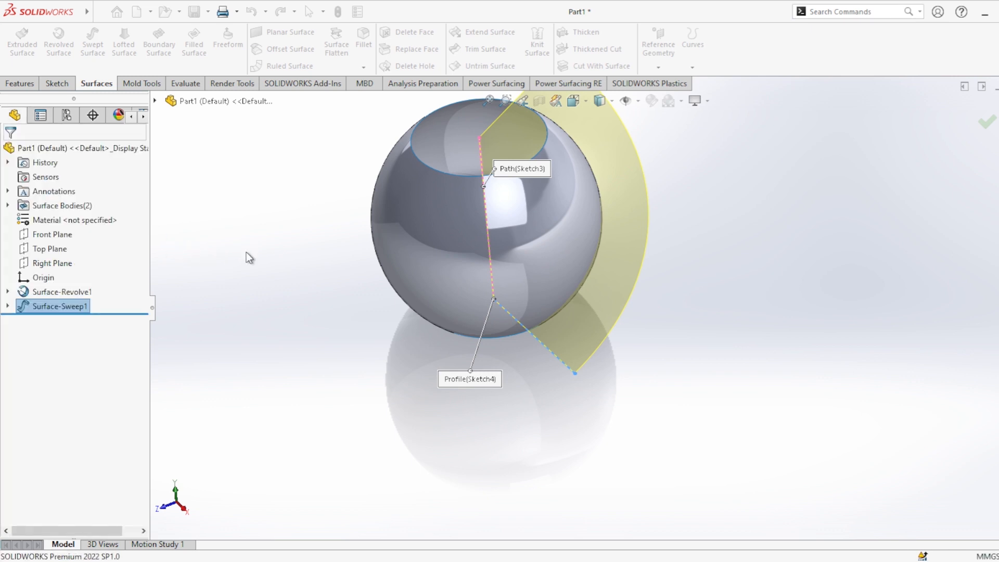
click(58, 84)
click(18, 44)
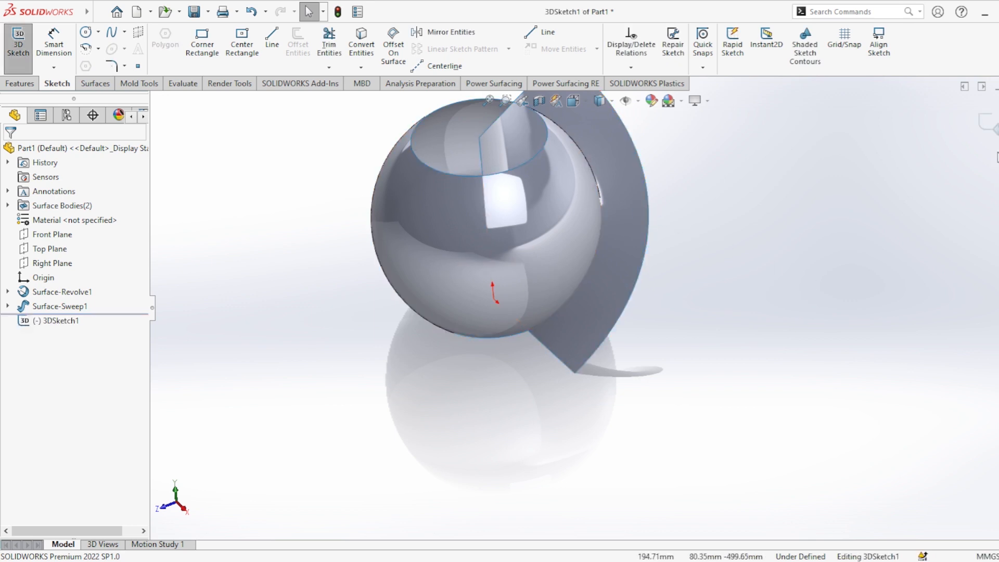
click(994, 127)
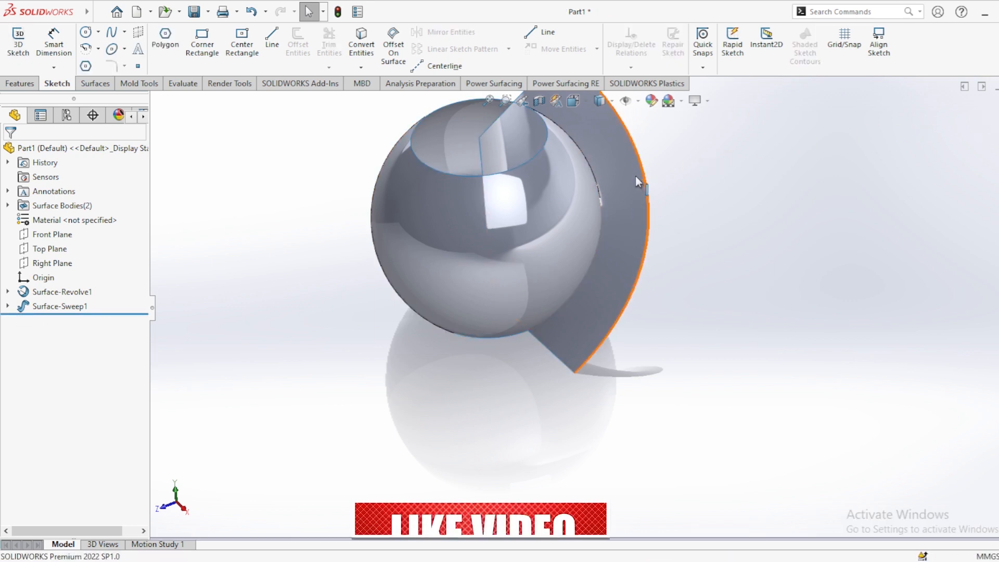
click(21, 84)
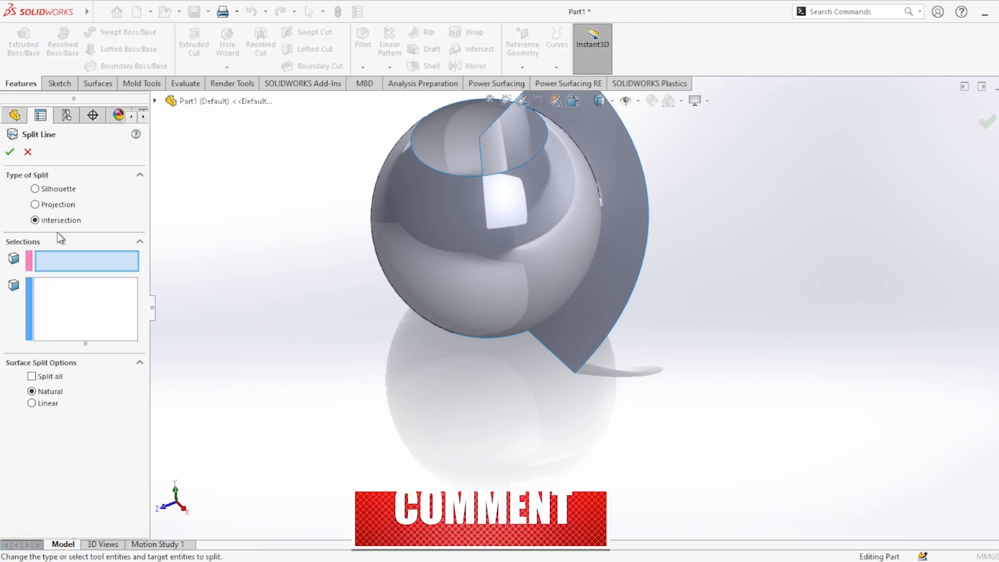
click(621, 218)
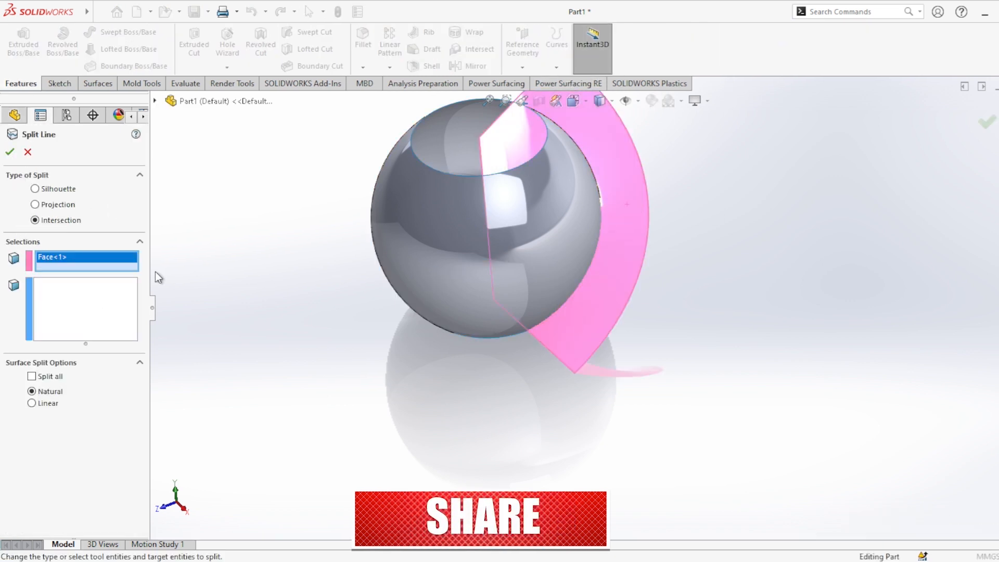
click(89, 306)
click(580, 237)
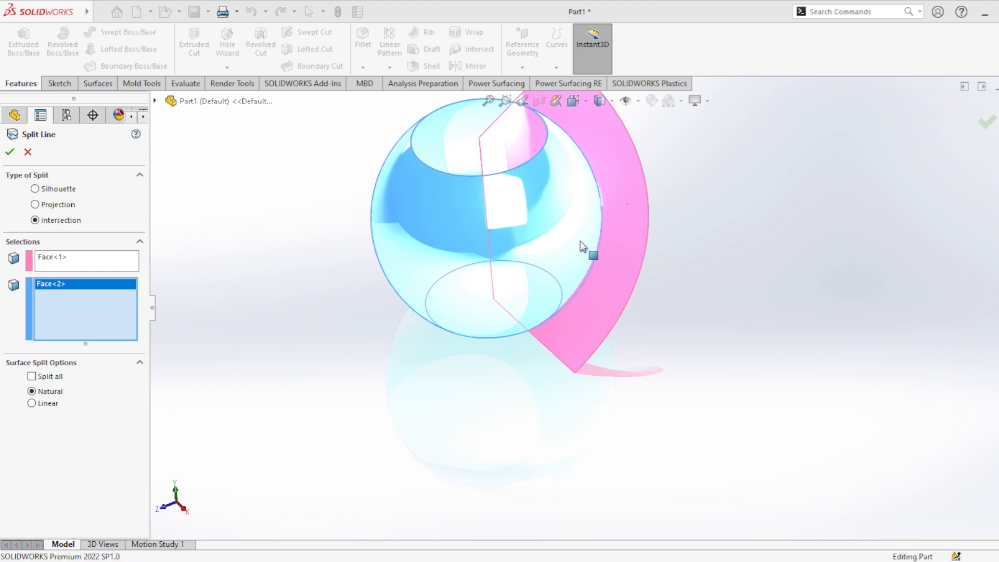
middle_drag(586, 248, 605, 270)
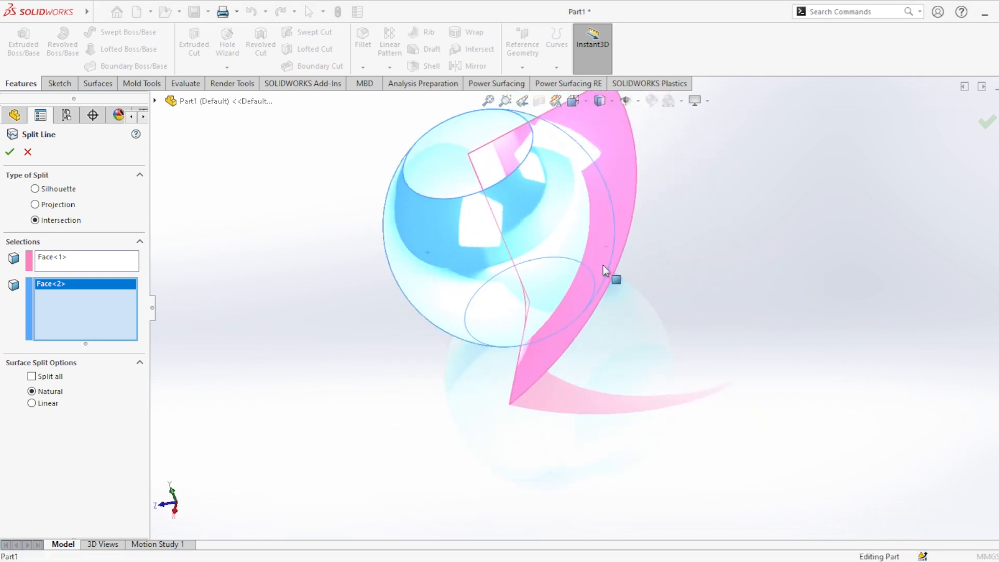
click(27, 153)
click(48, 84)
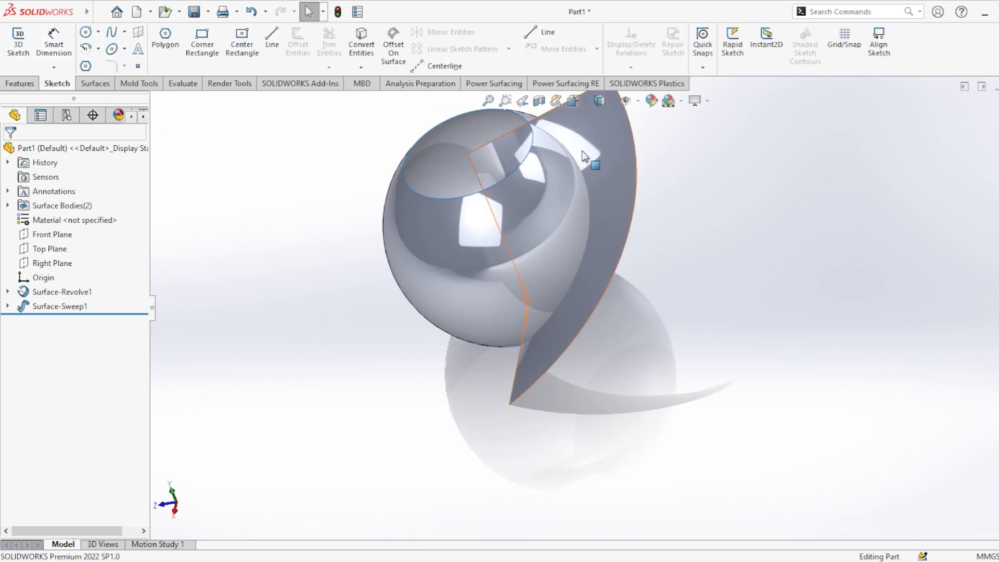
Split the twisted swept surface along its intersection with the revolved surface, using an Intersection split line with the Natural option.
scroll(542, 142, up, 3)
scroll(542, 143, down, 3)
scroll(579, 319, down, 2)
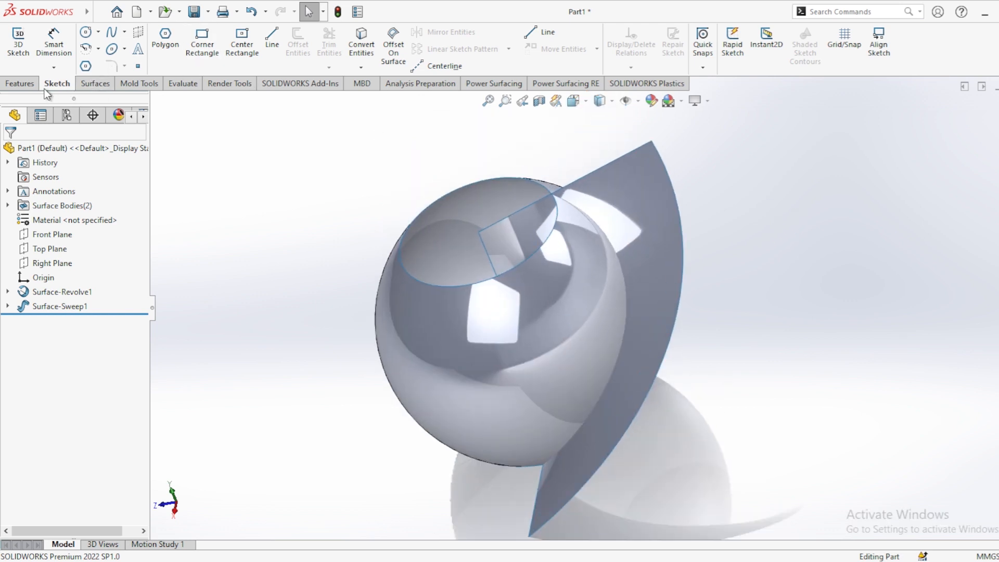
click(20, 83)
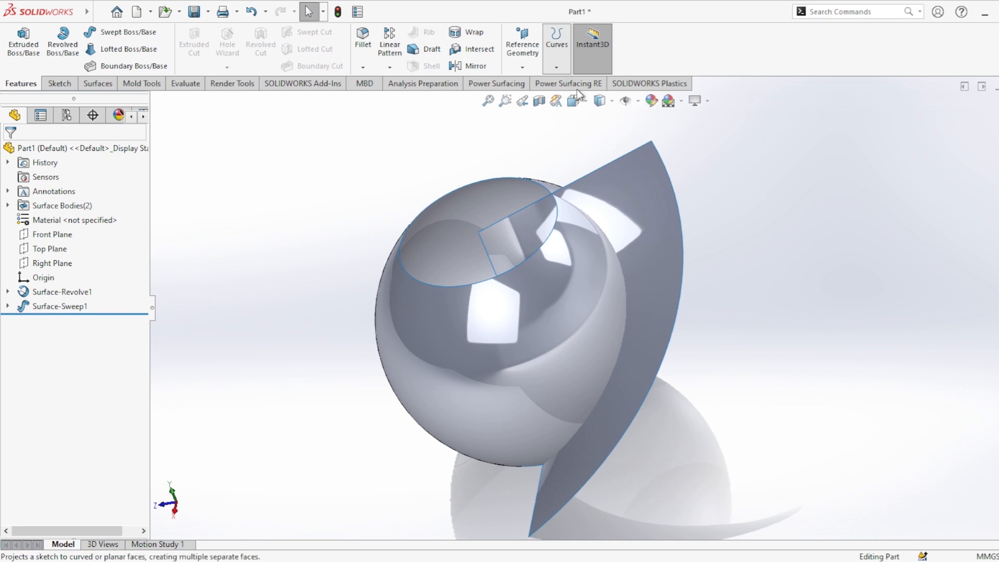
click(580, 108)
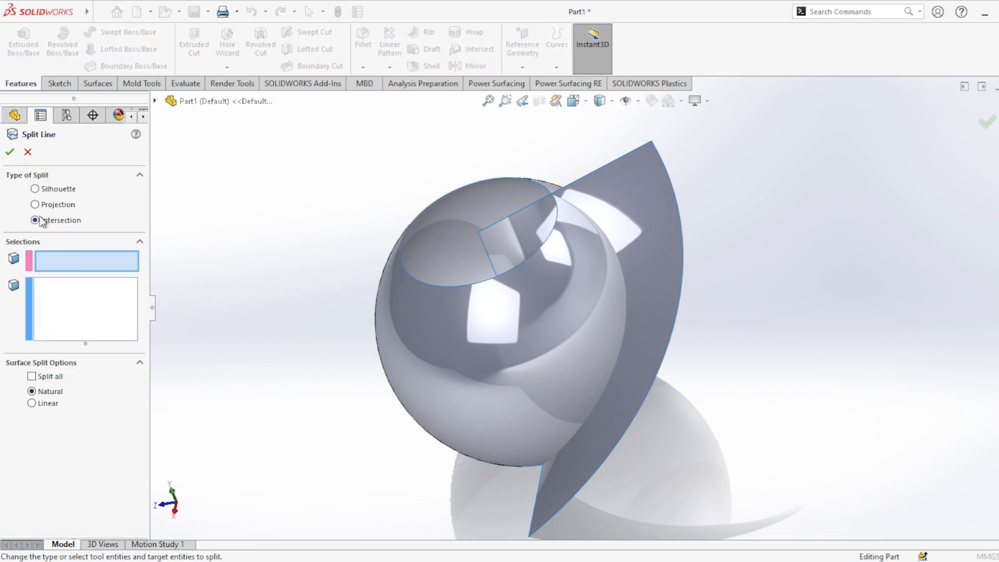
click(458, 328)
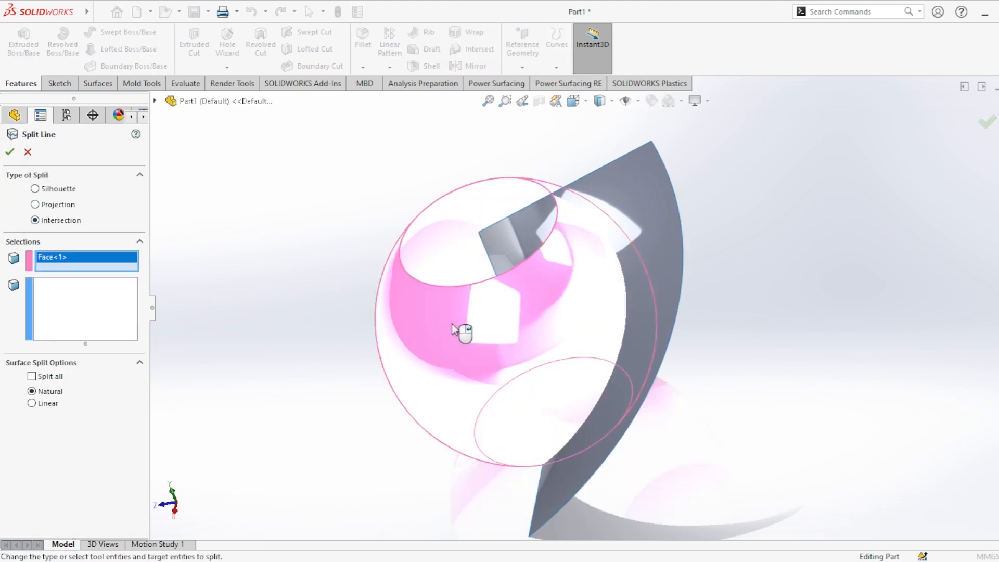
click(652, 211)
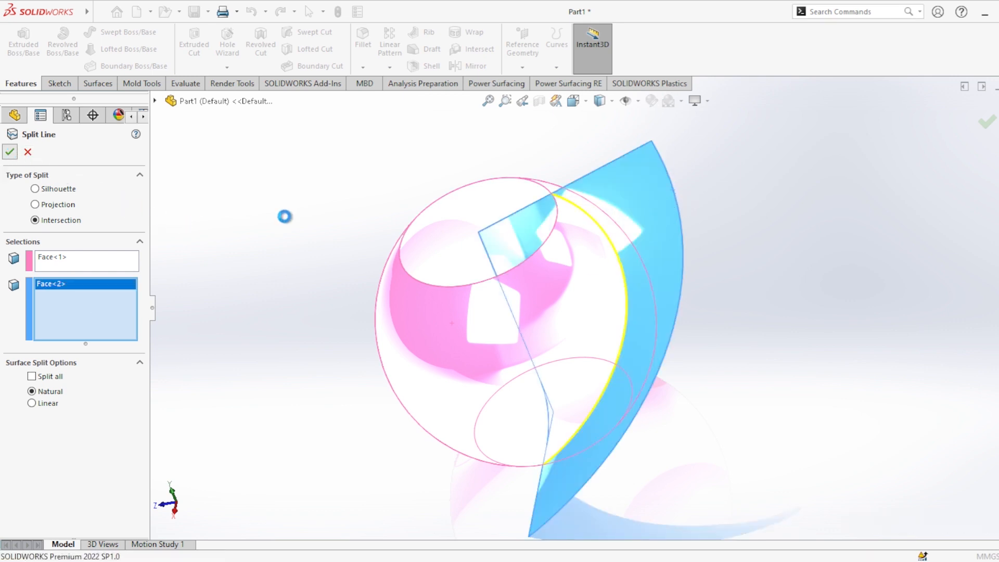
Create a 3D sketch by converting the split edge on the swept surface into a sketch curve, and close the sketch.
click(51, 84)
click(18, 42)
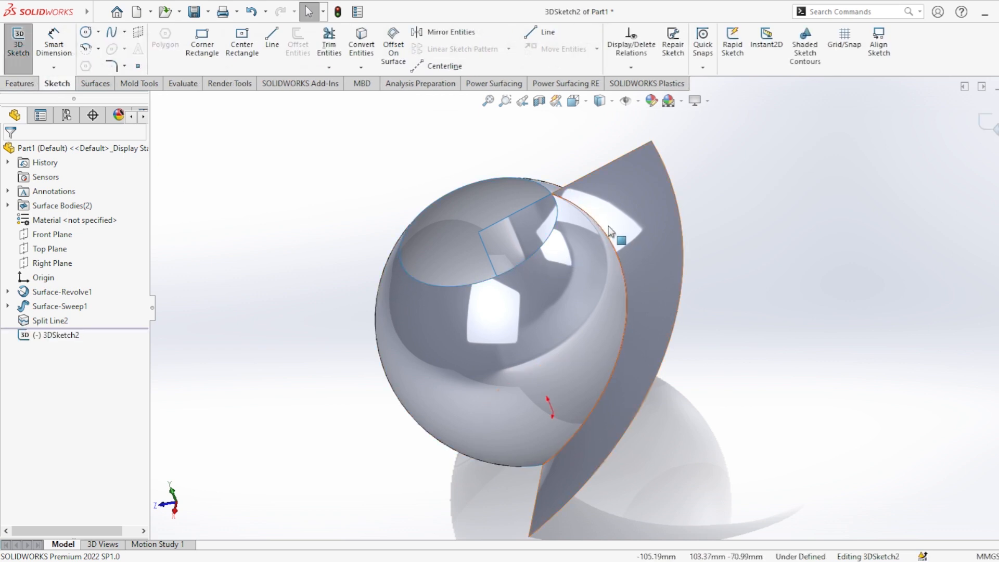
click(614, 240)
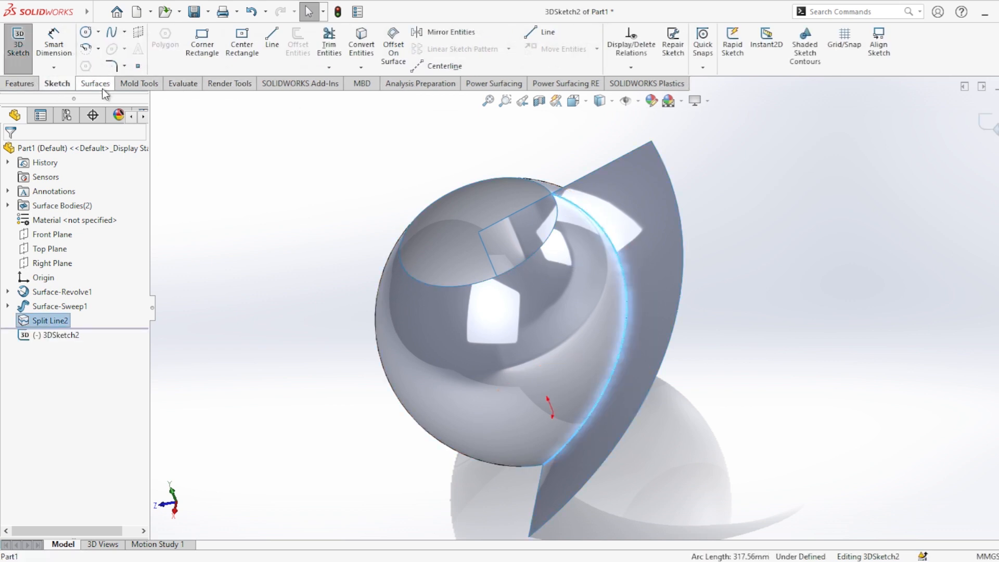
click(361, 42)
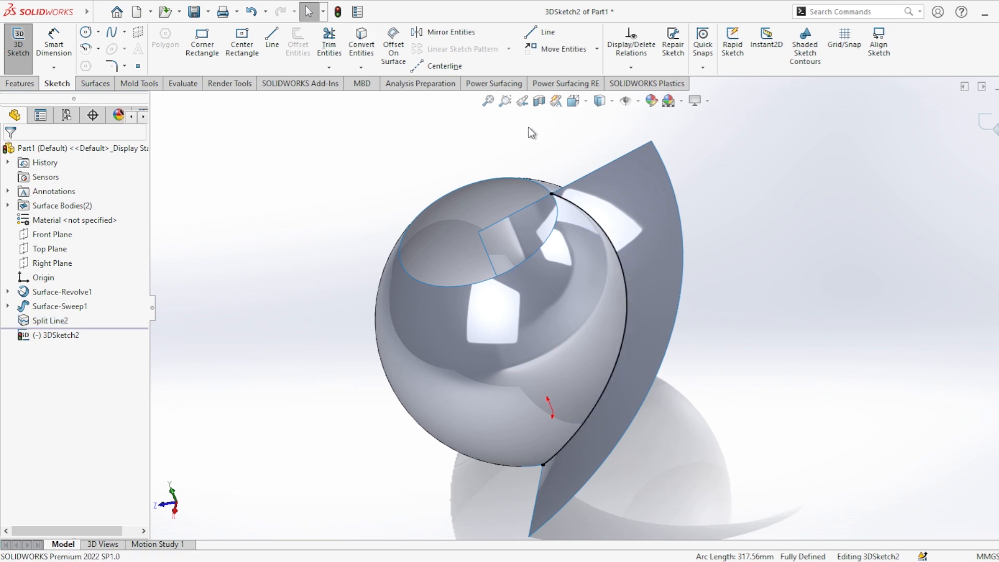
click(623, 185)
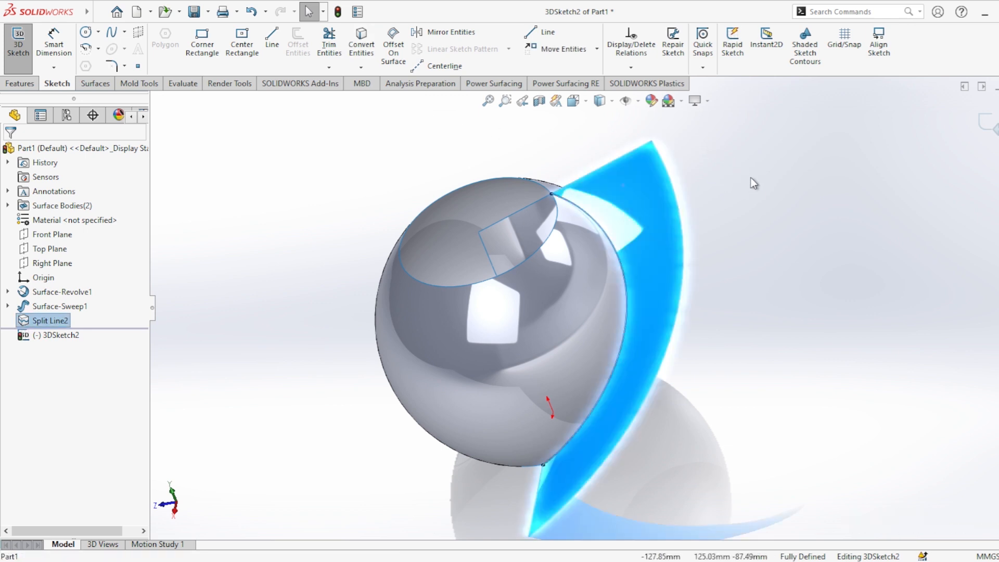
click(841, 164)
click(990, 121)
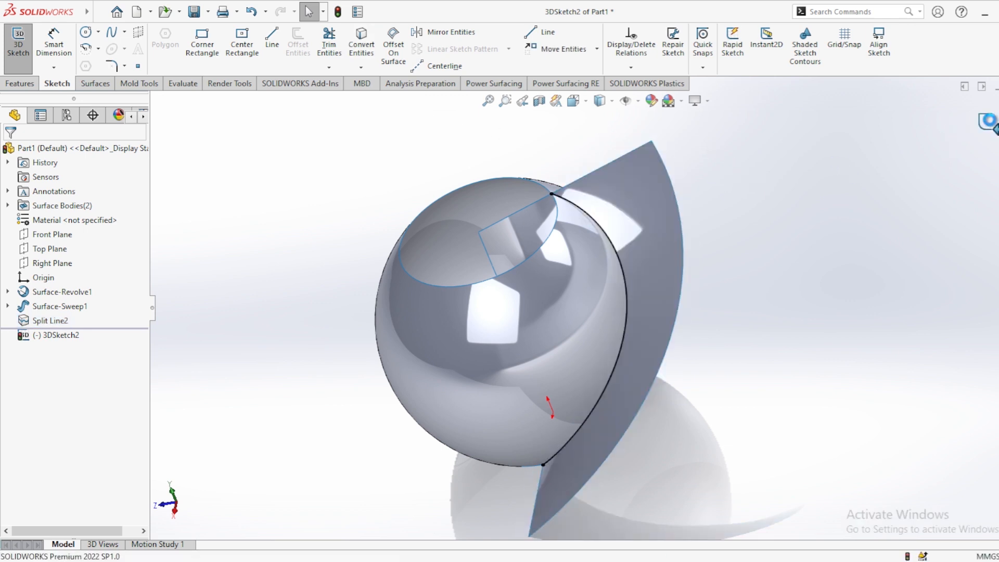
Hide the swept surface and the revolved surface, leaving the converted 3D curve shown.
click(651, 193)
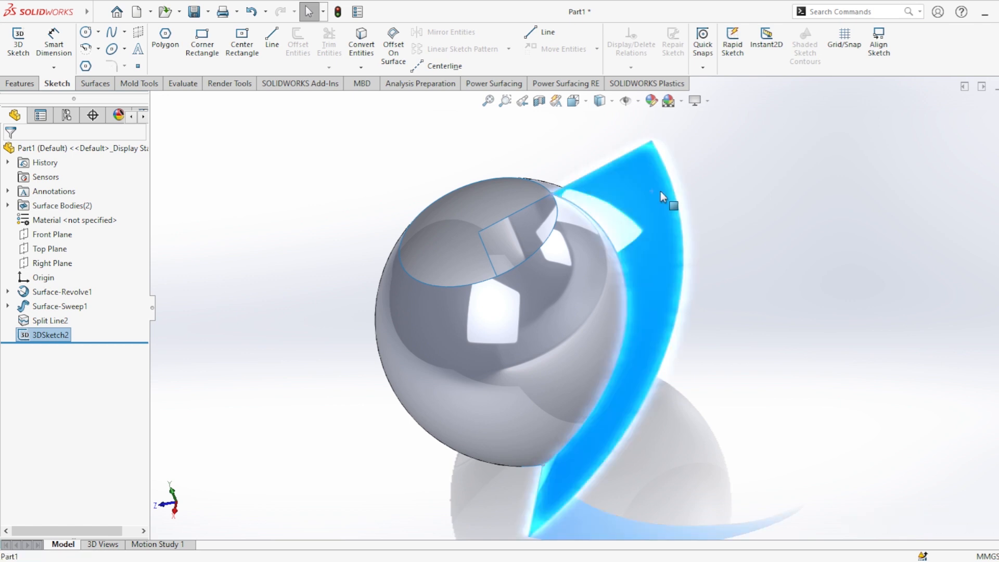
click(683, 176)
click(437, 314)
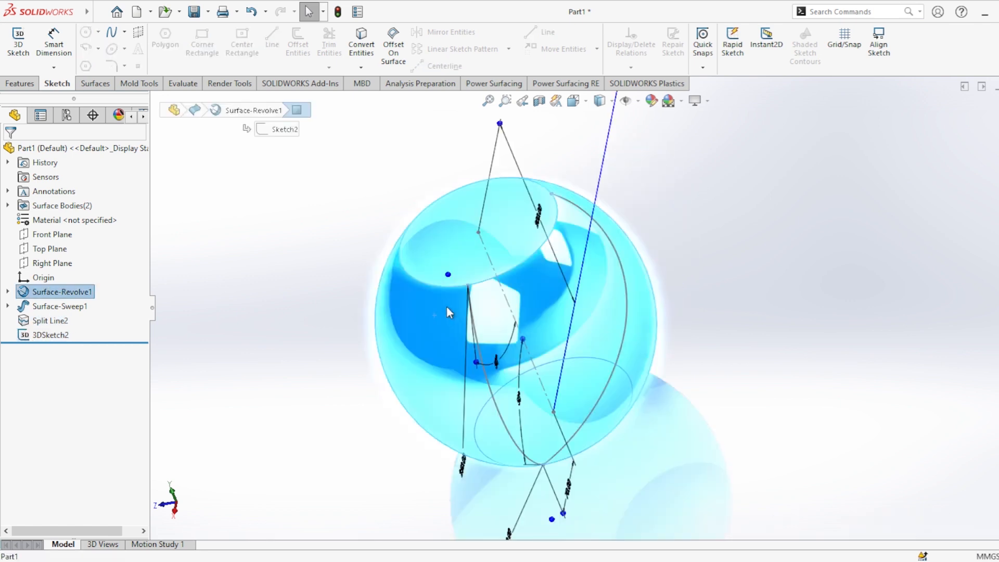
click(318, 280)
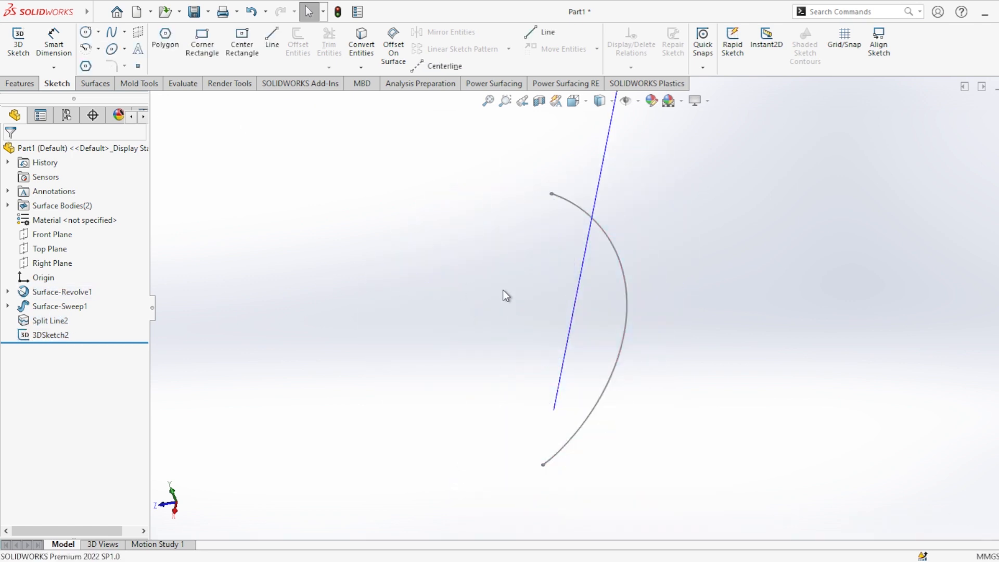
scroll(502, 288, down, 2)
scroll(503, 286, up, 3)
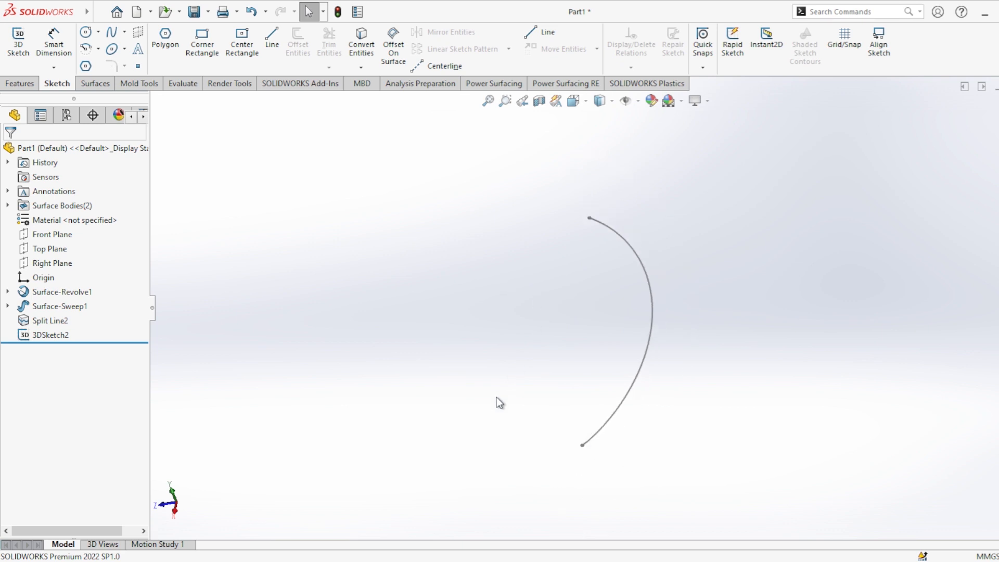
Create a reference plane perpendicular to the 3D curve and coincident with its lower endpoint.
middle_drag(501, 400, 593, 398)
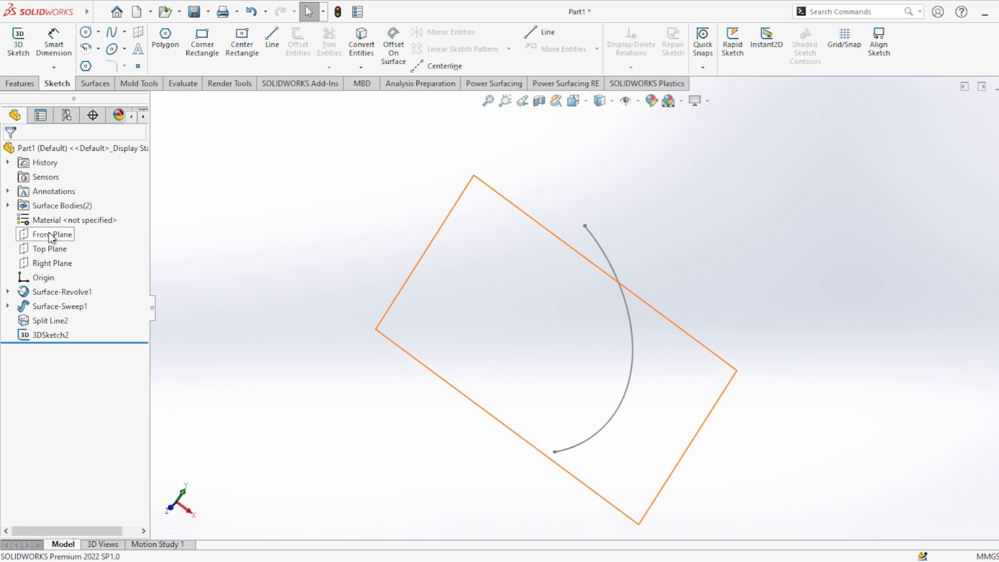
click(19, 83)
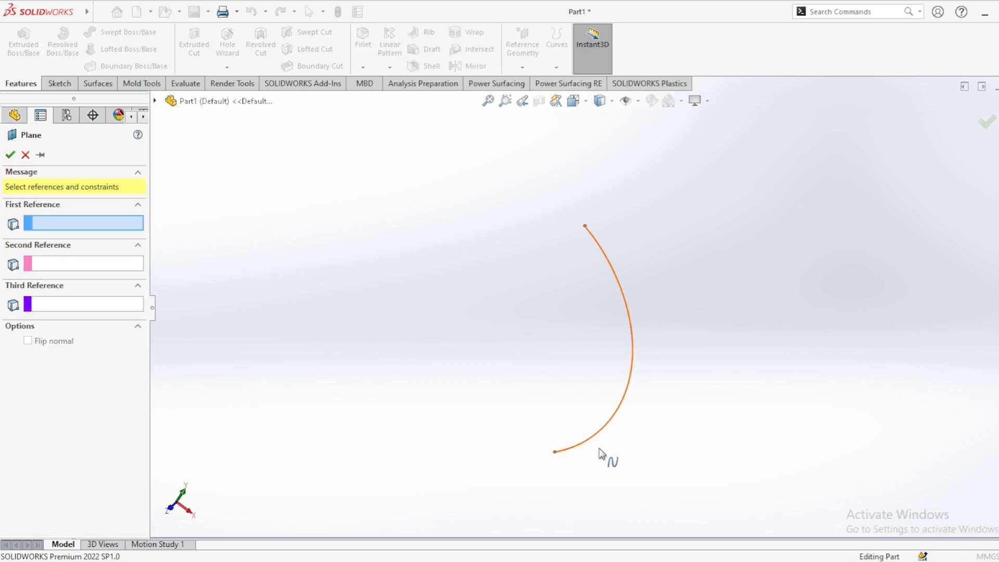
click(571, 451)
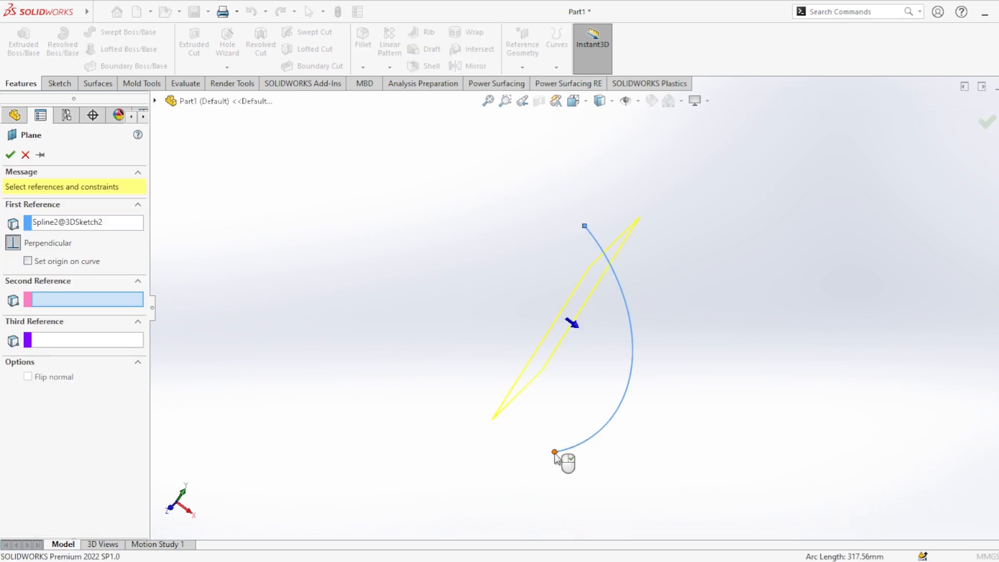
click(555, 453)
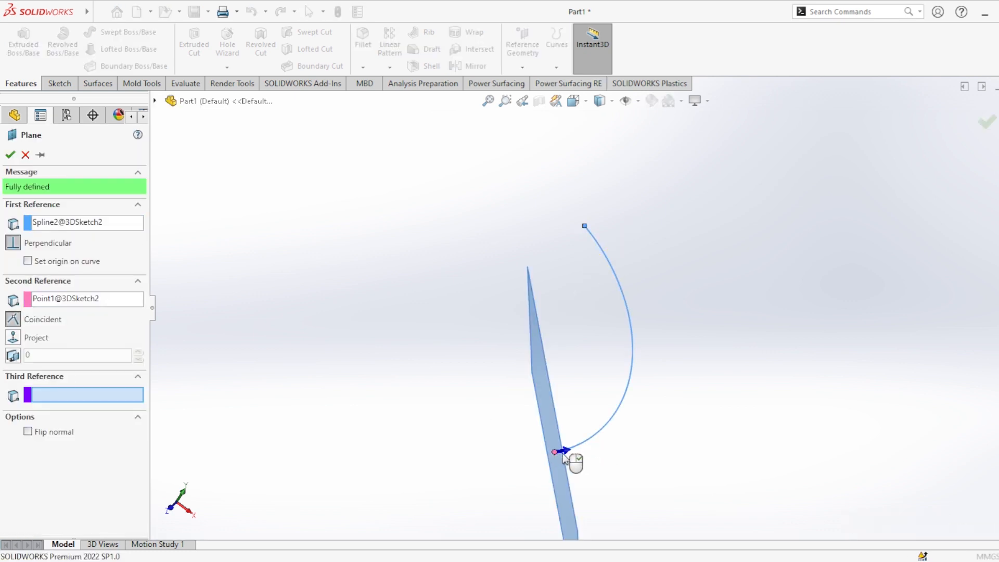
click(10, 155)
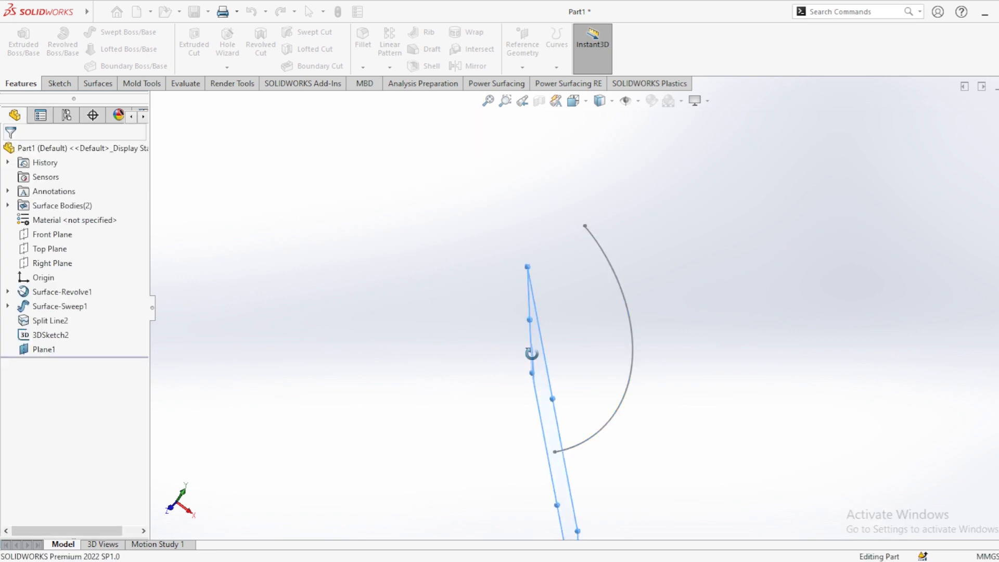
On the new plane, sketch a four-sided inscribed-circle polygon with sides about 17 mm long, centred on the curve's lower endpoint.
middle_drag(532, 354, 515, 410)
click(638, 387)
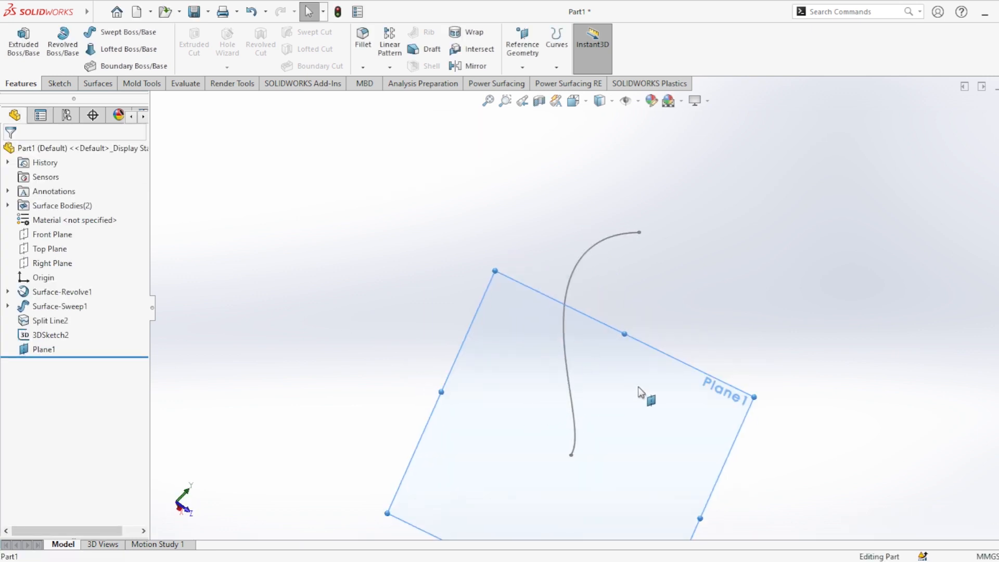
click(663, 369)
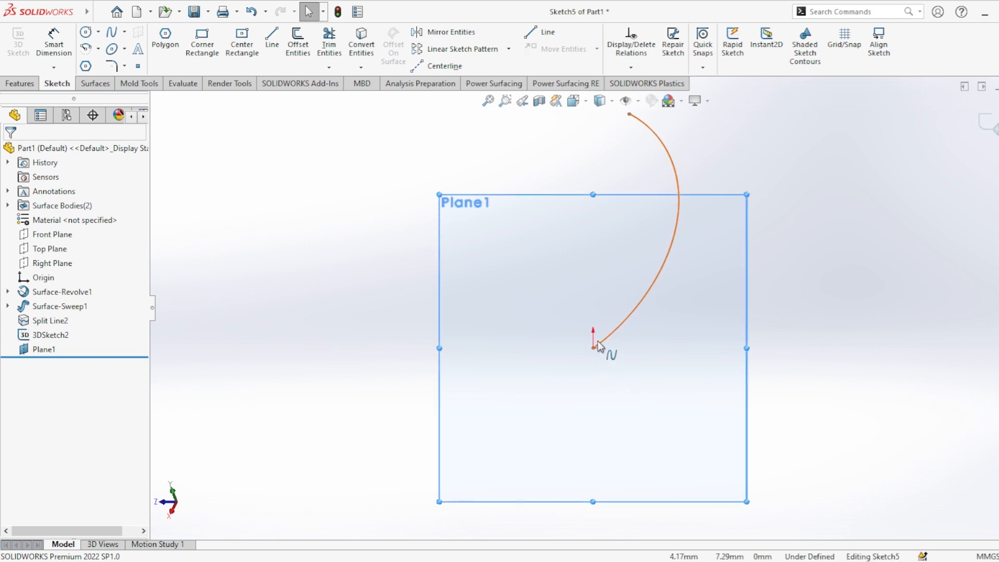
scroll(595, 345, down, 3)
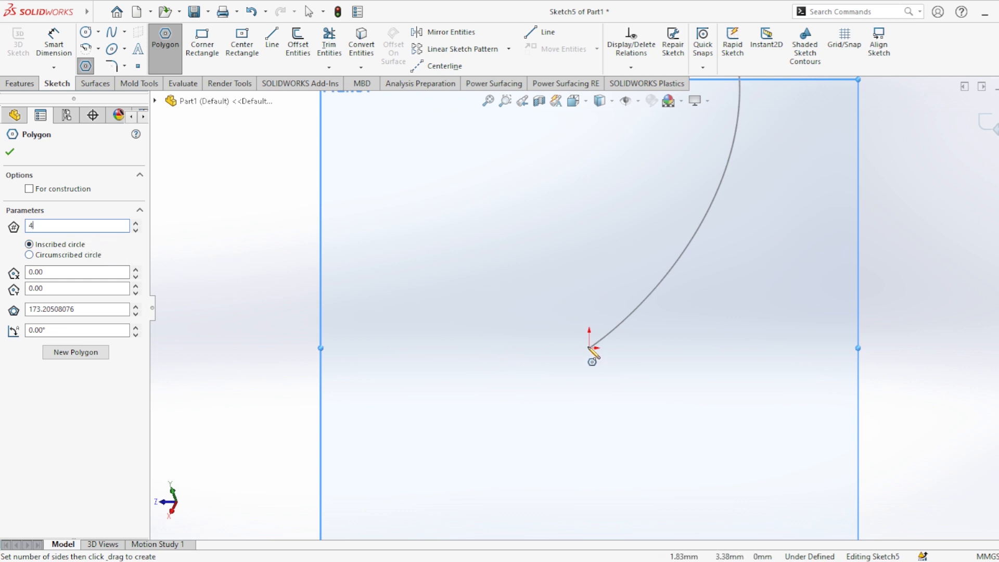
mouse_move(590, 347)
mouse_down()
mouse_move(591, 366)
mouse_move(614, 379)
mouse_move(623, 369)
mouse_up()
key(Escape)
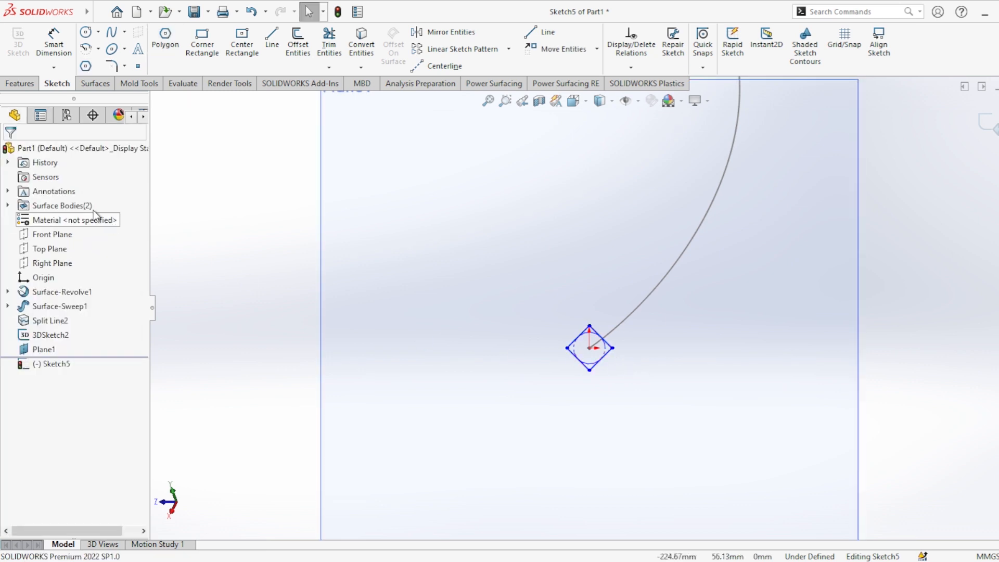
Dimension one side of the four-sided polygon at 10 mm.
click(54, 44)
click(607, 354)
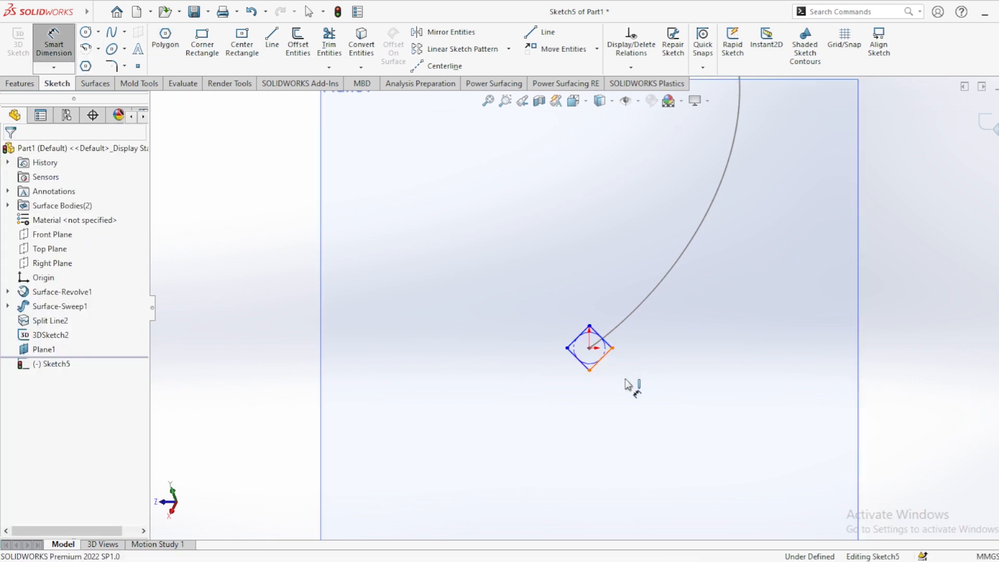
click(625, 384)
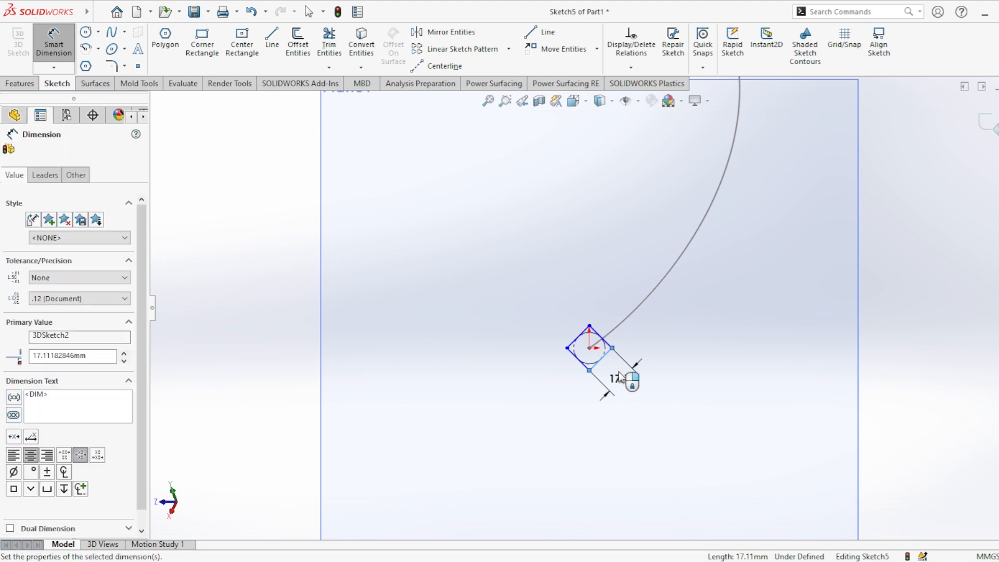
text(10)
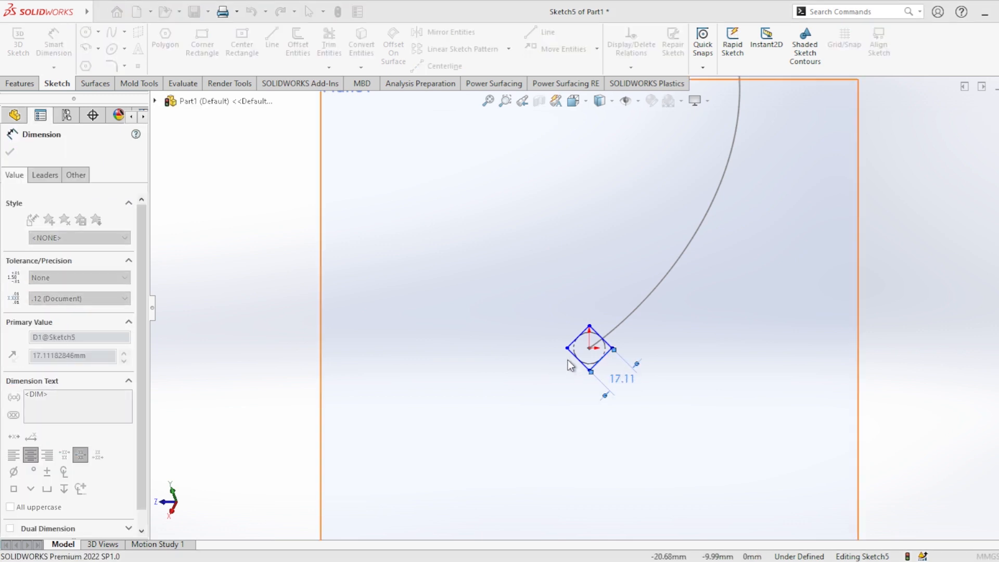
click(568, 361)
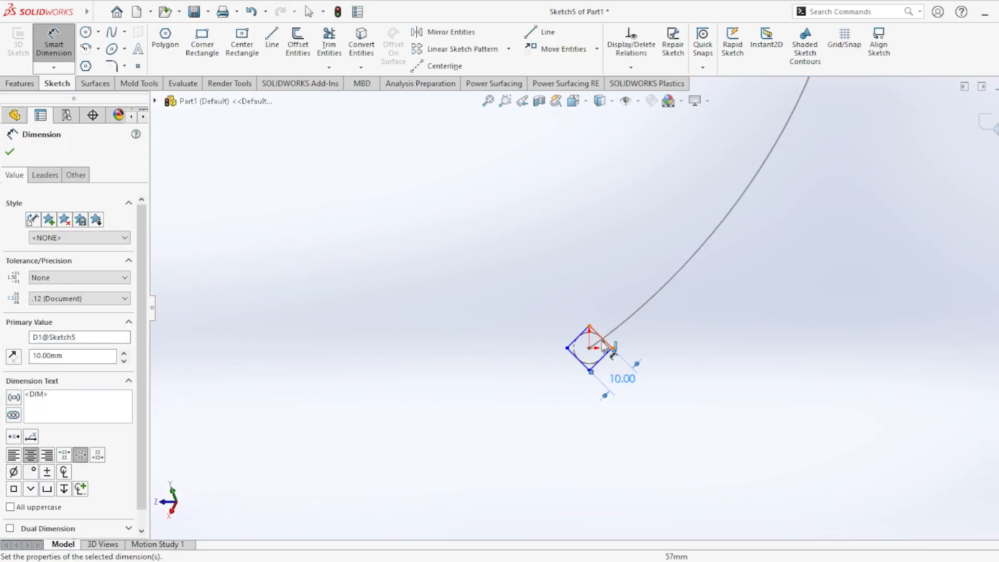
click(11, 152)
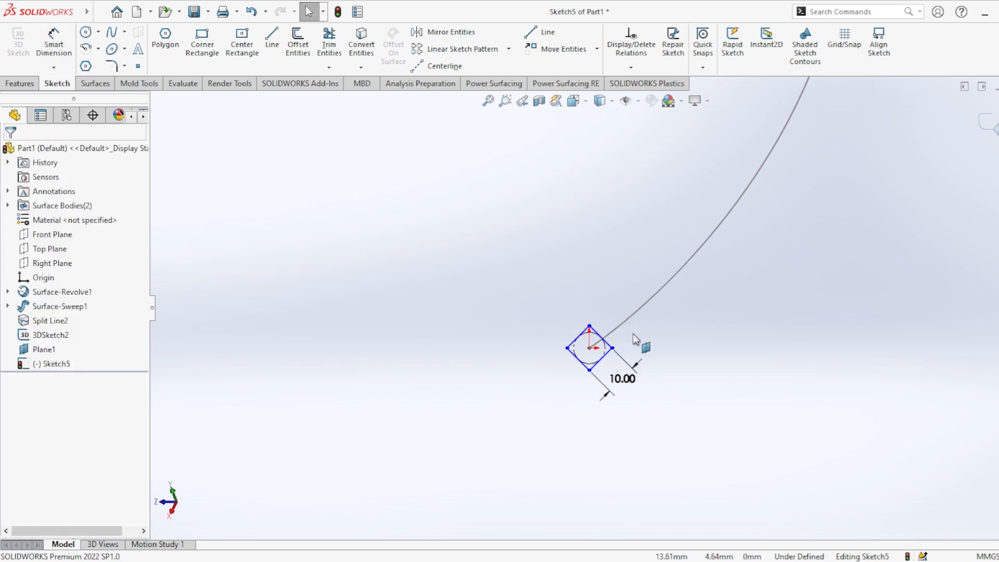
scroll(633, 334, down, 3)
scroll(625, 320, up, 8)
scroll(623, 299, up, 2)
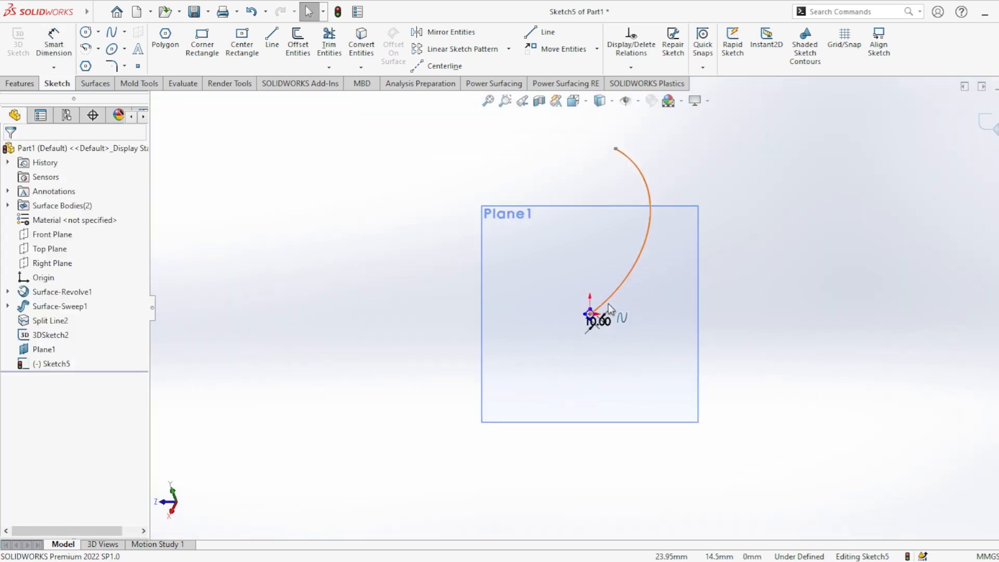
click(26, 87)
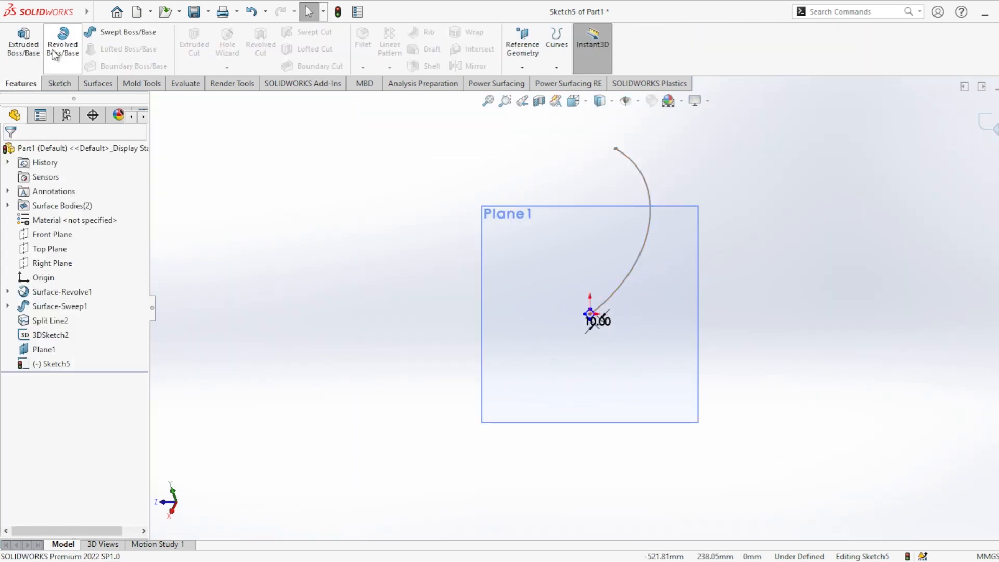
Sweep the 10 mm square profile along the converted 3D curve to make a solid rib.
click(110, 35)
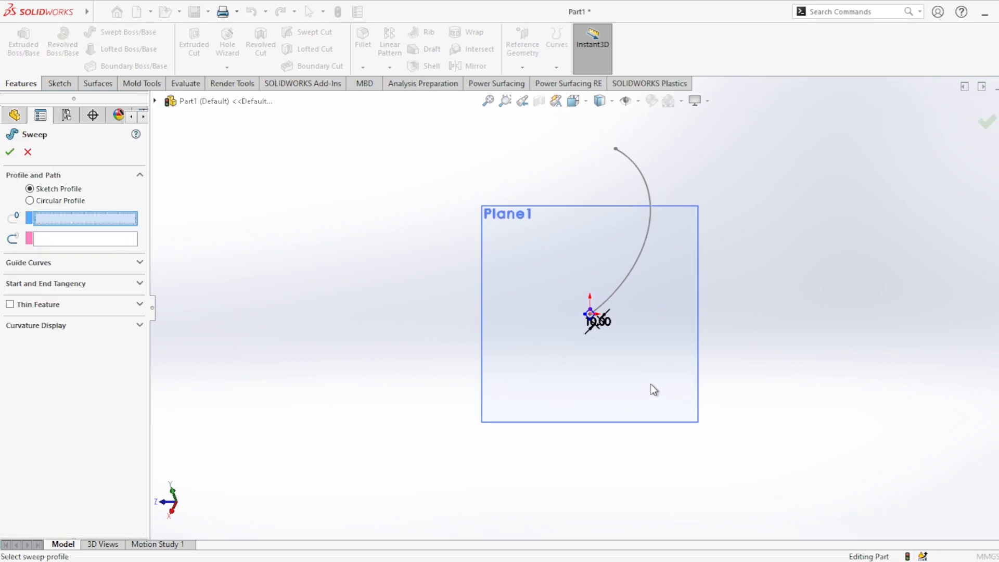
scroll(576, 297, up, 3)
scroll(598, 323, down, 8)
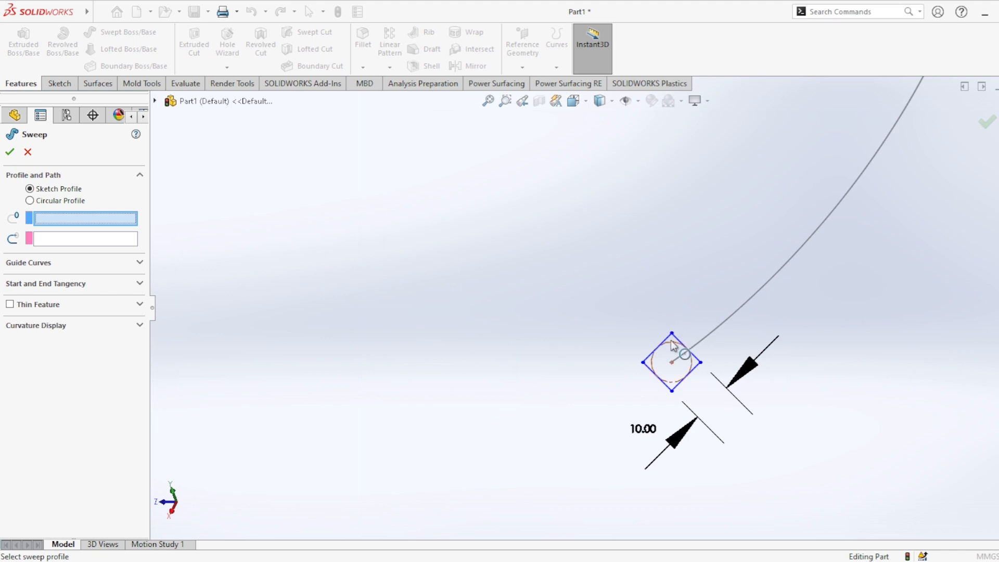
click(675, 345)
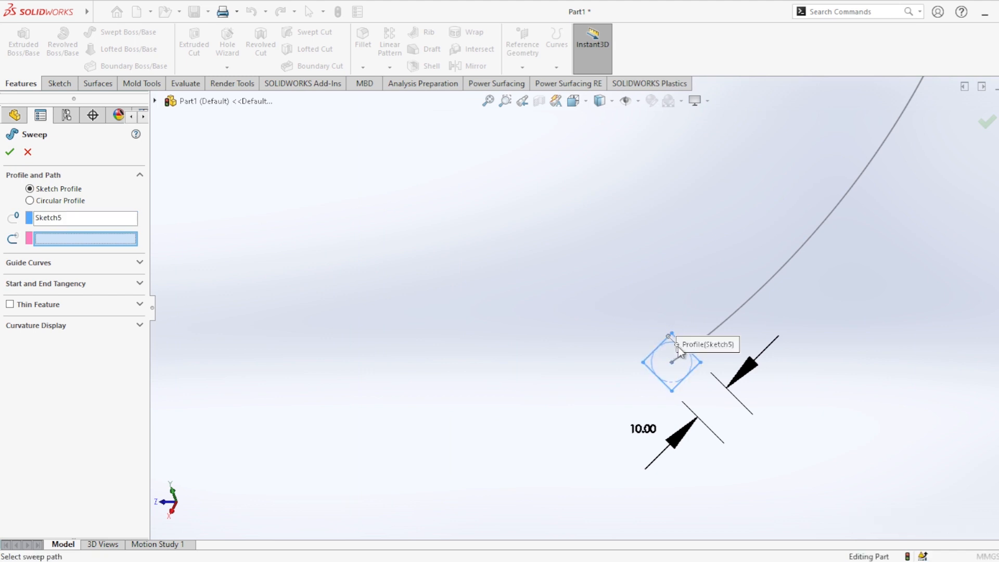
click(736, 317)
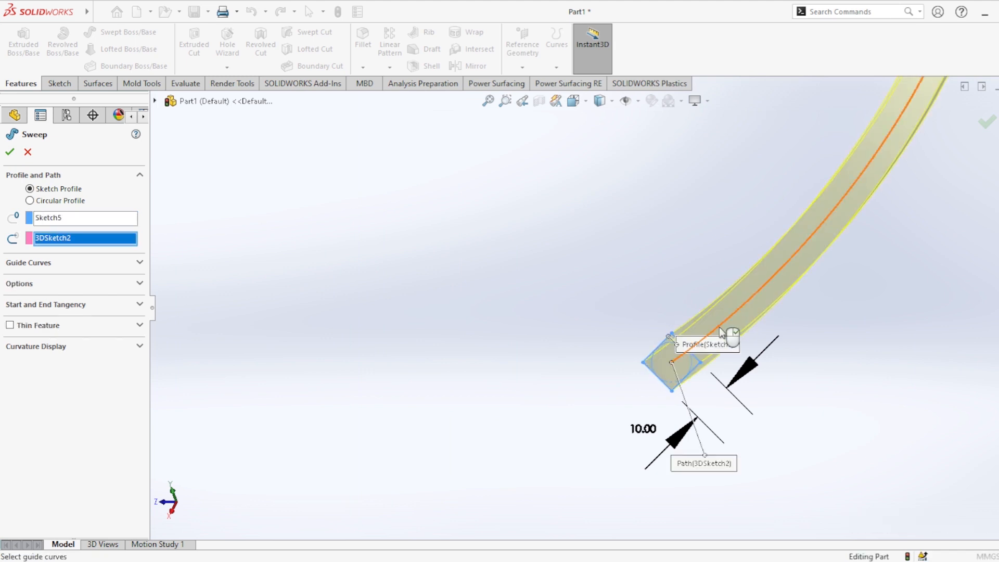
scroll(718, 331, down, 3)
scroll(718, 333, up, 6)
middle_drag(699, 315, 667, 345)
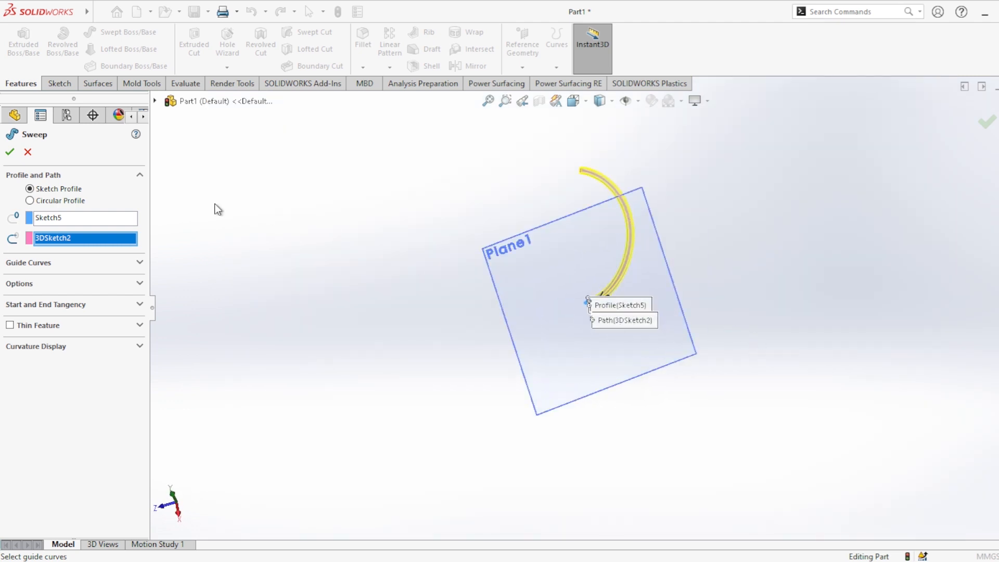
click(10, 155)
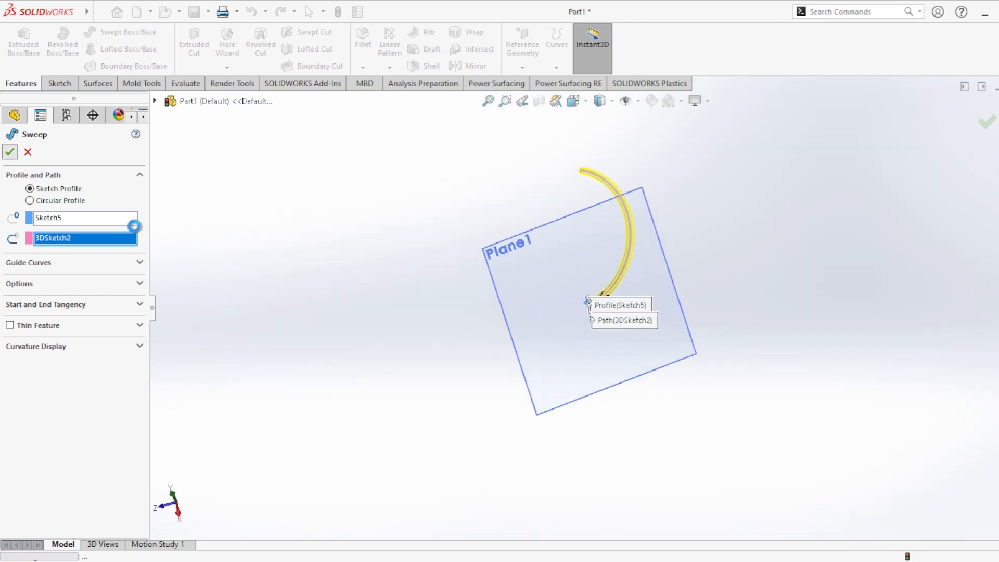
Hide the rib profile's reference plane and show Sketch3, the straight line sketch under the swept surface.
click(608, 344)
click(655, 326)
middle_drag(631, 284, 664, 380)
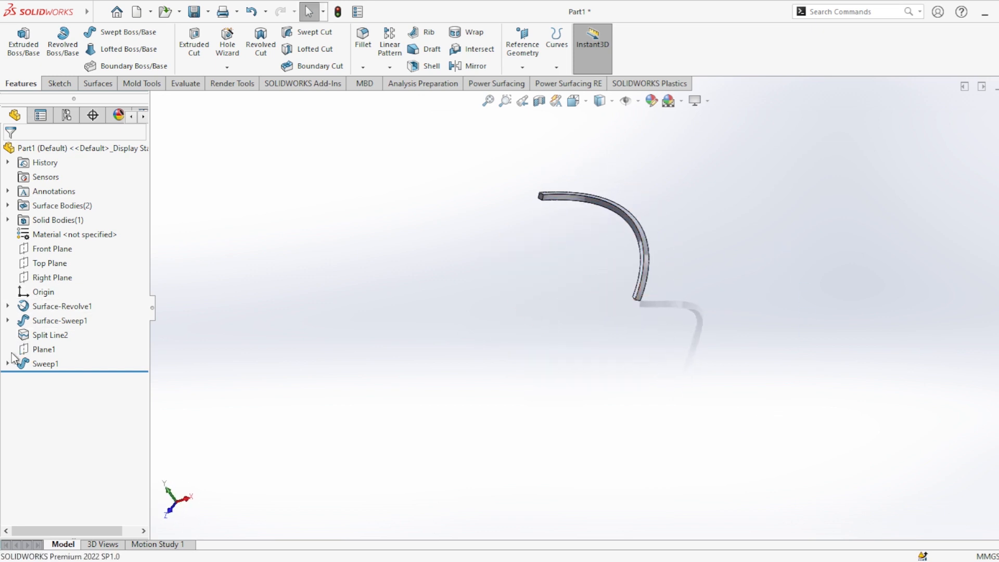
click(8, 321)
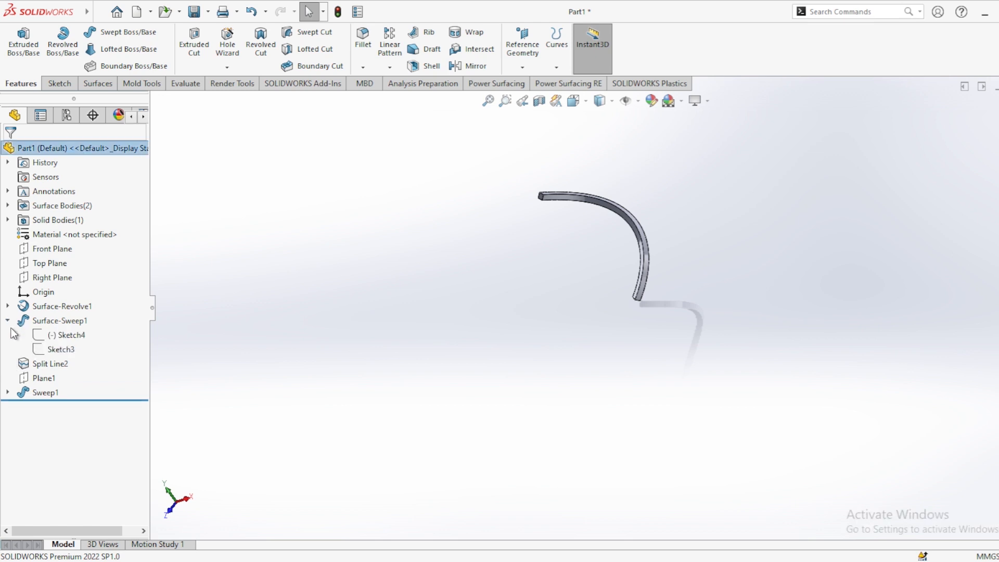
click(58, 354)
click(436, 336)
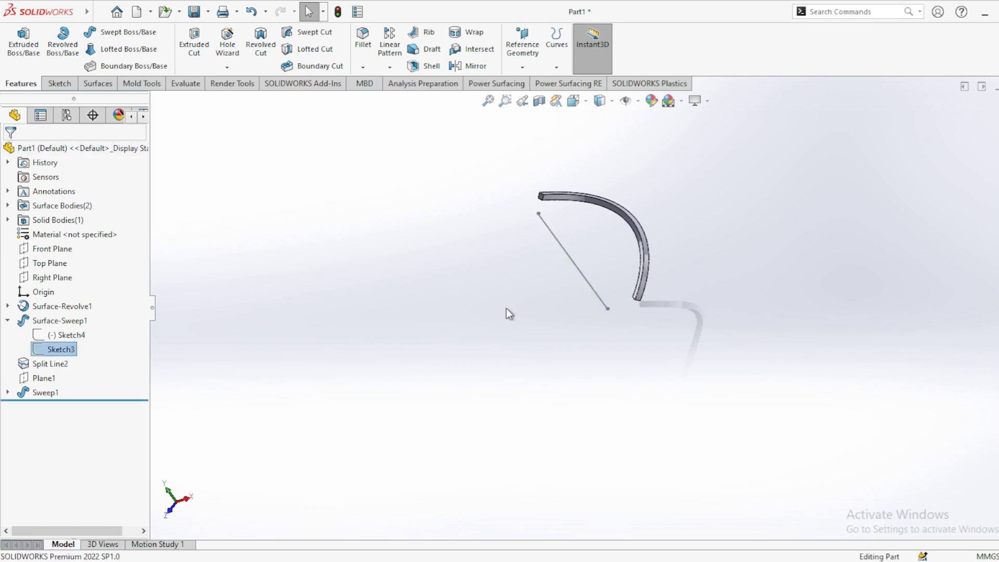
mouse_move(510, 307)
middle_down()
mouse_move(619, 277)
mouse_move(560, 322)
mouse_move(577, 307)
middle_up()
Circular-pattern the swept rib body around the Sketch3 line with 15 equally spaced instances over 360°.
middle_drag(654, 228, 573, 274)
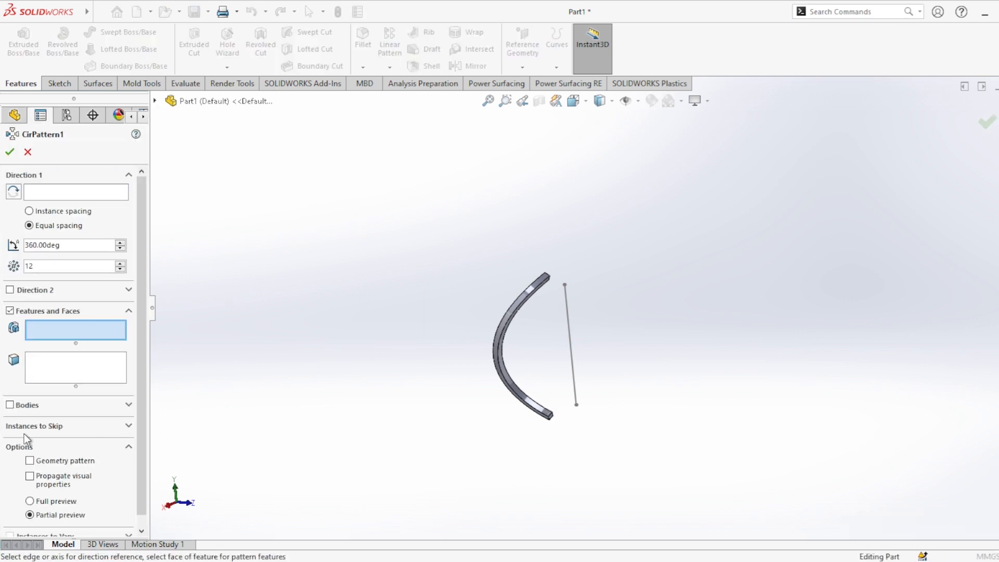
click(10, 405)
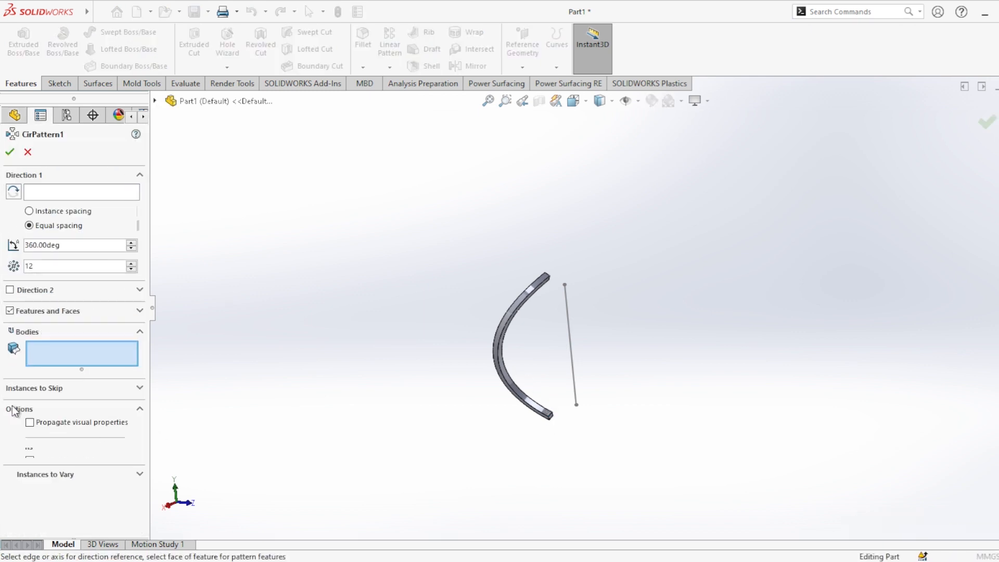
click(530, 305)
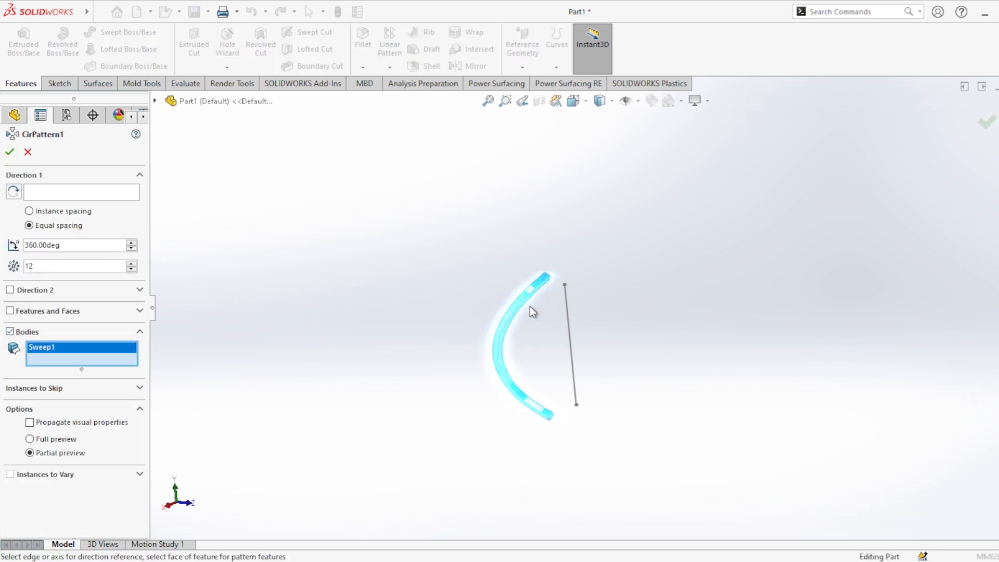
click(55, 190)
click(568, 315)
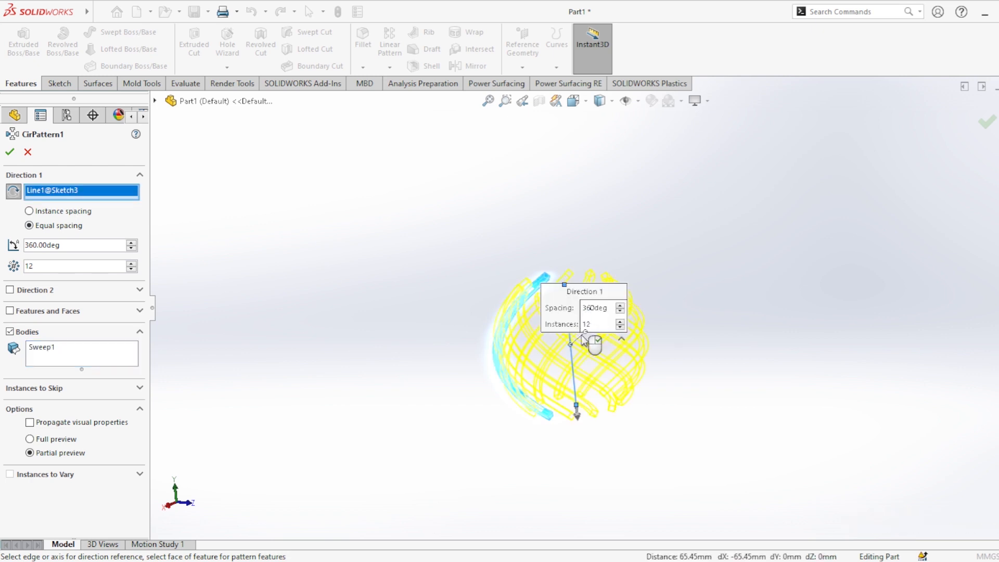
middle_drag(584, 341, 650, 365)
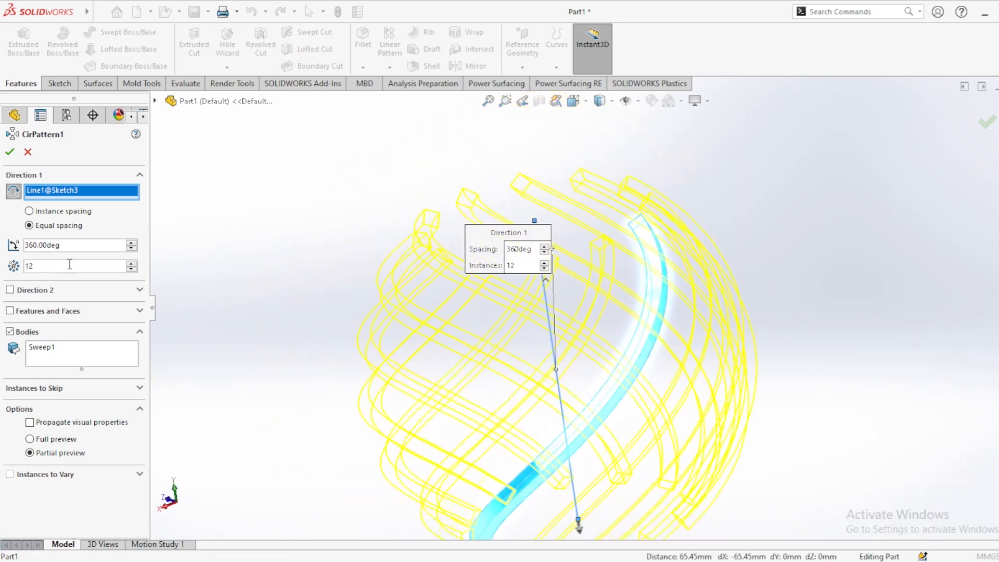
drag(69, 265, 16, 274)
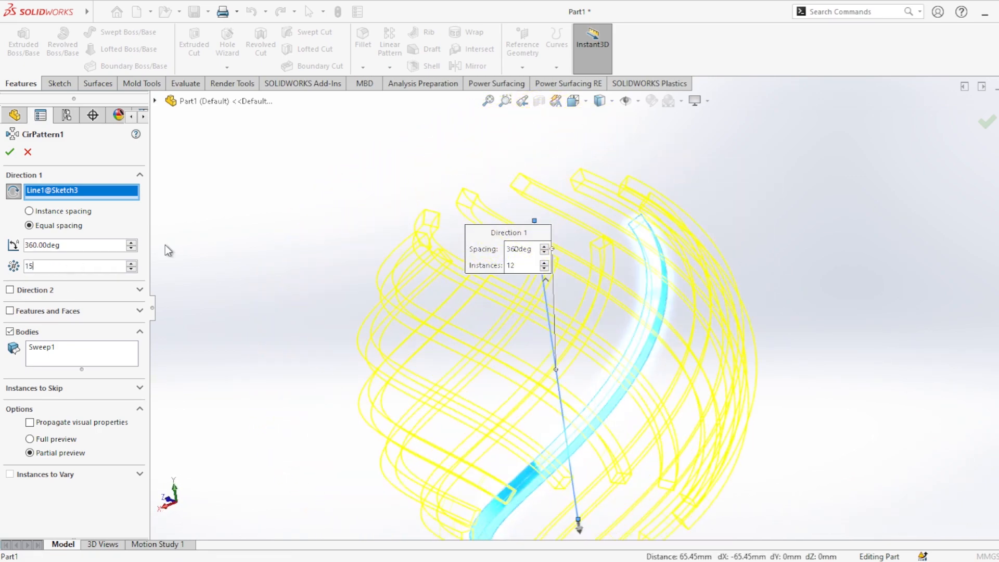
scroll(313, 284, down, 3)
scroll(319, 288, up, 4)
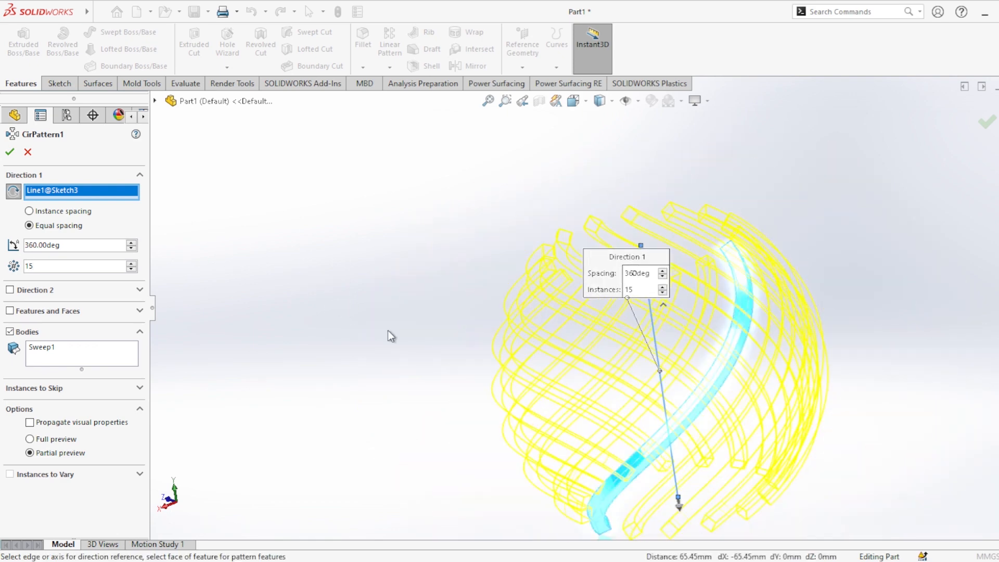
middle_drag(542, 363, 517, 319)
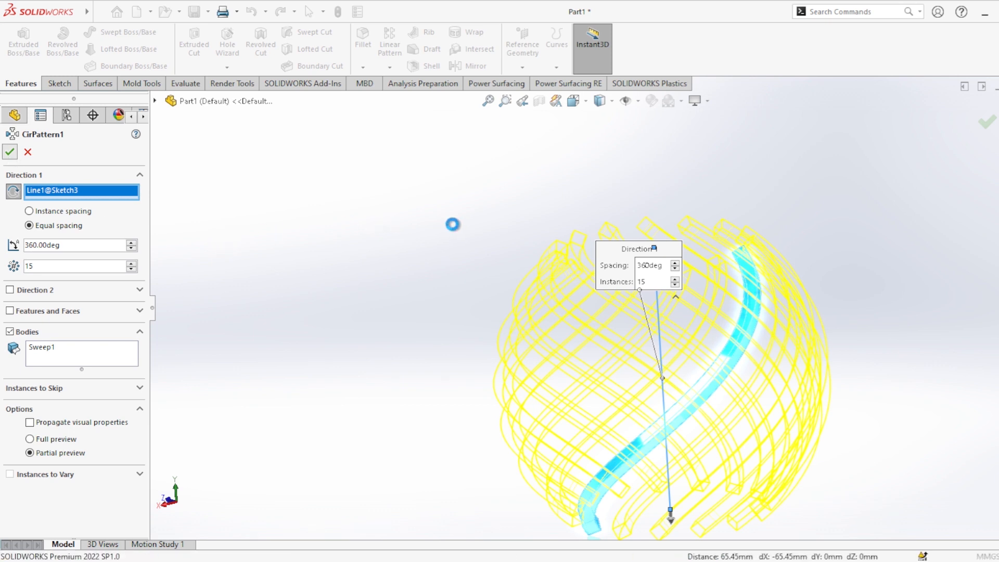
key(Return)
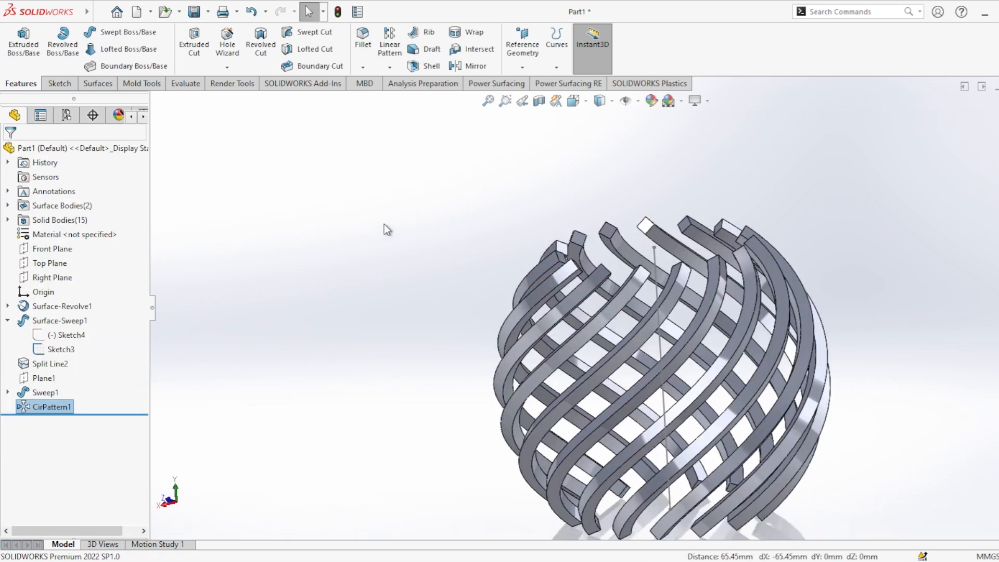
click(360, 224)
Create a reference plane perpendicular to the Sketch3 line and coincident with the line's lower endpoint.
middle_drag(528, 292, 635, 150)
scroll(644, 354, down, 1)
scroll(643, 353, up, 3)
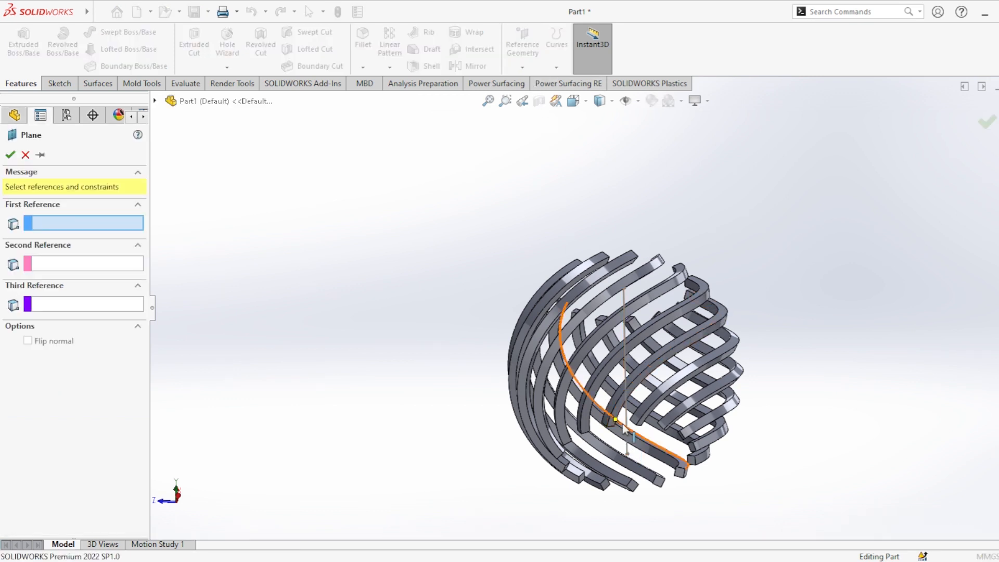
click(627, 454)
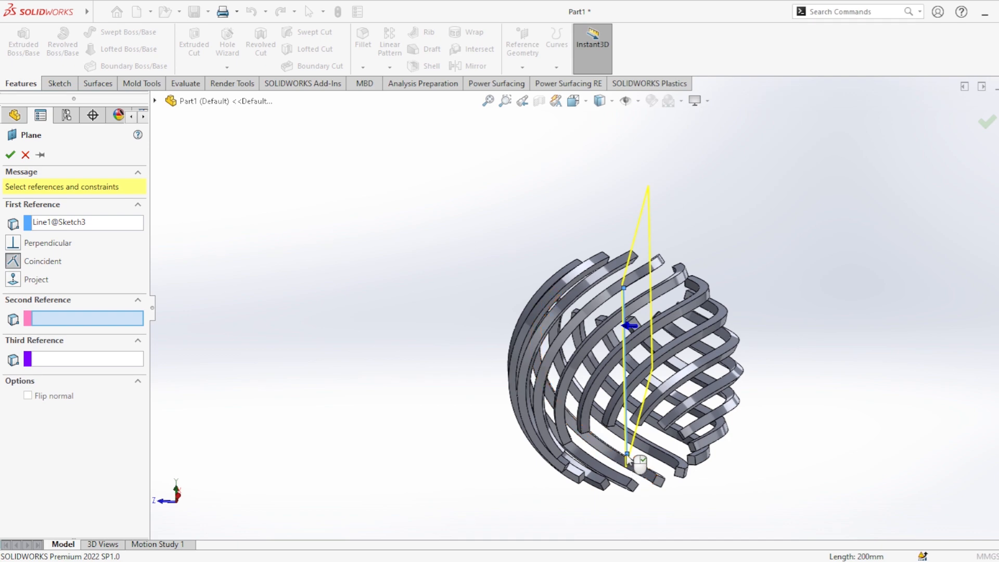
click(627, 455)
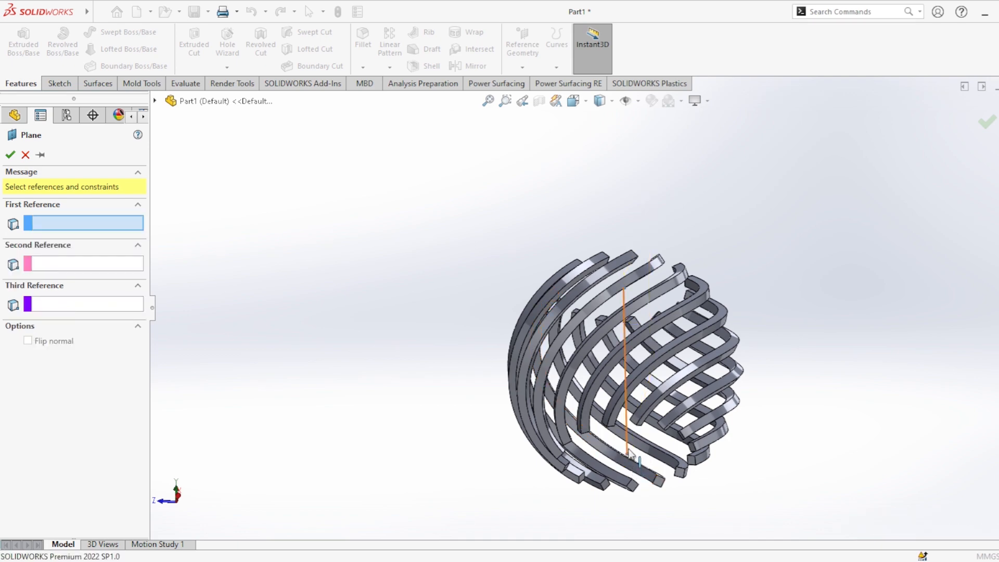
click(629, 448)
scroll(629, 446, down, 10)
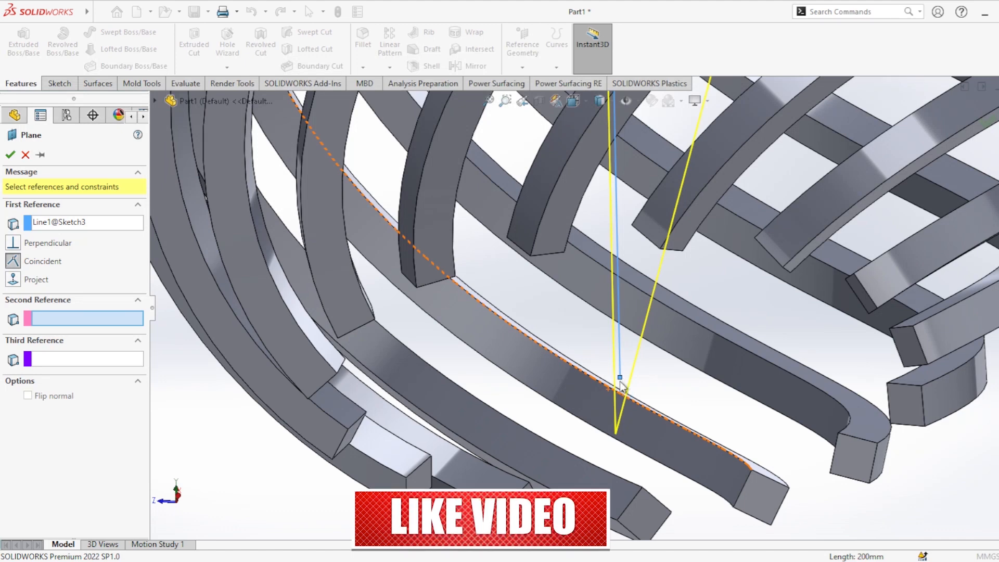
middle_drag(621, 380, 646, 398)
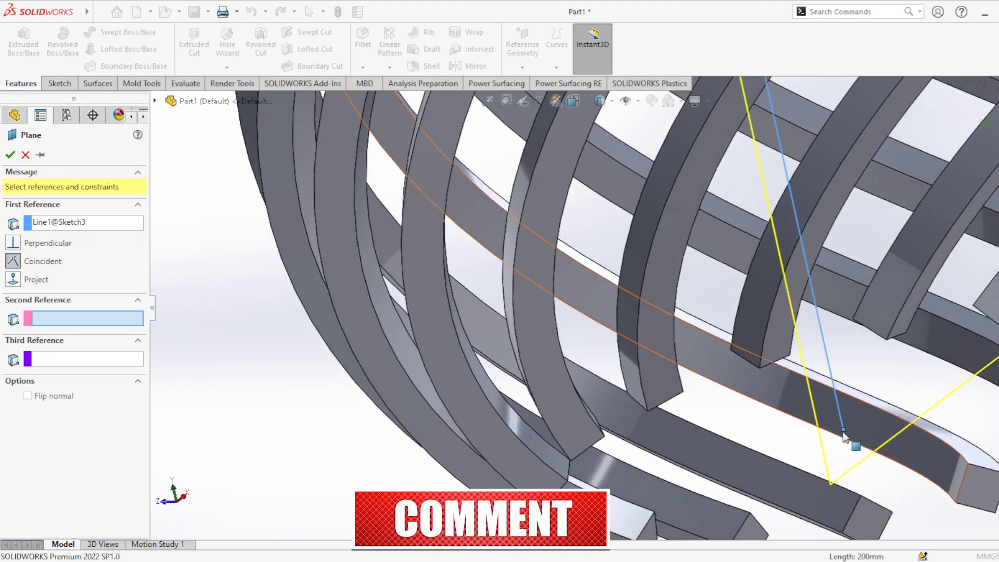
click(843, 430)
scroll(832, 432, down, 5)
scroll(810, 422, up, 15)
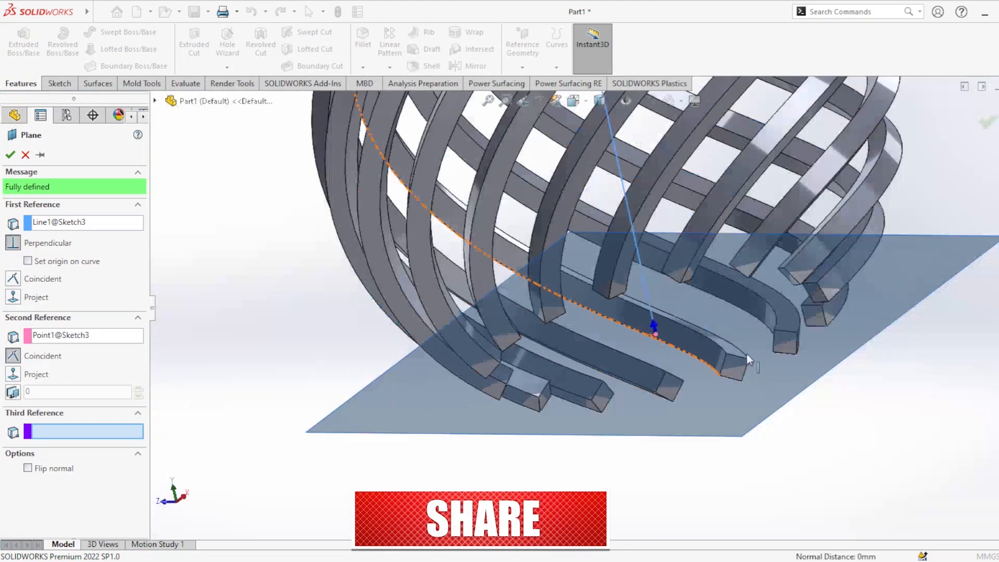
middle_drag(725, 373, 672, 260)
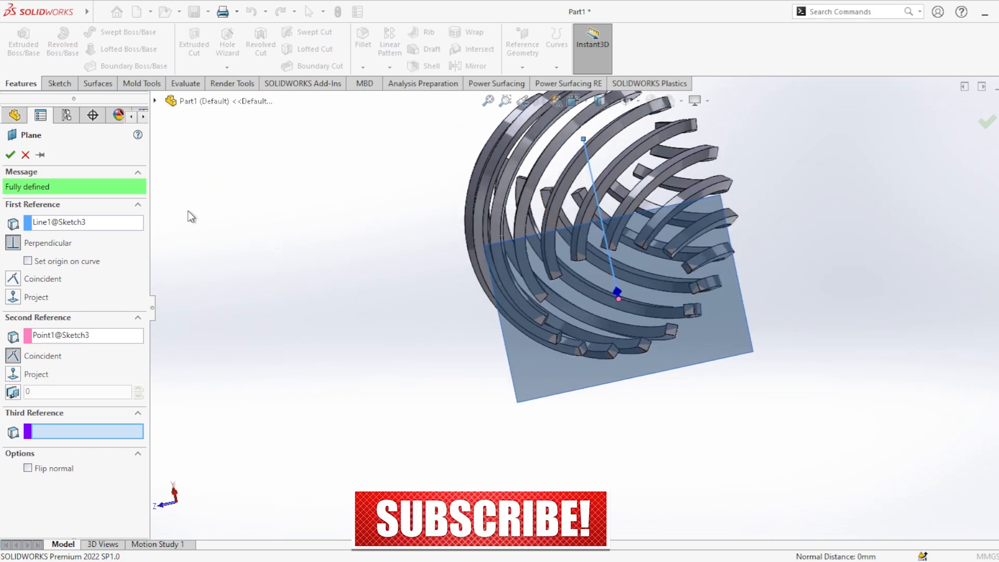
click(15, 154)
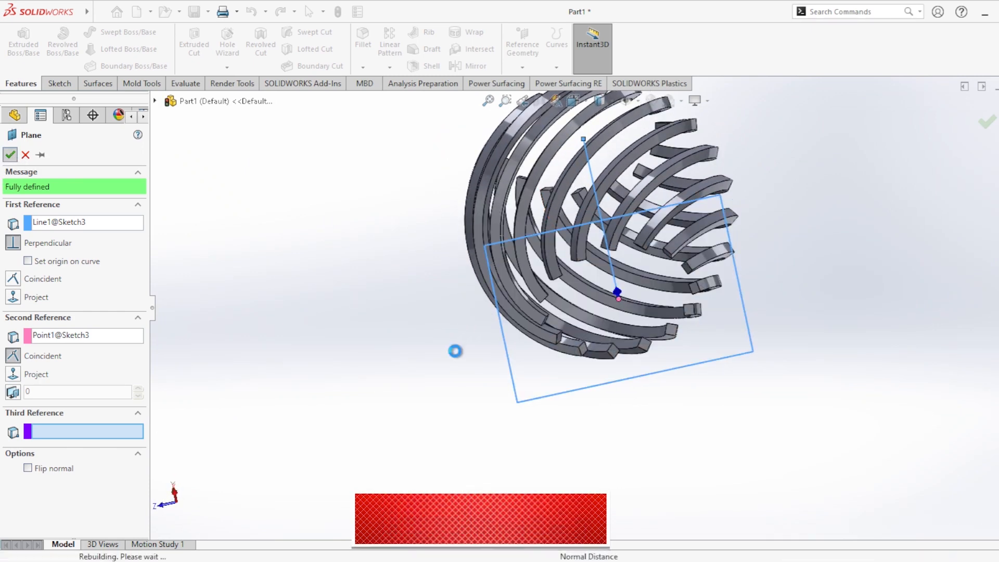
On the new plane, sketch a circle of about 146 mm radius centred on the origin, enclosing all the ribs.
click(544, 374)
click(572, 349)
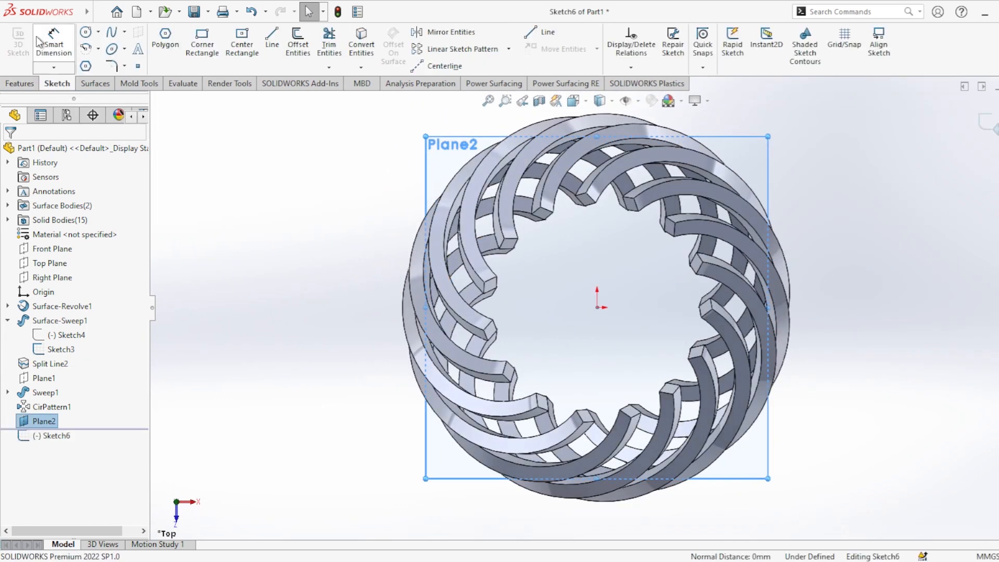
click(21, 83)
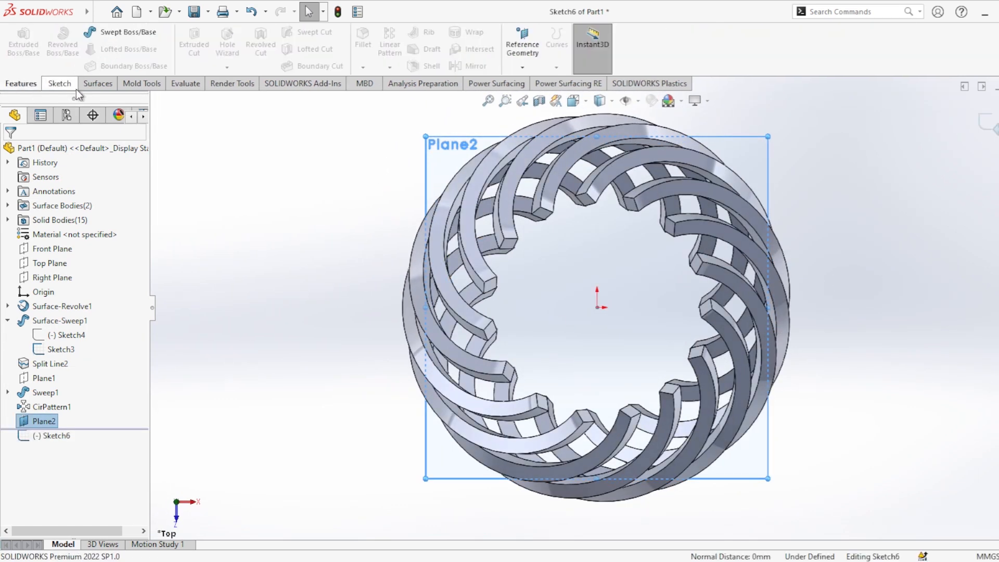
click(63, 84)
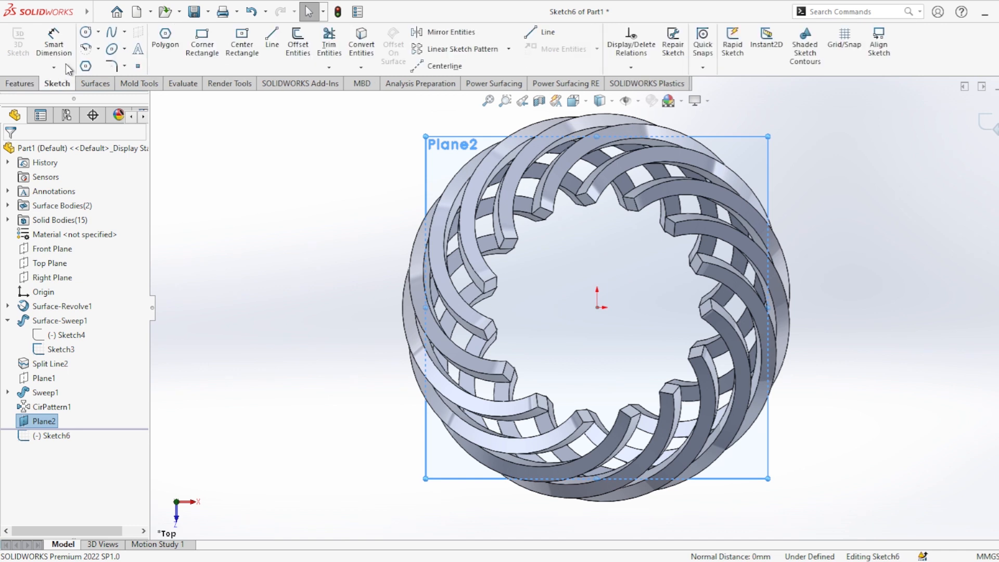
click(86, 33)
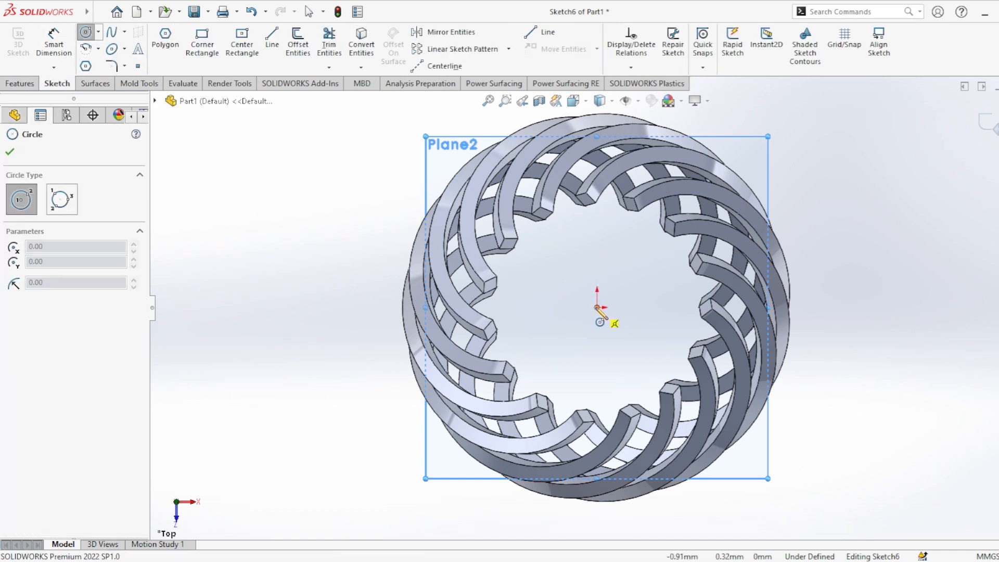
click(597, 307)
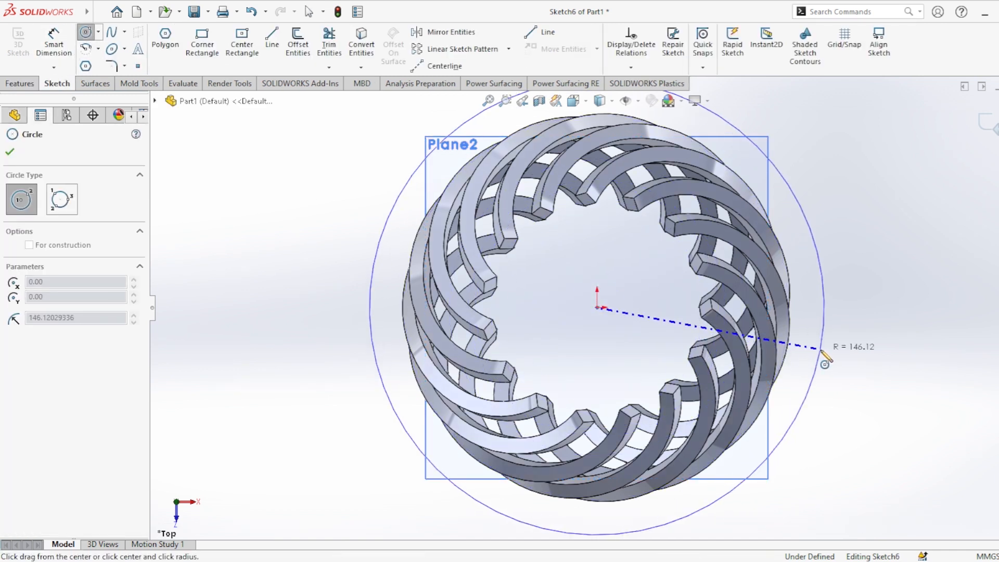
click(821, 358)
click(10, 151)
Extrude-cut the circle as a 10 mm blind cut to trim the lower ends of the ribs.
click(20, 83)
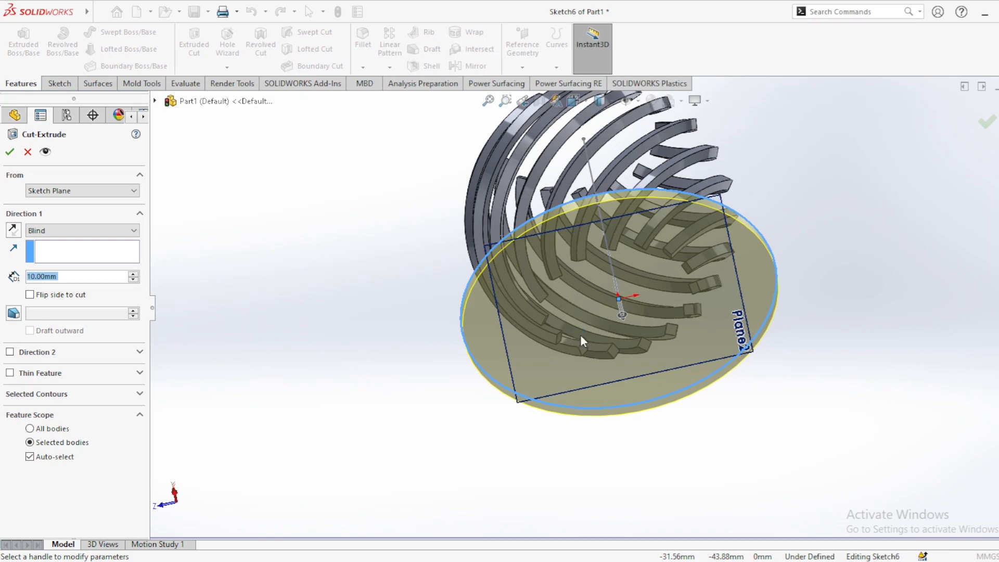
middle_drag(583, 341, 662, 360)
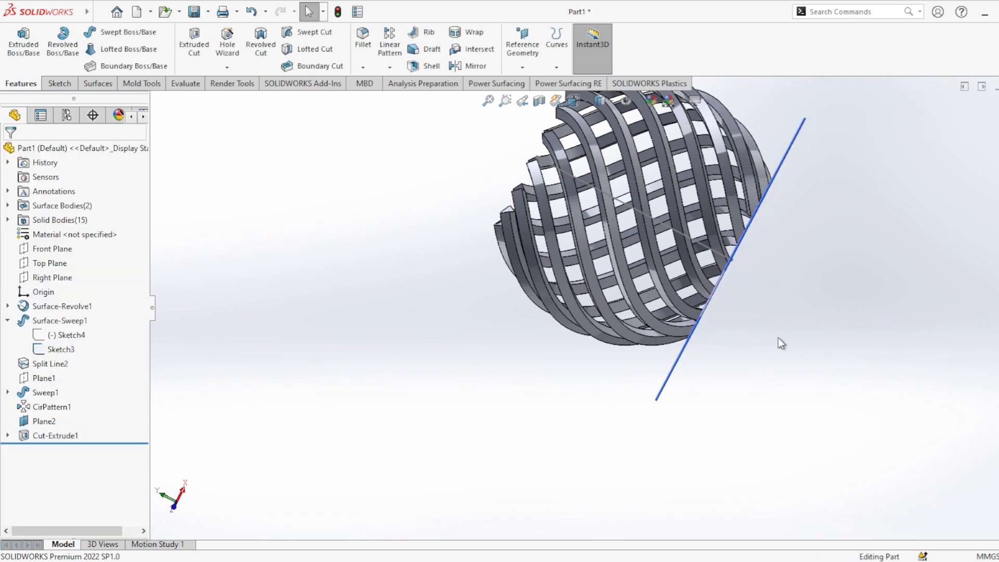
Start a sketch on Plane2 and draw a circle of about 81 mm radius centred on the origin, crossing the rib ends.
middle_drag(793, 351, 763, 330)
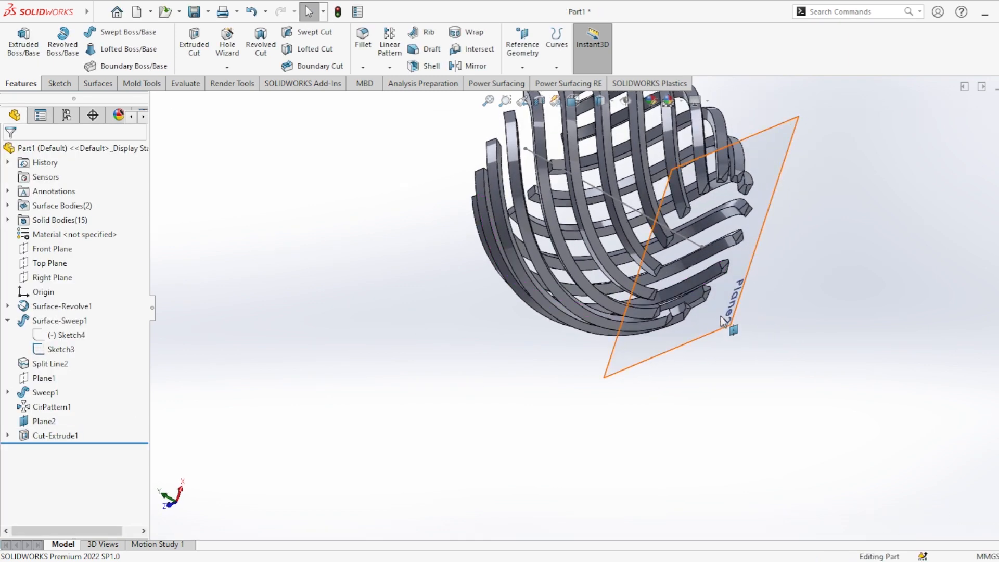
click(736, 312)
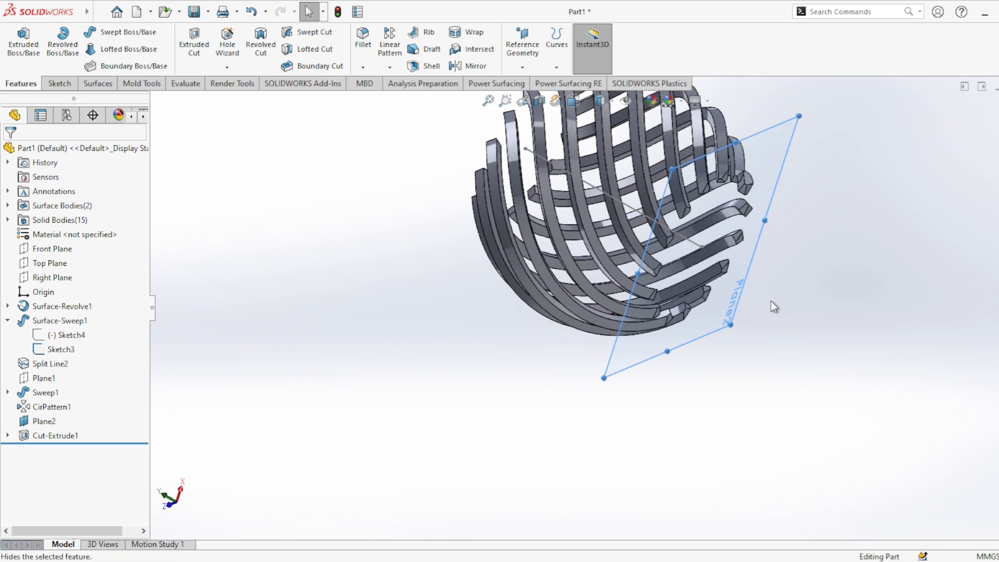
click(647, 414)
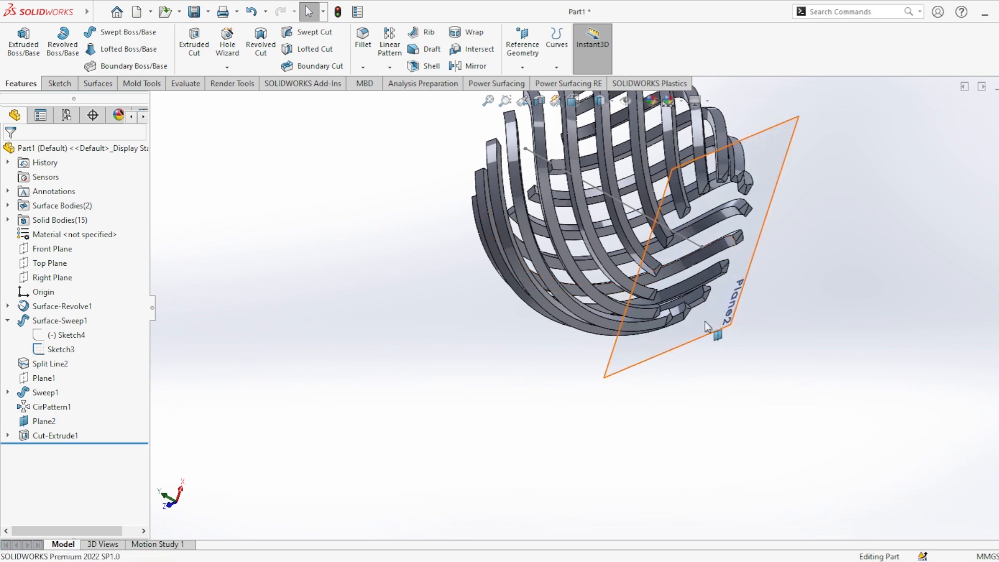
click(733, 297)
click(741, 301)
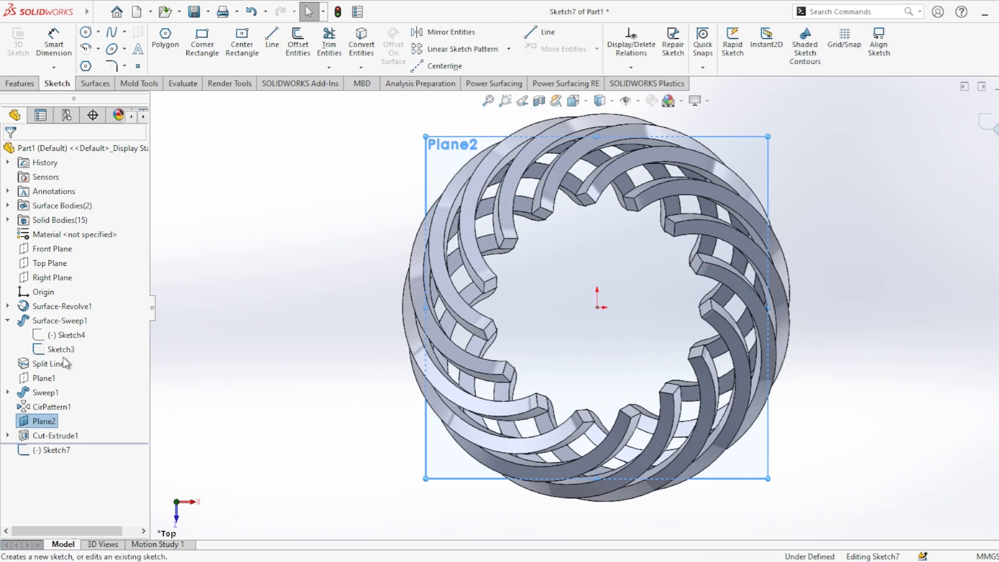
click(119, 359)
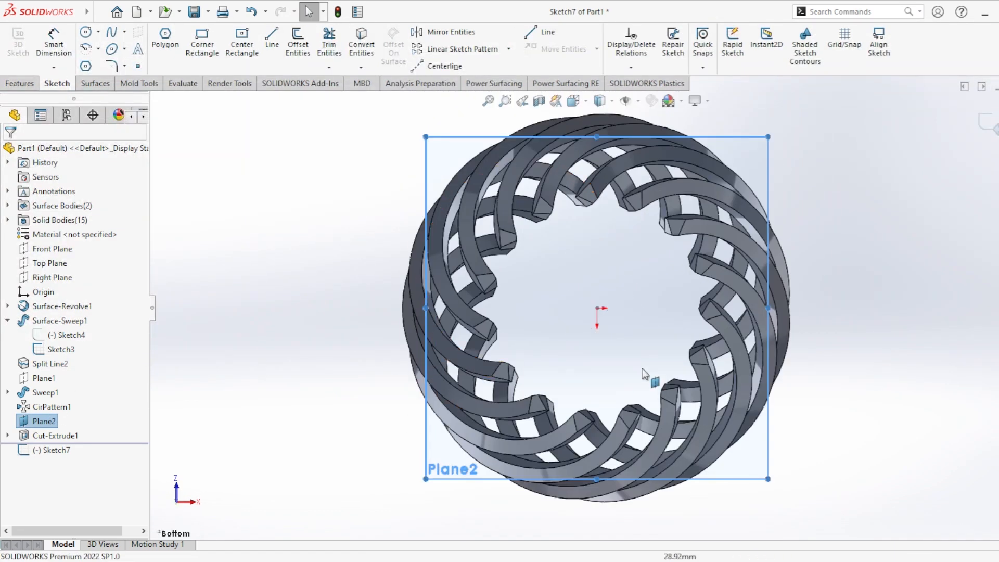
scroll(650, 260, up, 2)
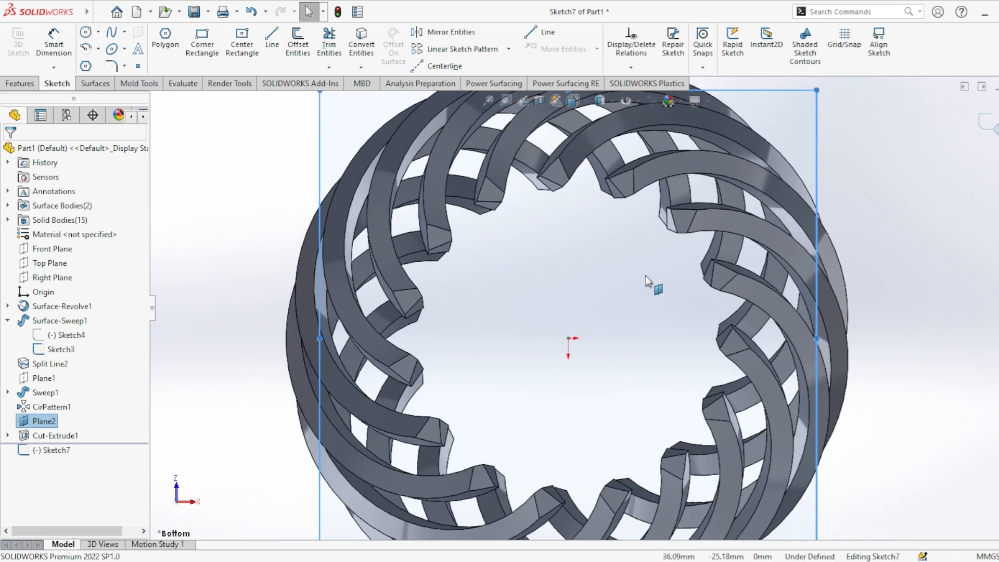
click(86, 34)
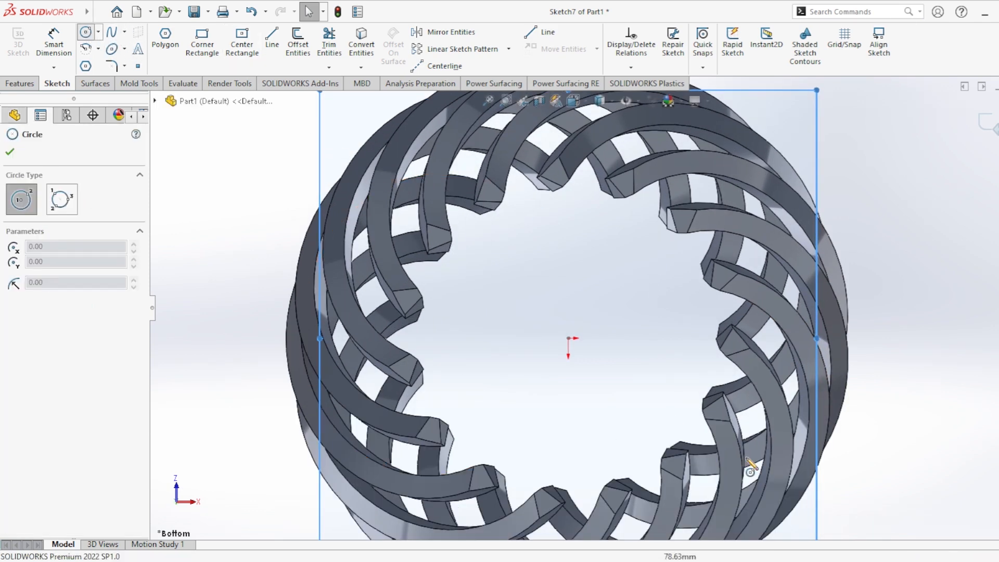
click(569, 338)
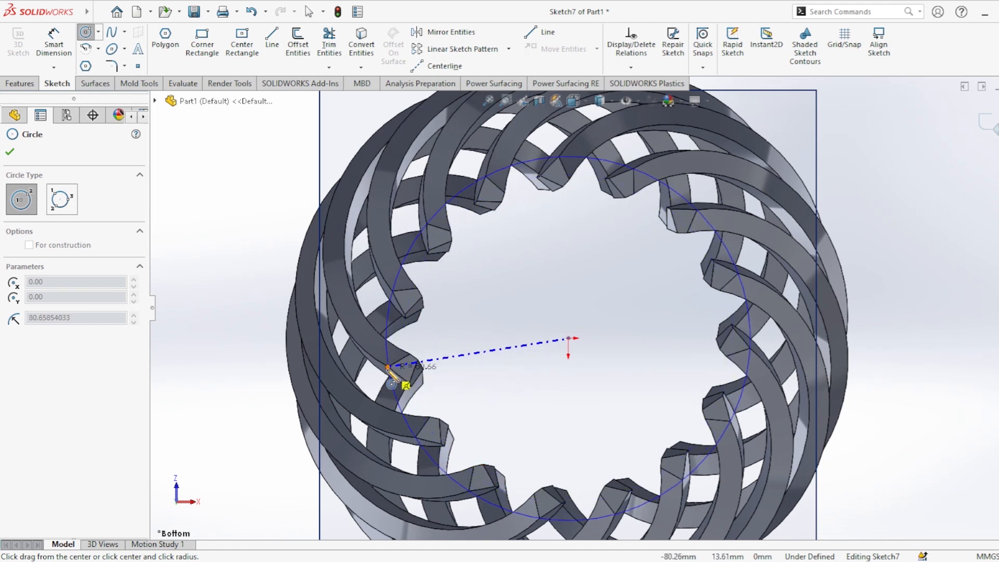
click(387, 368)
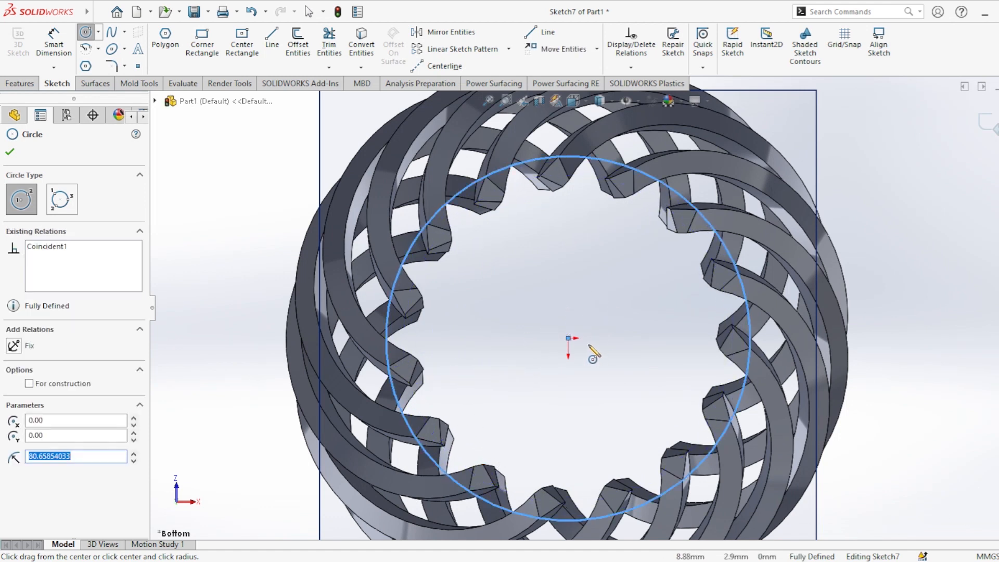
Add a concentric inner circle of about 65 mm radius just inside the rib ends.
click(568, 339)
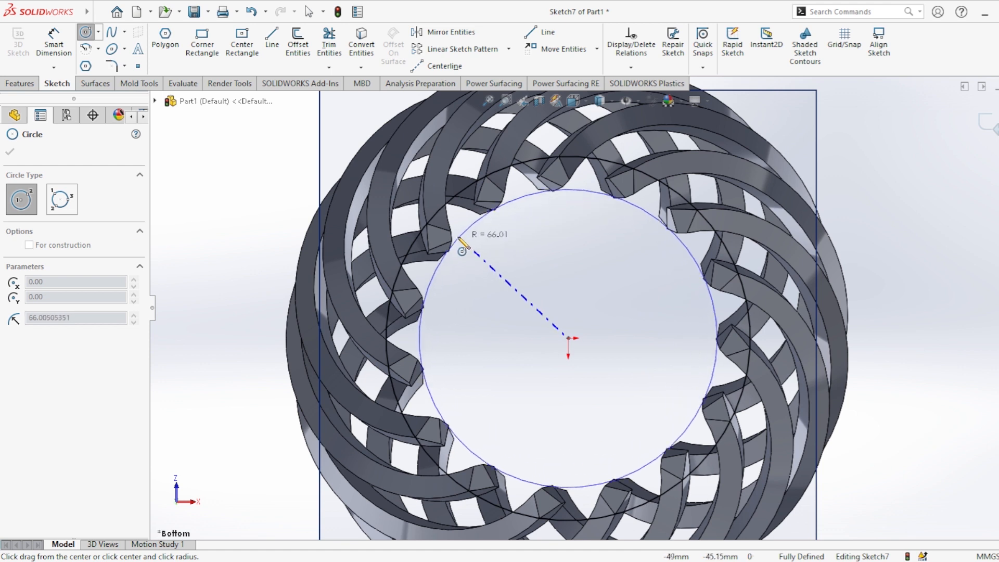
click(505, 206)
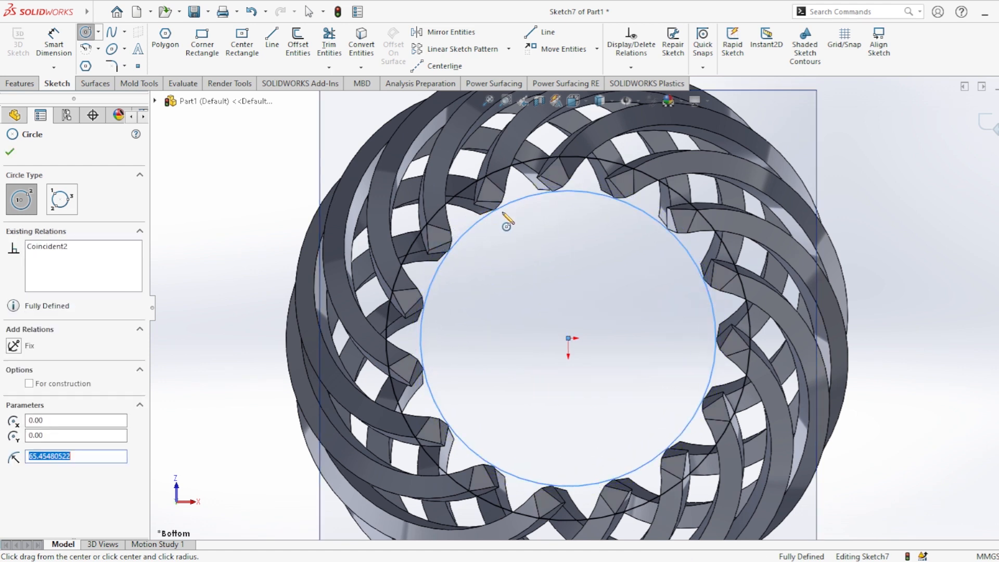
key(Escape)
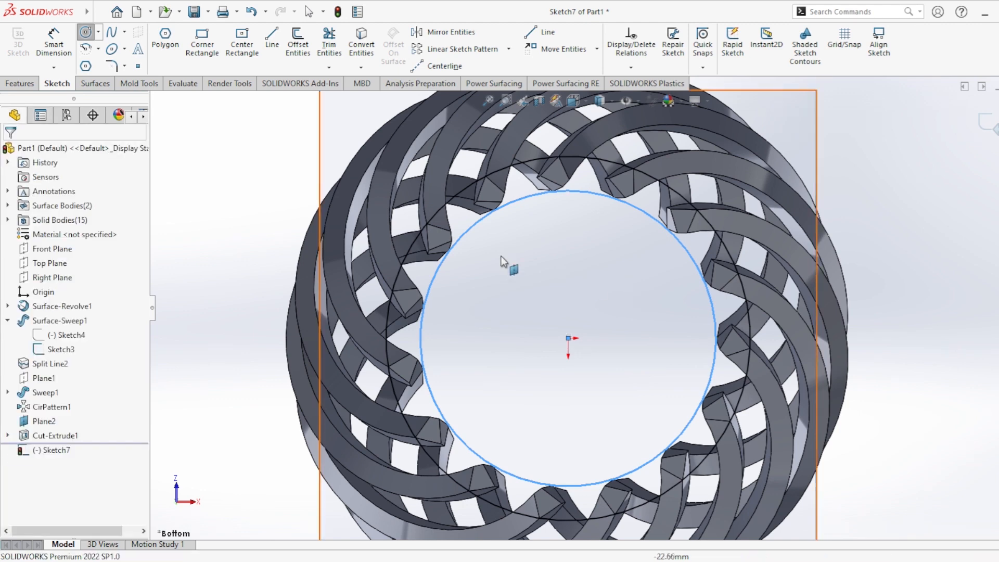
Extrude the ring between the two circles as a blind boss, reversed to point away from the ribs, with a depth of 100 mm.
click(21, 84)
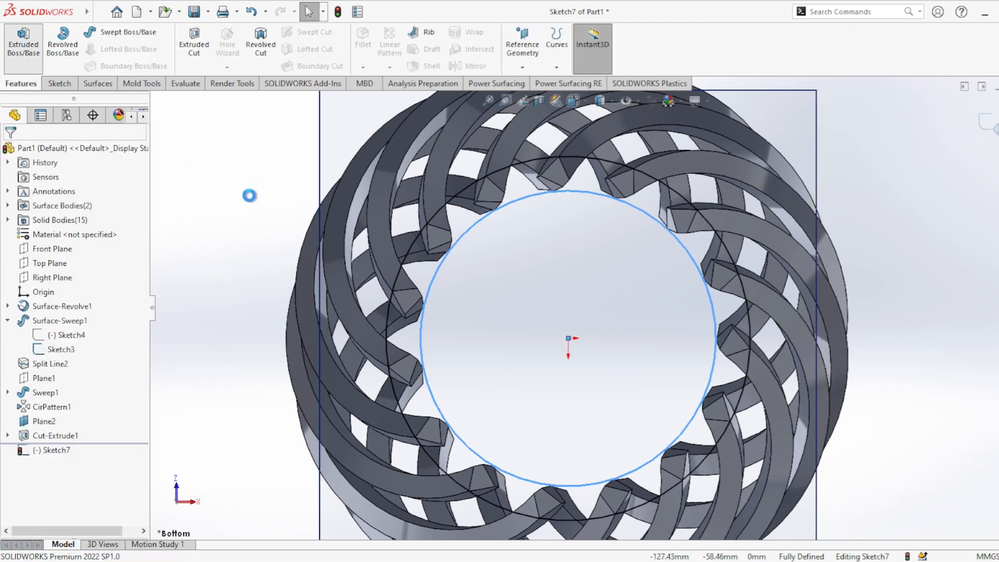
middle_drag(546, 334, 562, 339)
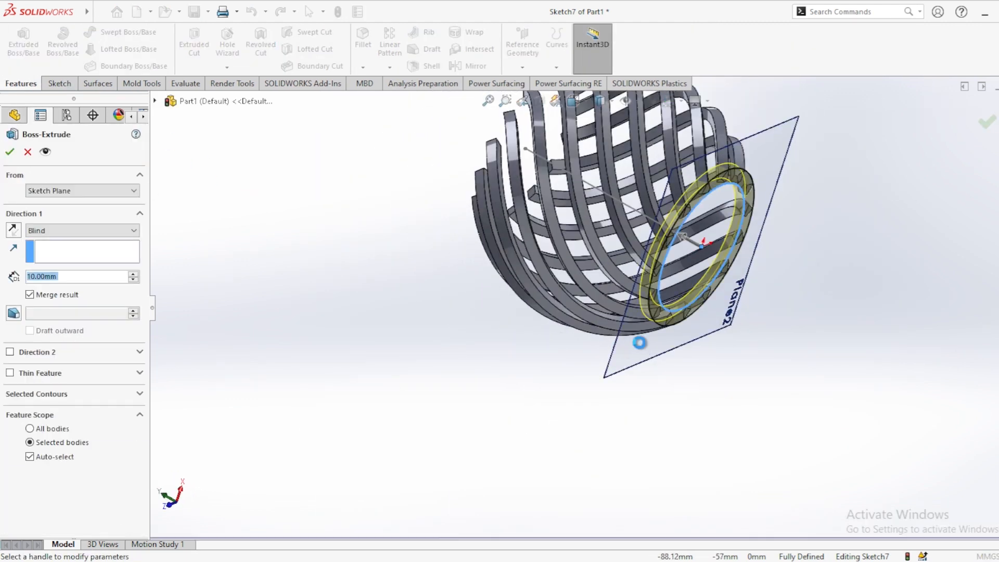
click(13, 230)
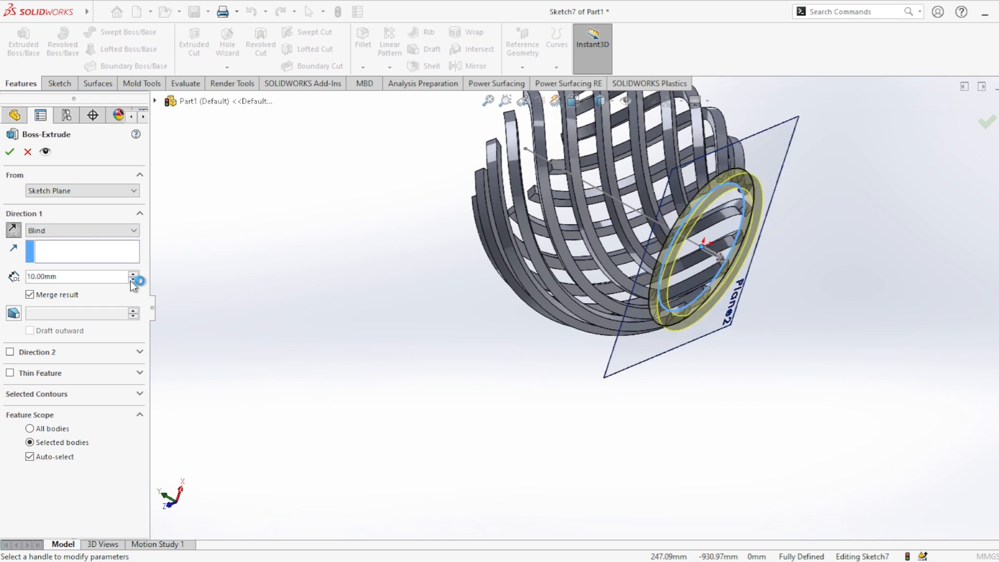
click(90, 274)
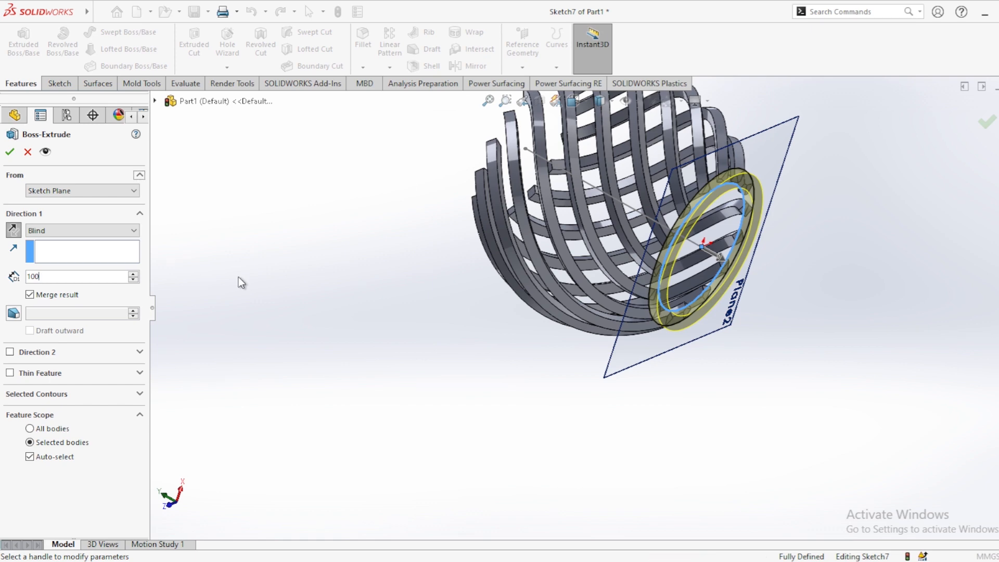
text(100)
key(Return)
mouse_move(402, 292)
middle_down()
mouse_move(442, 323)
mouse_move(407, 302)
middle_up()
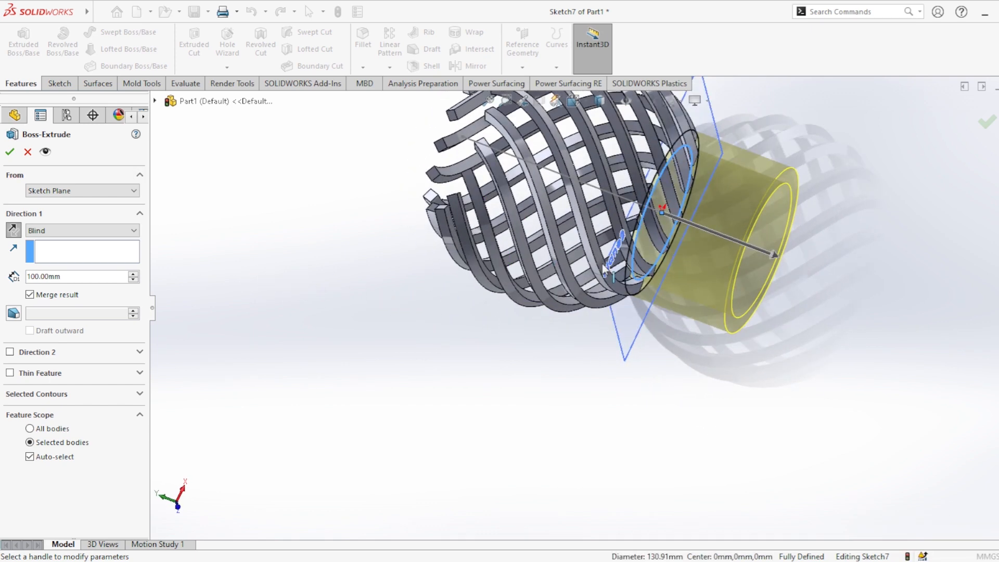
Enable a second blind direction of 10 mm towards the ribs and finish the merged collar extrusion.
scroll(602, 267, down, 3)
scroll(632, 271, up, 8)
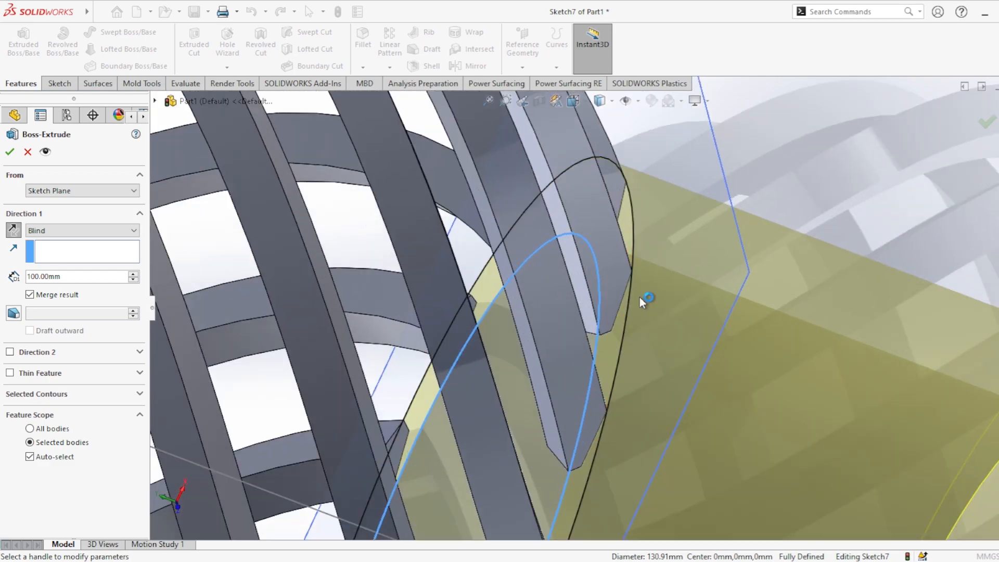
middle_drag(639, 298, 598, 189)
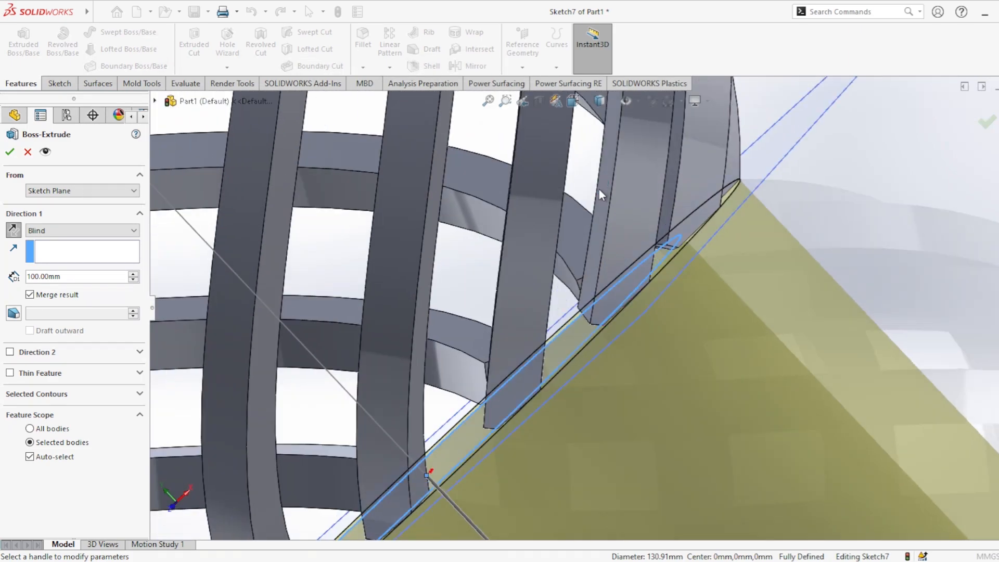
middle_drag(613, 230, 579, 338)
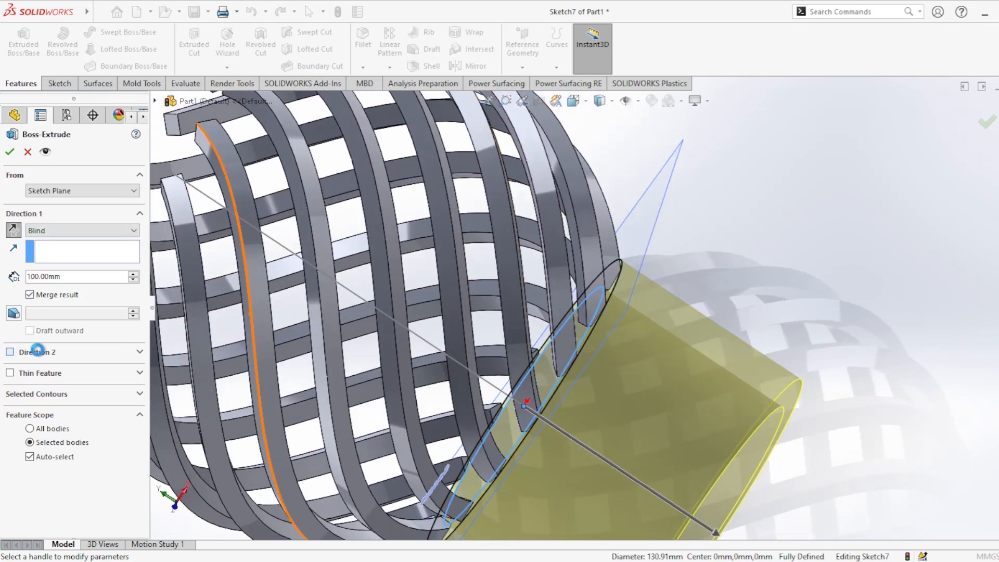
click(38, 353)
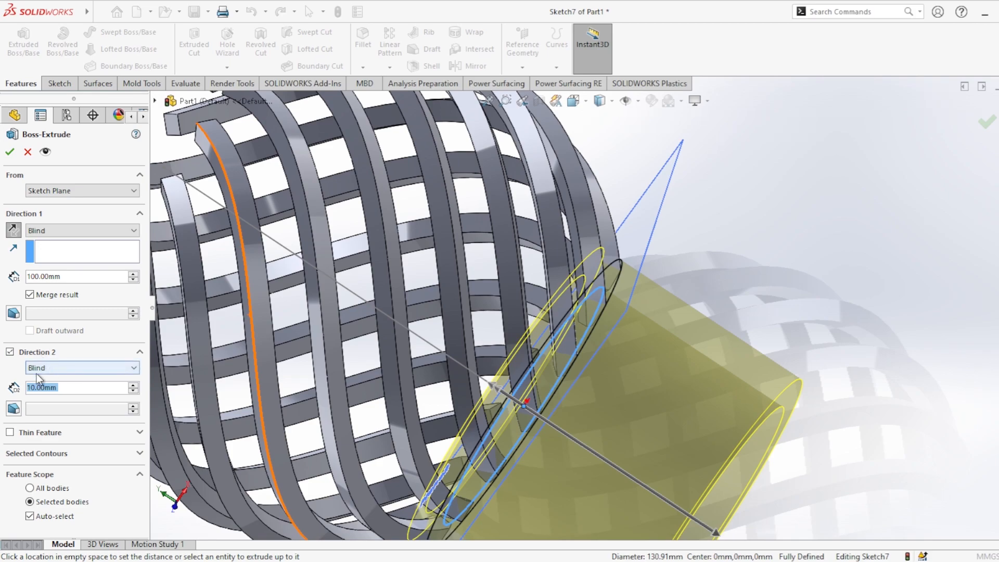
scroll(576, 402, up, 2)
scroll(576, 401, down, 2)
middle_drag(577, 403, 510, 427)
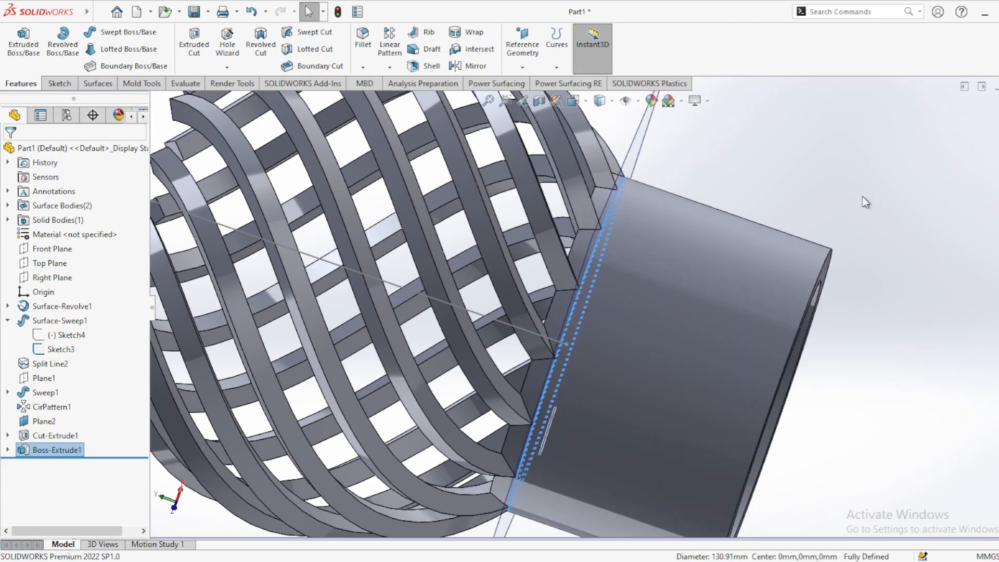
click(863, 196)
Hide the reference plane between the collar and the ribs.
scroll(784, 299, down, 3)
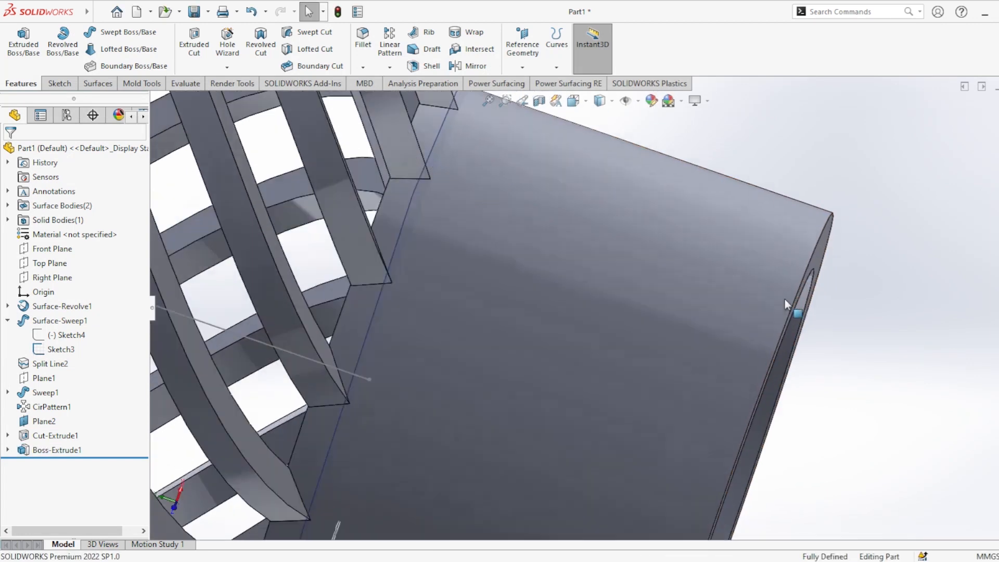
scroll(785, 299, up, 6)
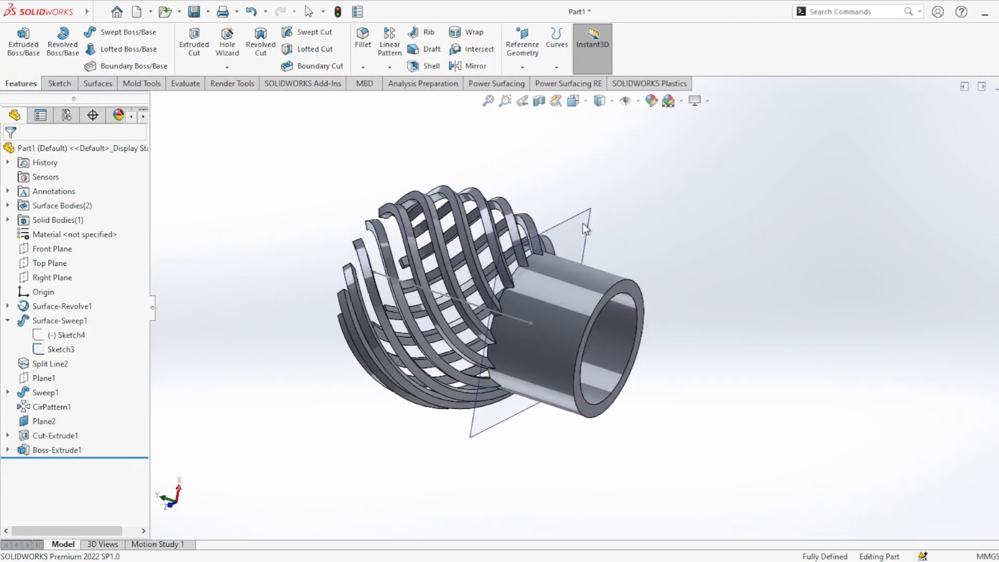
click(583, 224)
click(626, 207)
middle_drag(641, 239, 677, 281)
scroll(363, 289, up, 4)
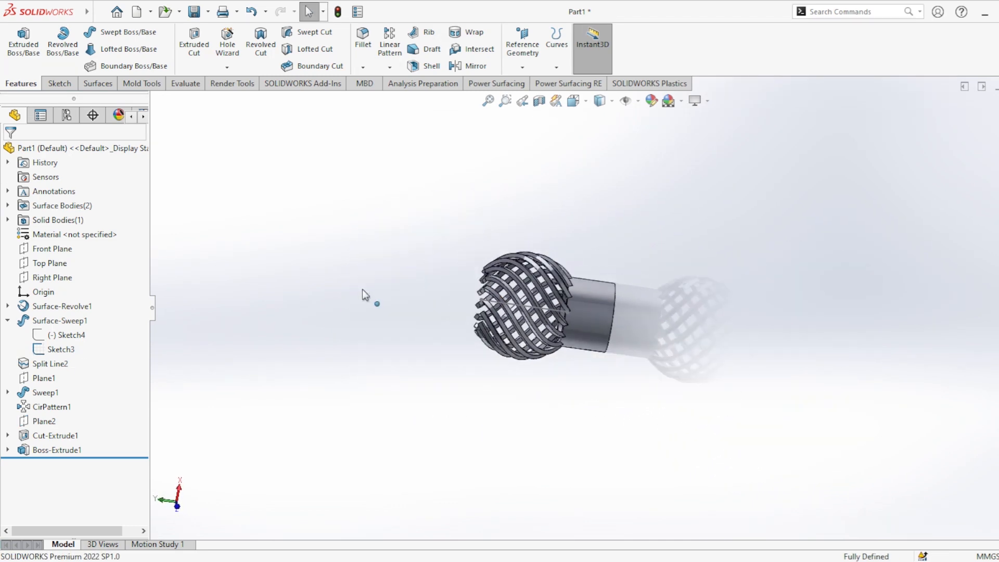
scroll(362, 289, down, 3)
scroll(623, 318, down, 1)
scroll(619, 320, up, 2)
scroll(620, 323, up, 3)
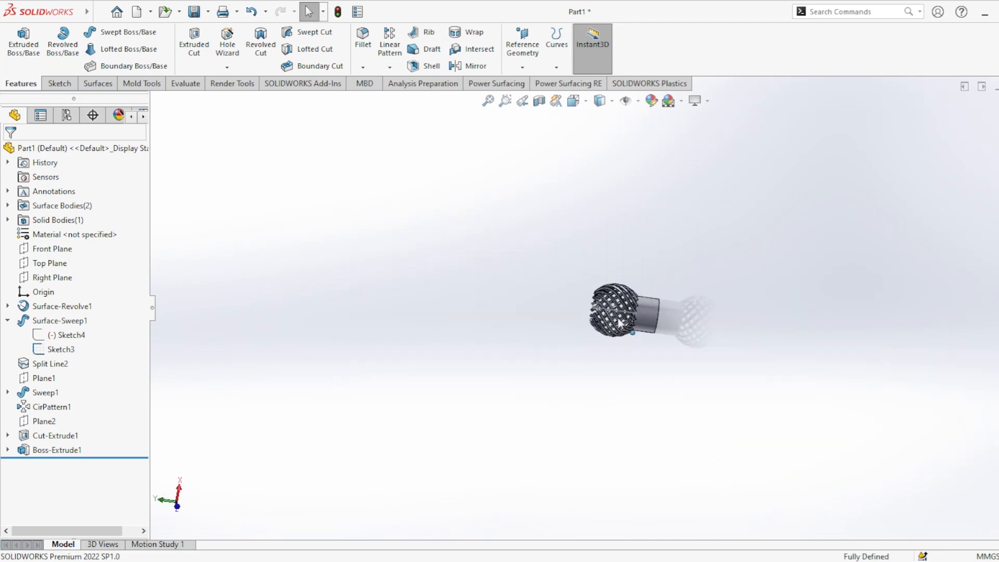
scroll(606, 315, down, 6)
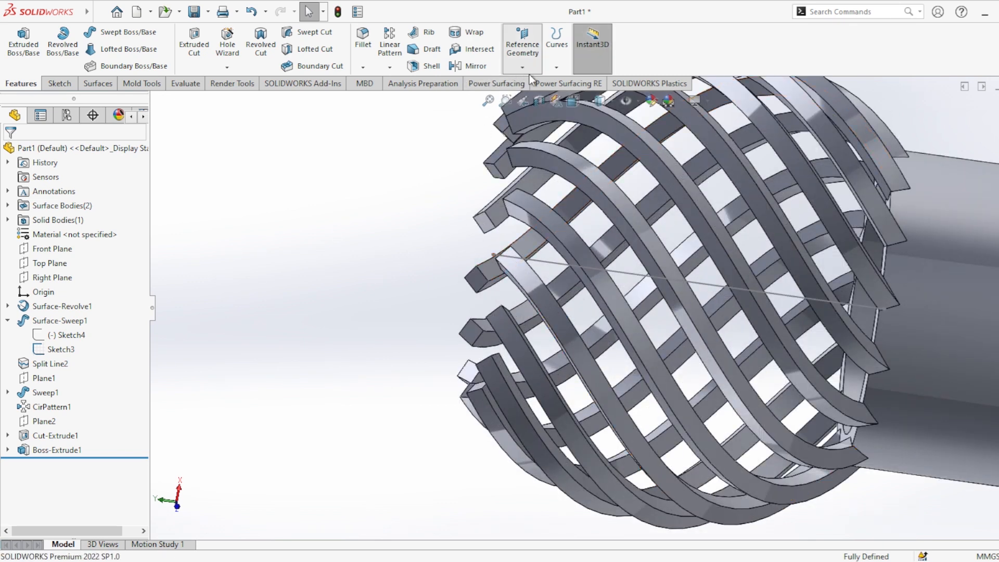
middle_drag(860, 306, 890, 342)
click(881, 308)
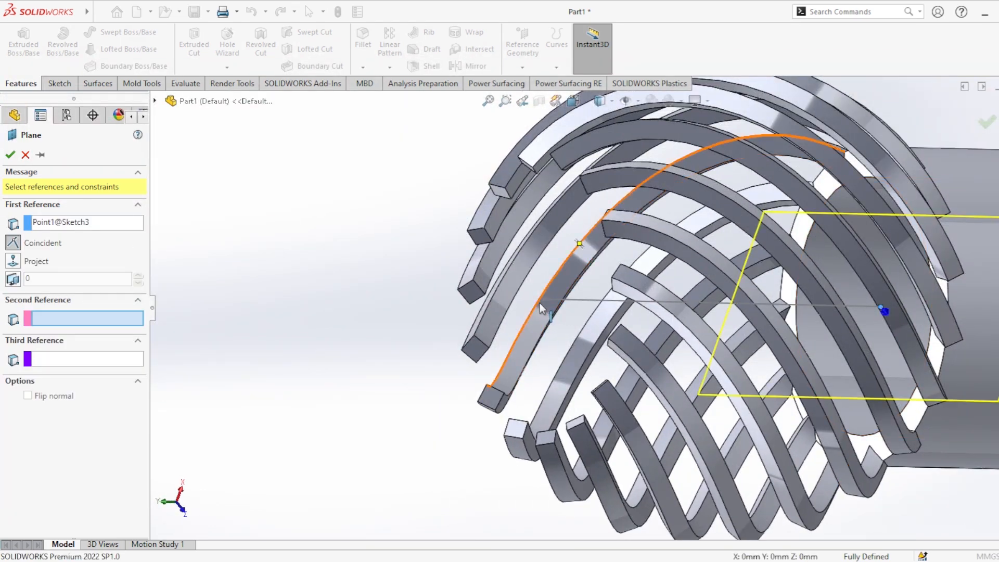
middle_drag(548, 333, 508, 283)
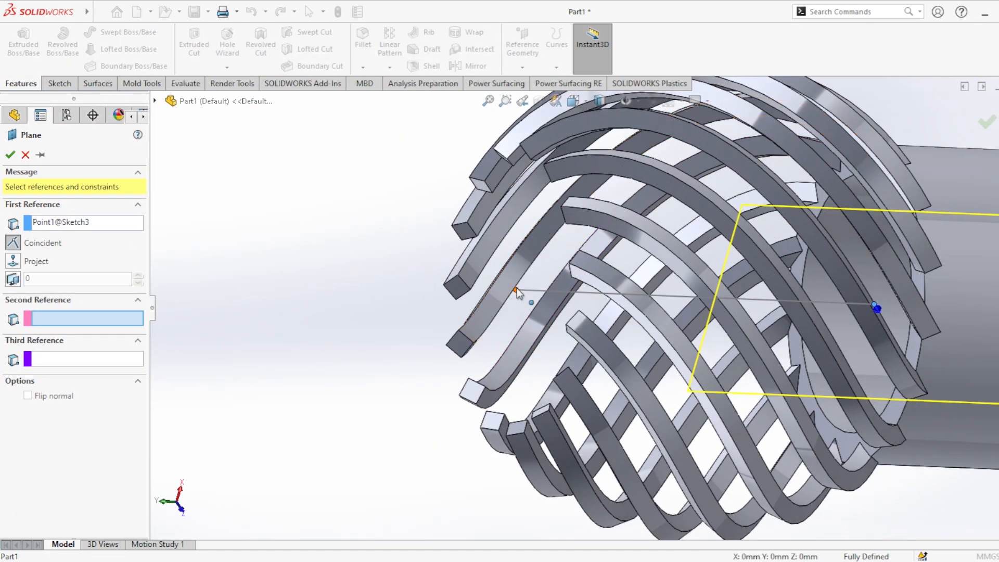
click(536, 296)
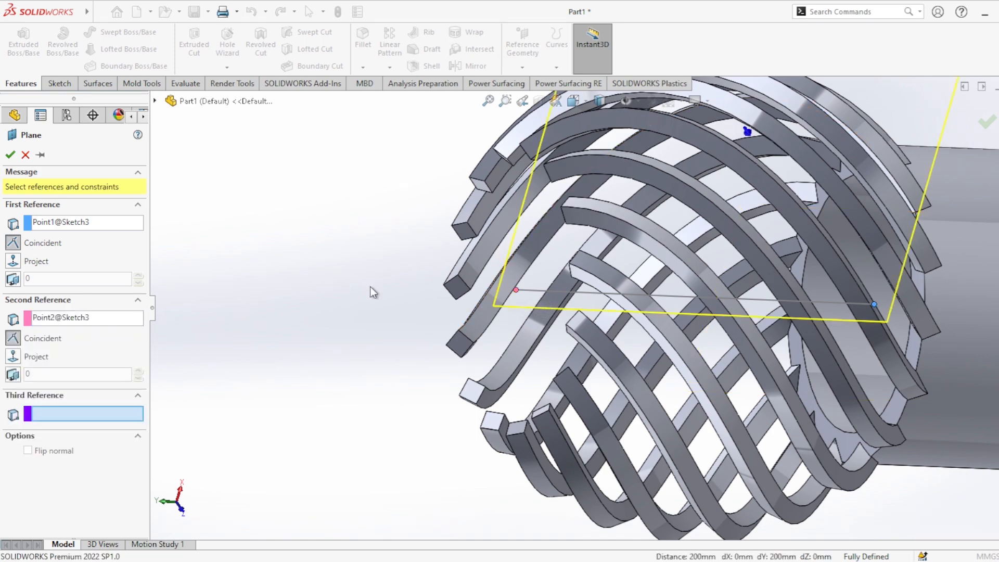
click(25, 155)
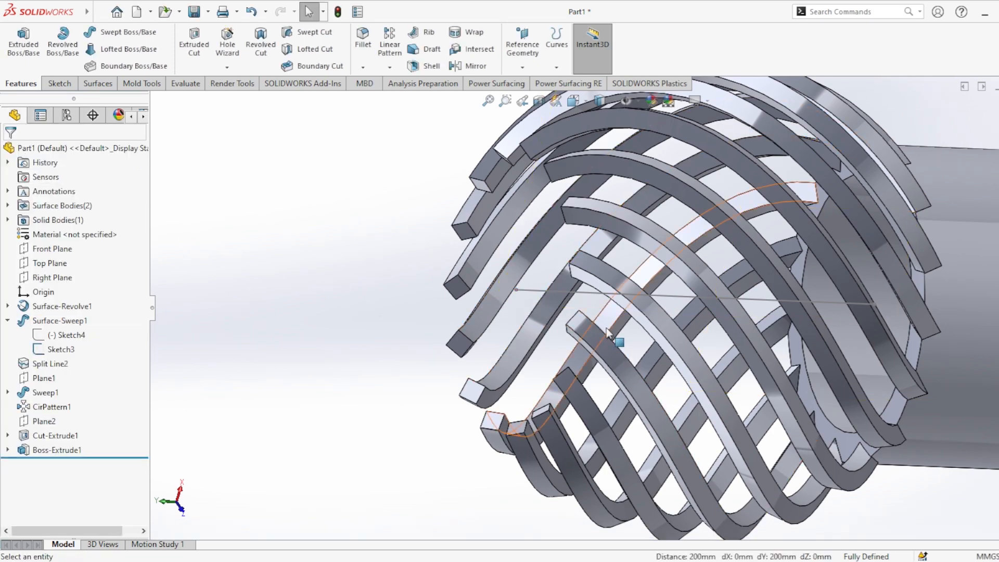
Create a reference plane perpendicular to the cage's axis line and coincident with its endpoint at the open rib end.
mouse_move(513, 292)
middle_down()
mouse_move(539, 296)
mouse_move(510, 296)
middle_up()
scroll(520, 398, up, 5)
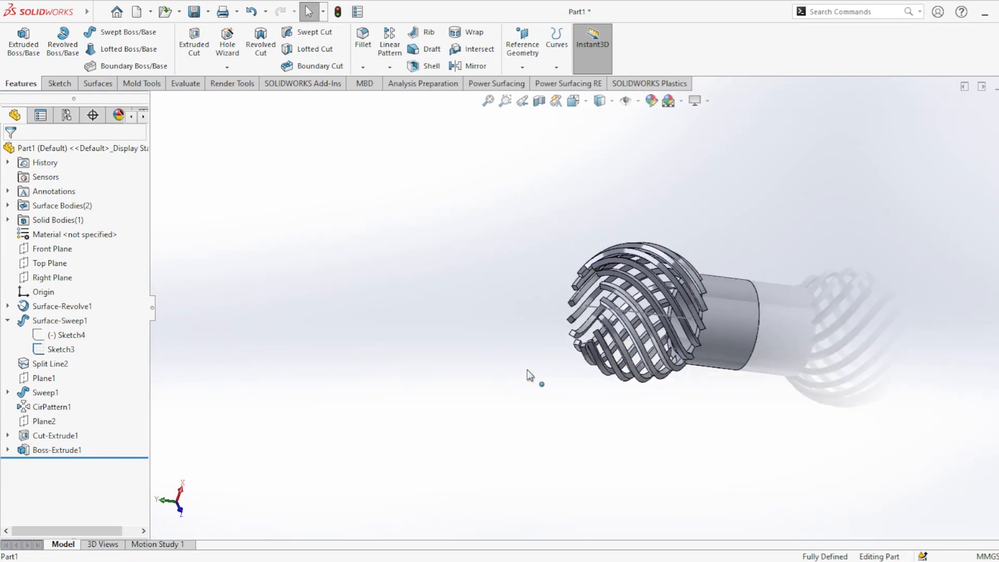
middle_drag(702, 326, 656, 316)
scroll(621, 304, down, 5)
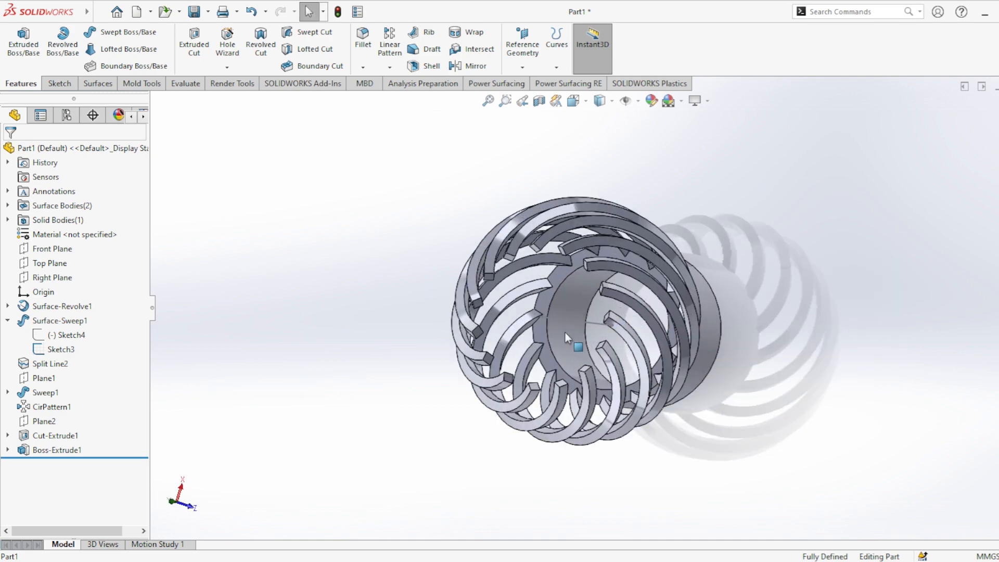
middle_drag(564, 332, 499, 416)
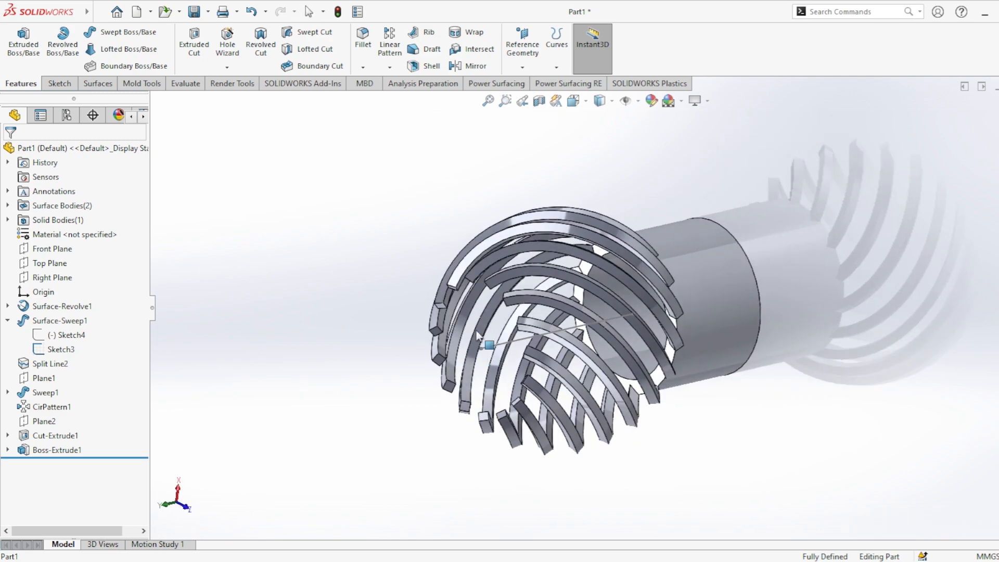
click(521, 67)
click(540, 78)
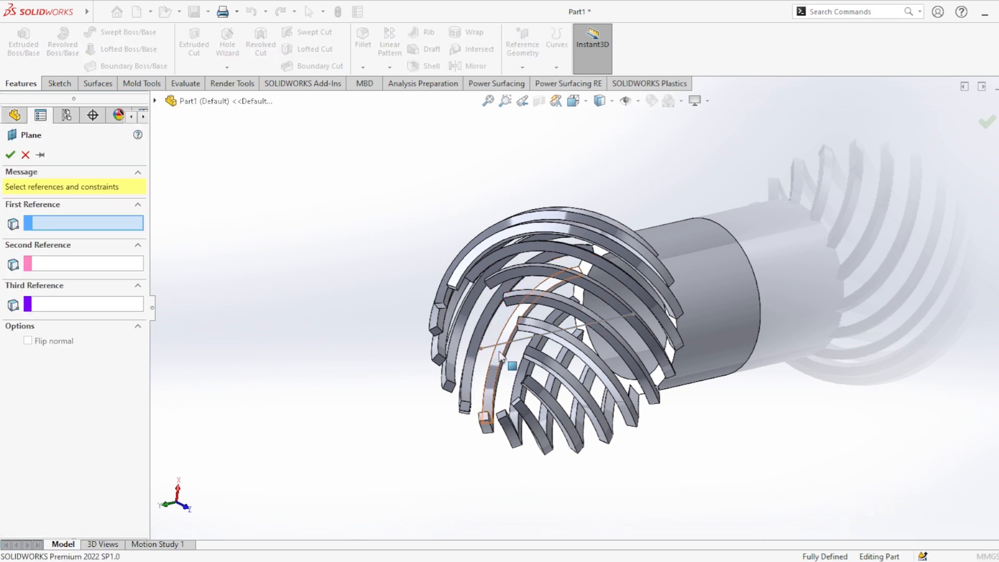
click(492, 349)
click(481, 349)
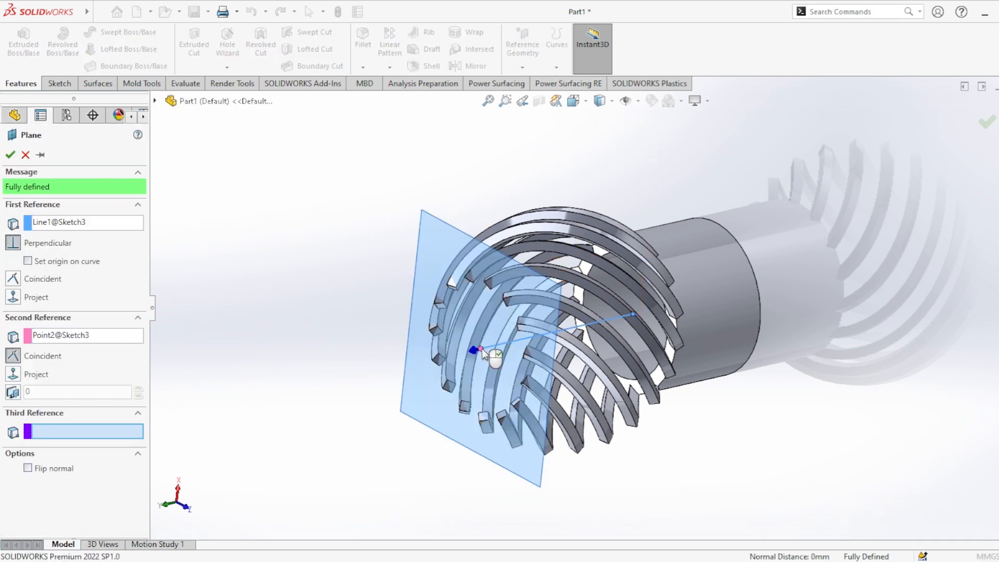
click(11, 156)
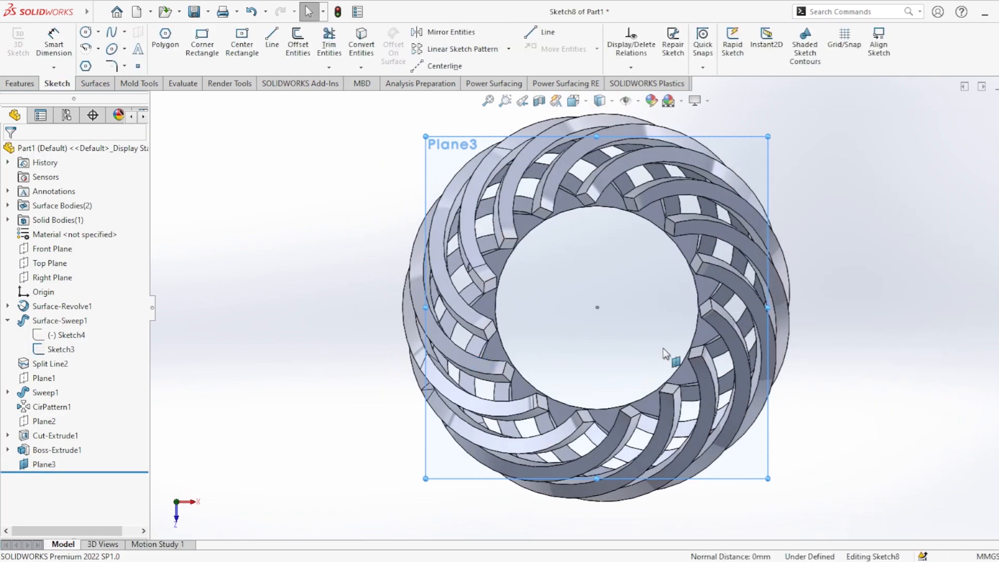
In a sketch on the new plane at the open rib end, convert the existing collar's inner circular edge.
click(867, 245)
click(528, 237)
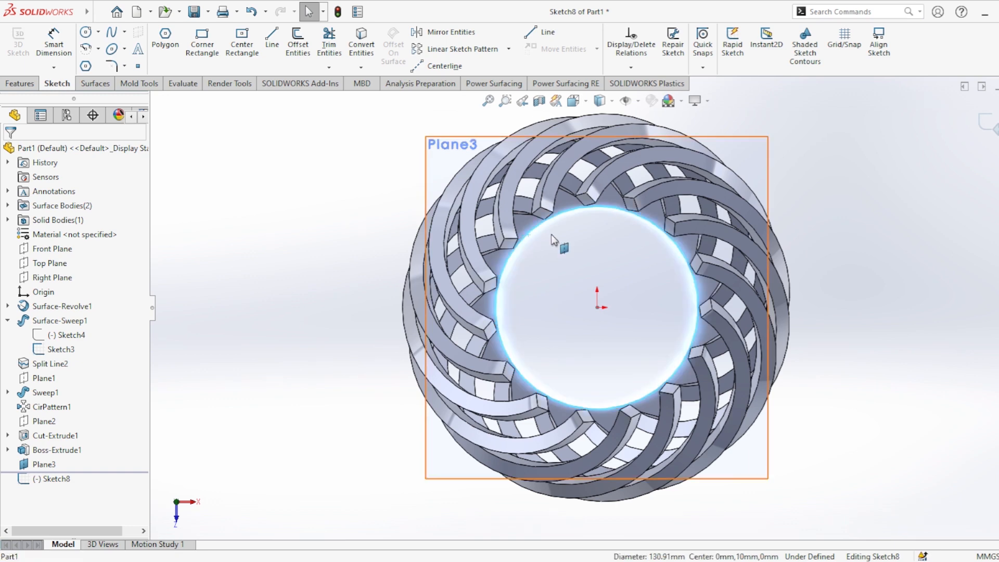
click(365, 41)
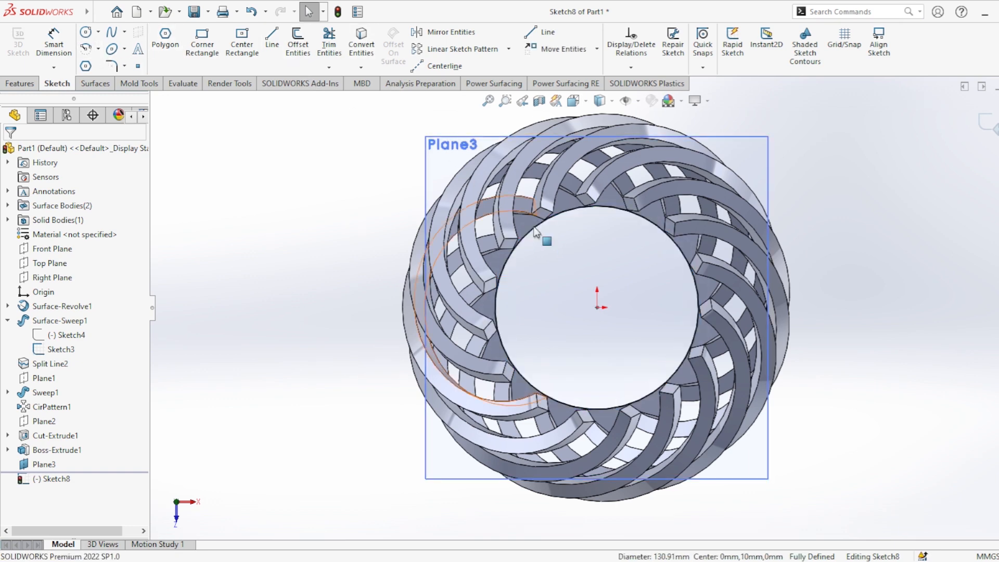
middle_drag(542, 235, 562, 228)
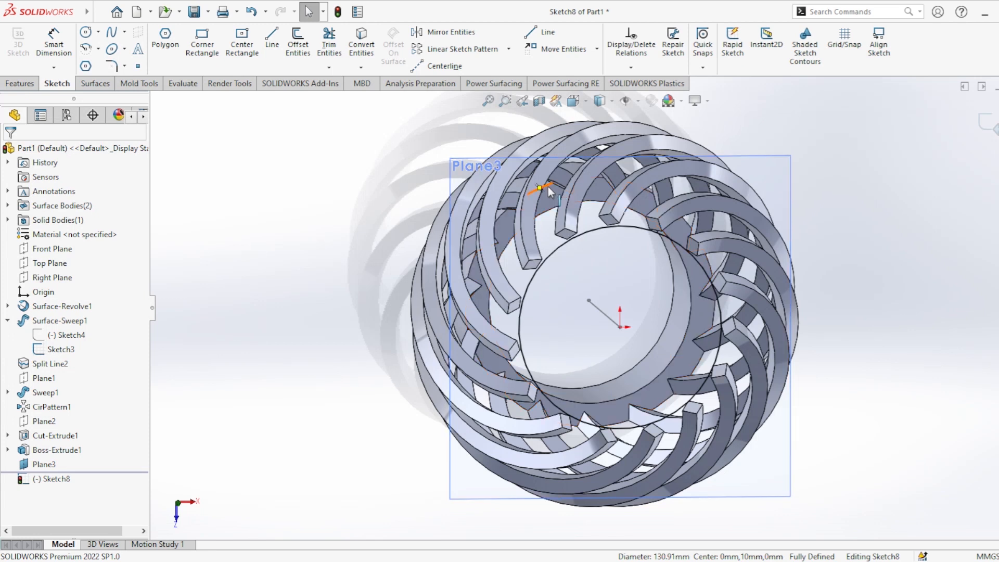
click(87, 32)
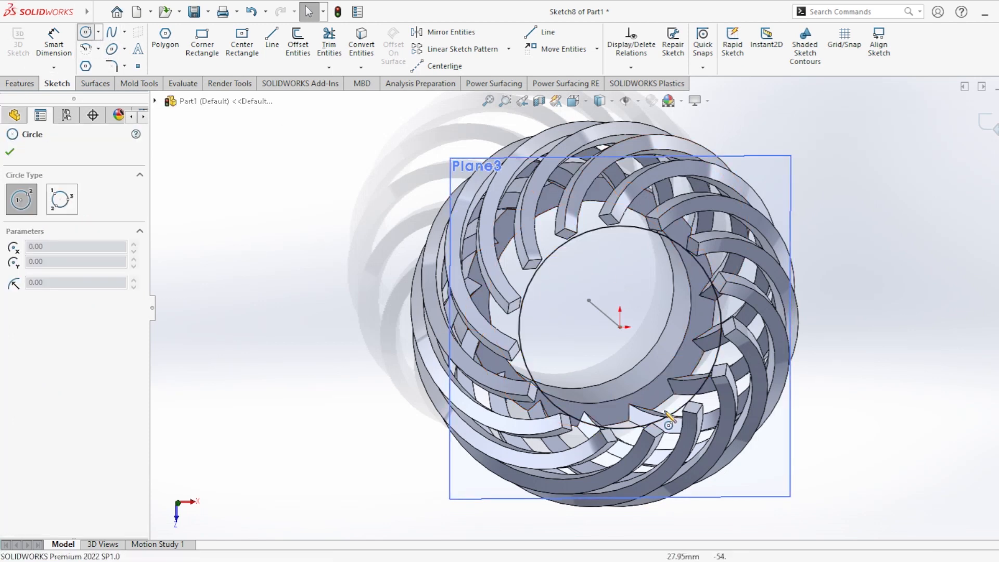
click(620, 327)
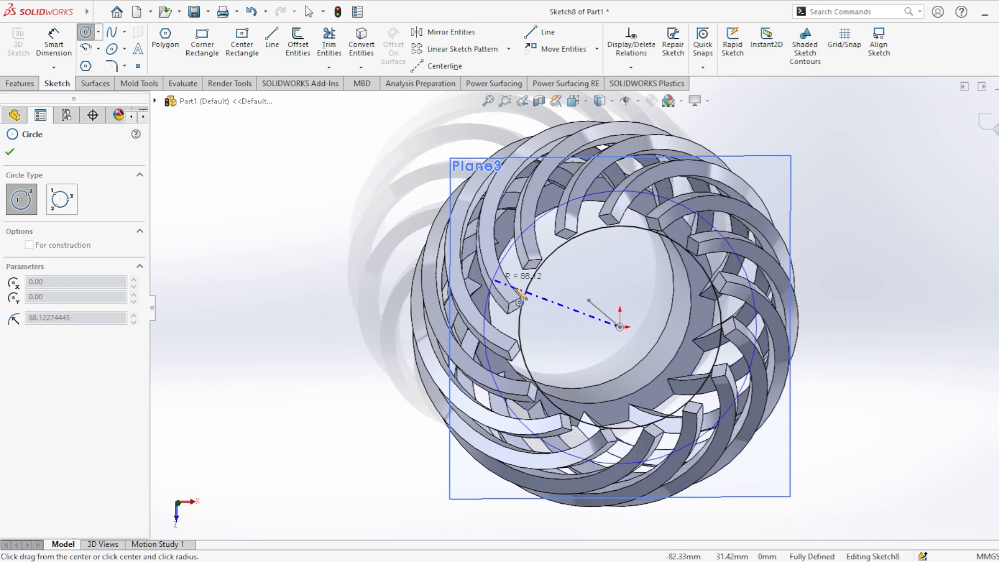
key(Escape)
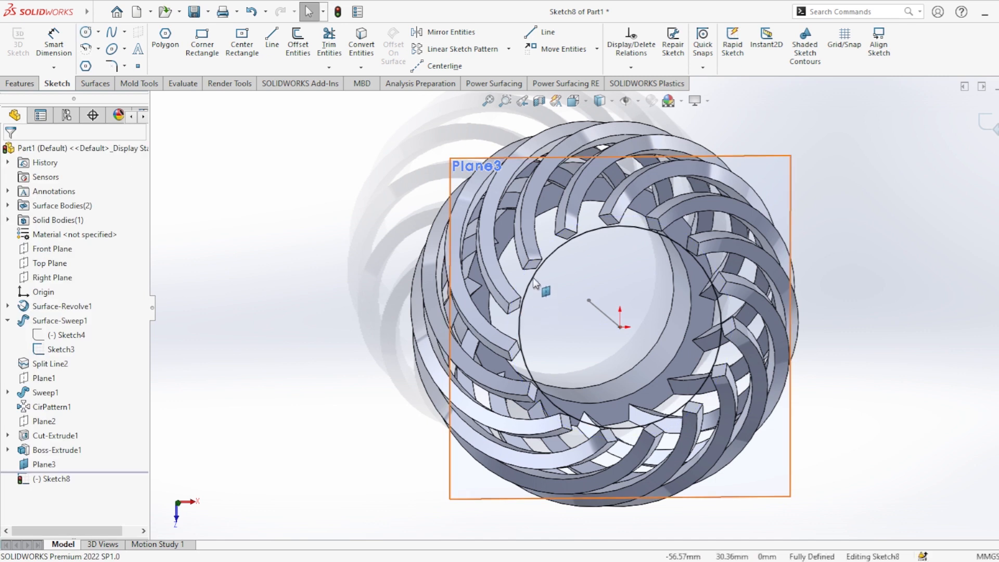
click(54, 49)
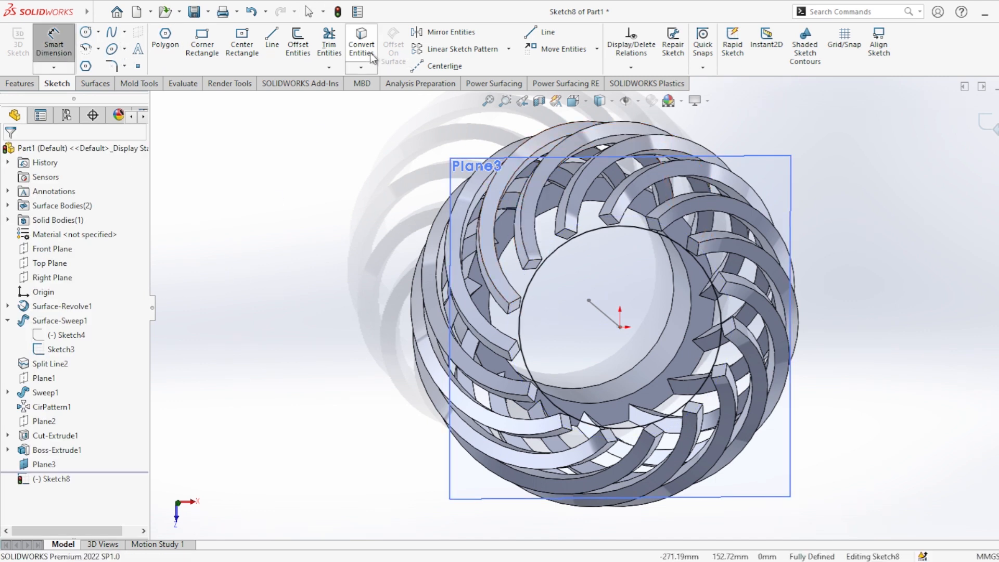
Offset the converted circle outward by 12 mm to form a ring profile over the rib ends.
click(299, 47)
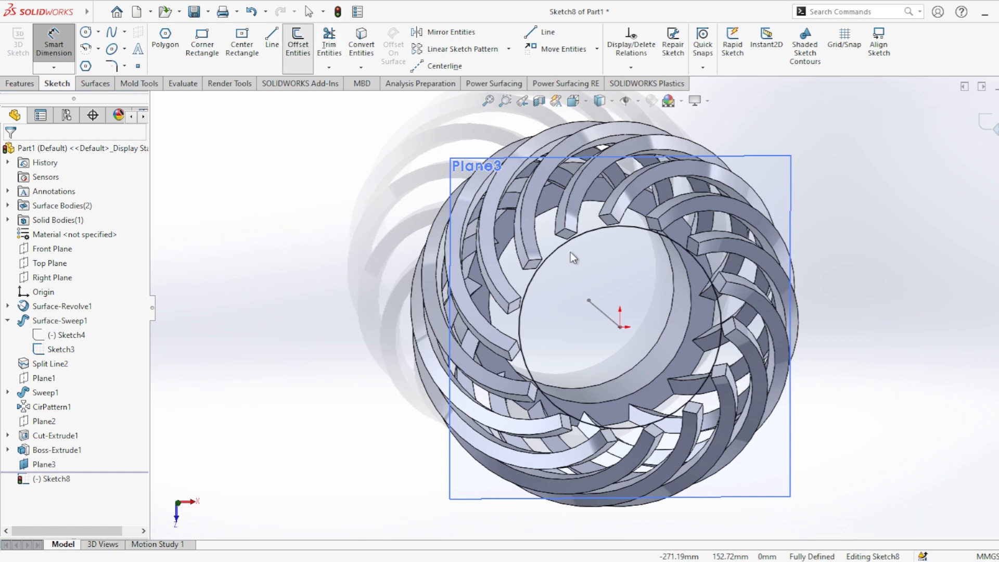
click(554, 251)
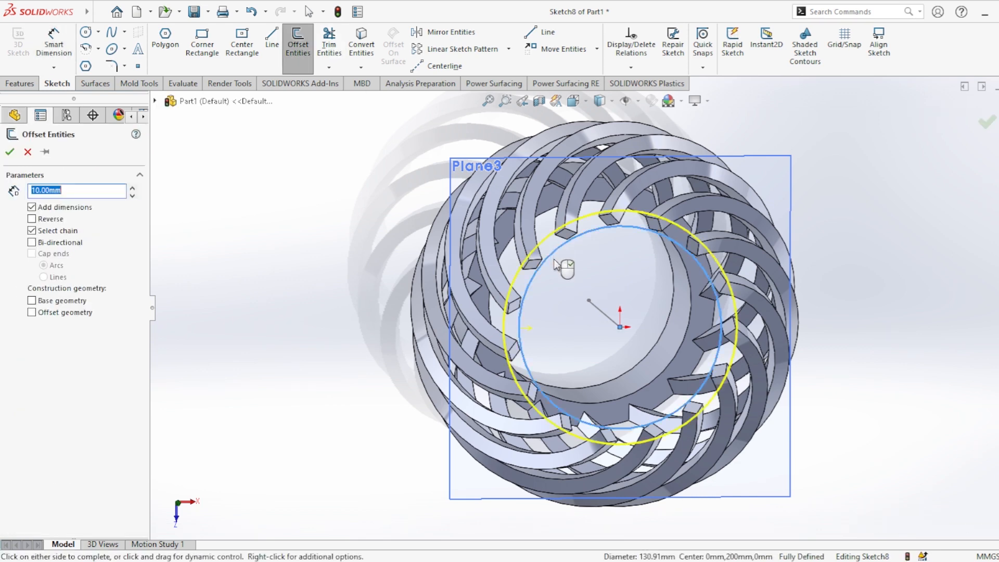
middle_drag(597, 323, 632, 216)
scroll(582, 186, up, 2)
scroll(576, 155, down, 3)
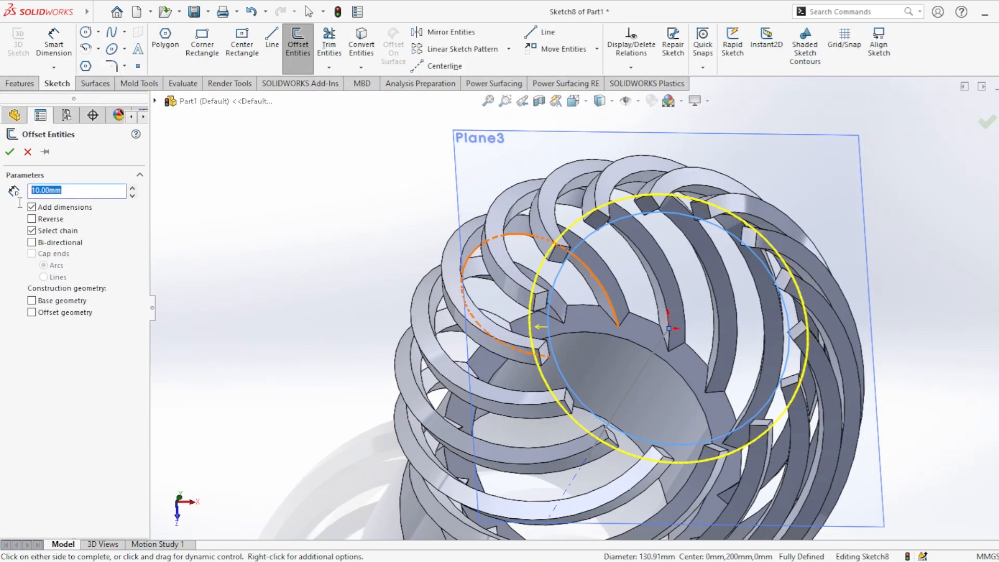
text(12)
key(Return)
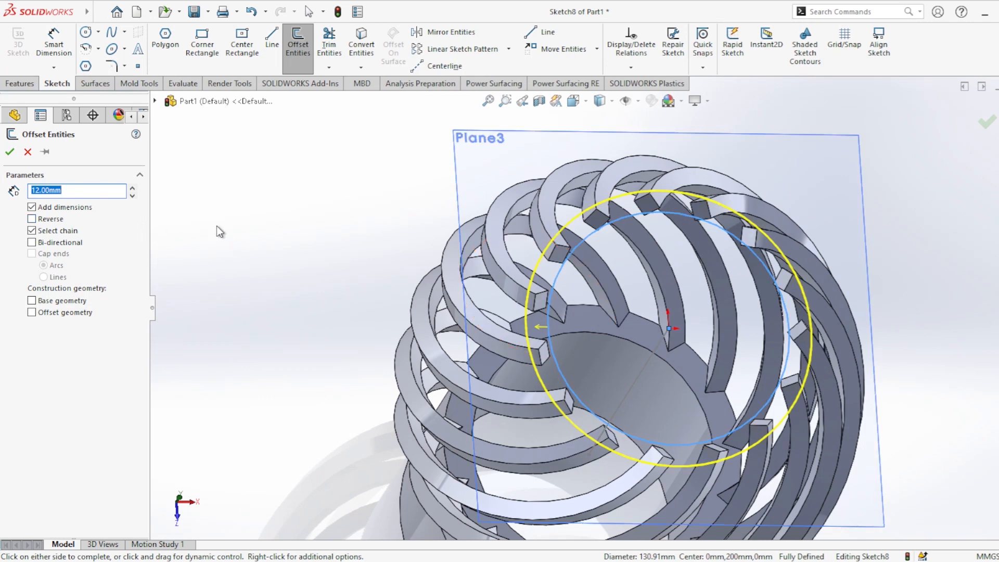
key(Return)
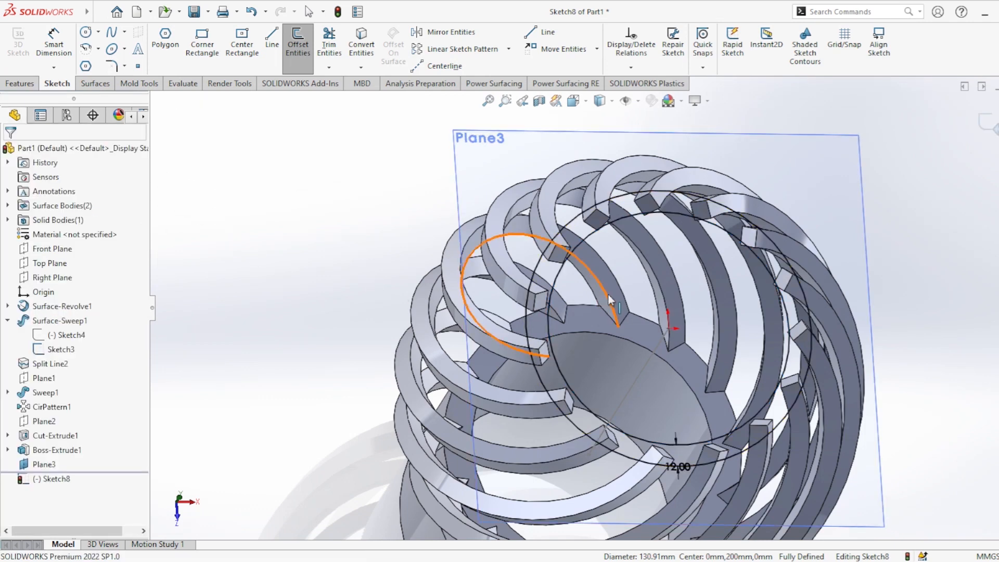
Set up a blind boss extrusion of the ring profile, 100 mm deep and pointing away from the ribs.
click(19, 84)
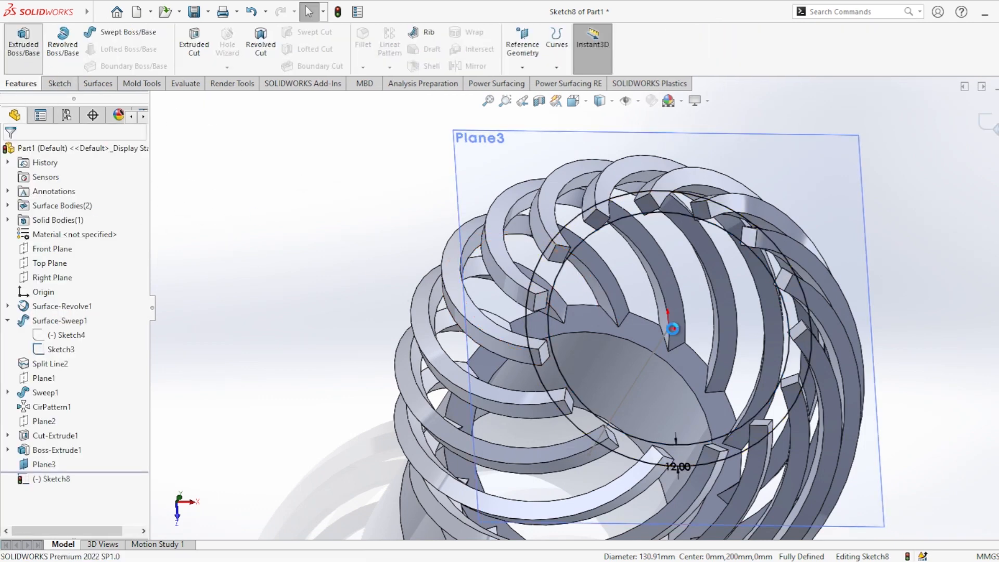
click(24, 42)
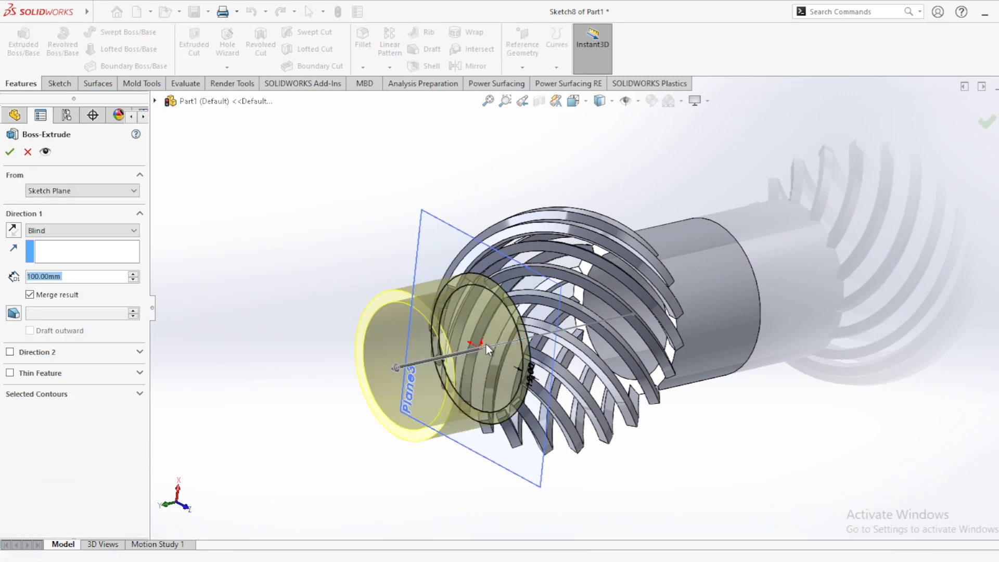
middle_drag(486, 345, 447, 358)
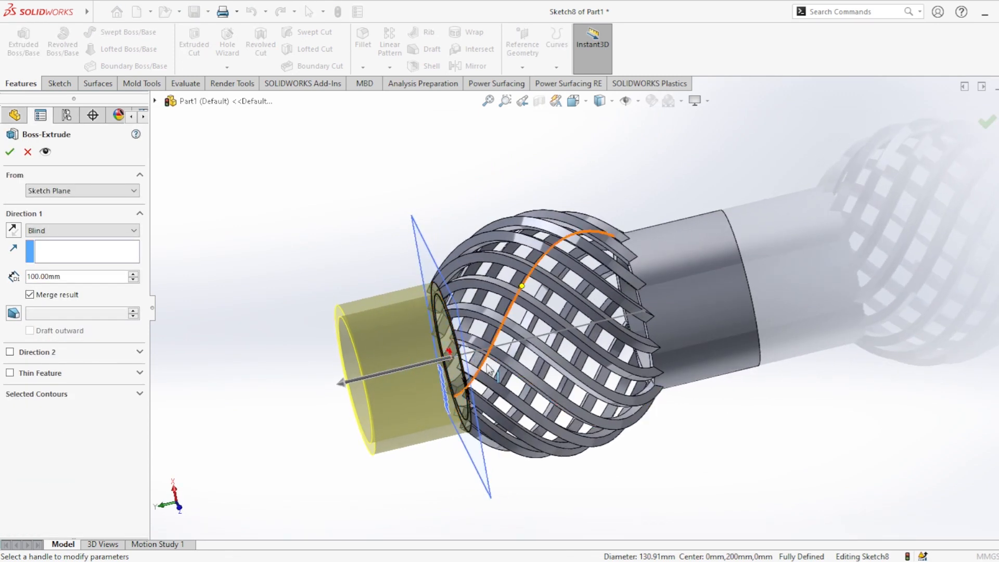
middle_drag(448, 354, 448, 303)
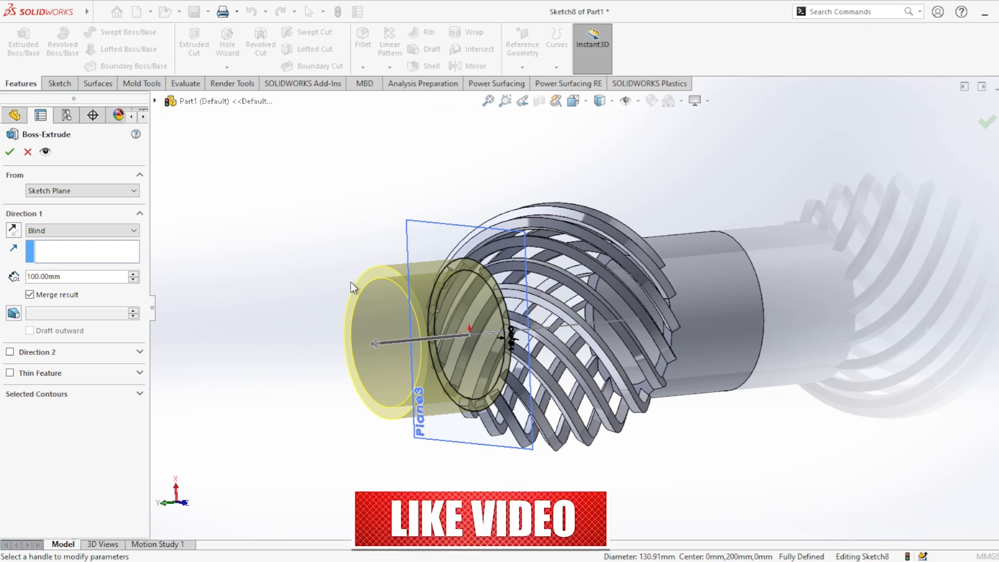
middle_drag(448, 349, 645, 312)
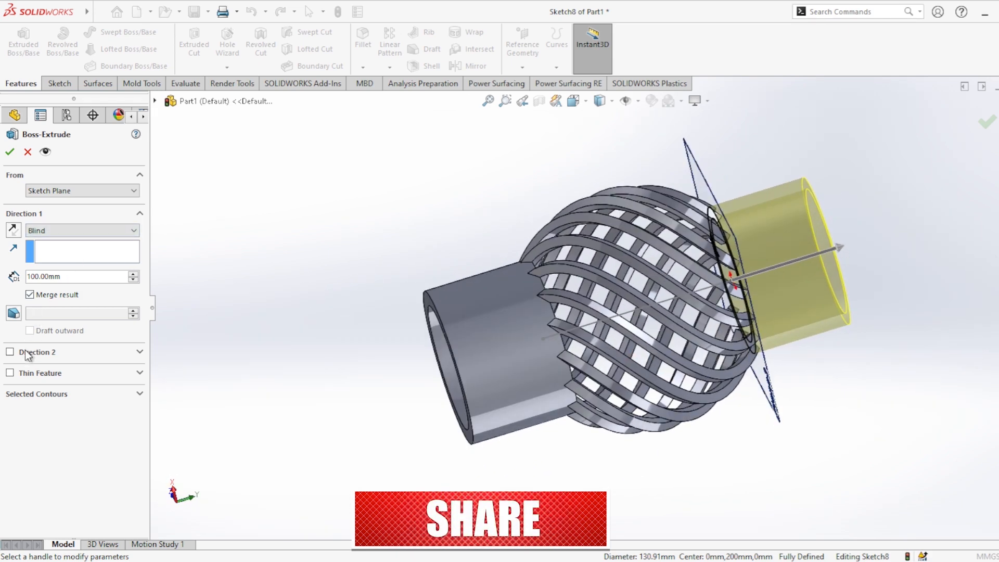
Enable a second blind direction of 10 mm into the rib ends and finish the merged extrusion of the second collar.
click(9, 352)
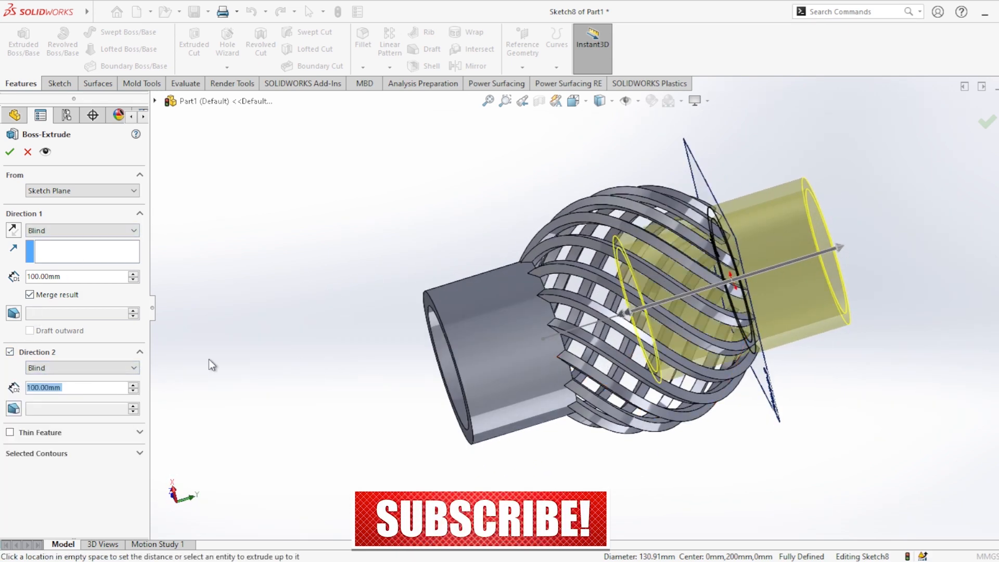
text(10)
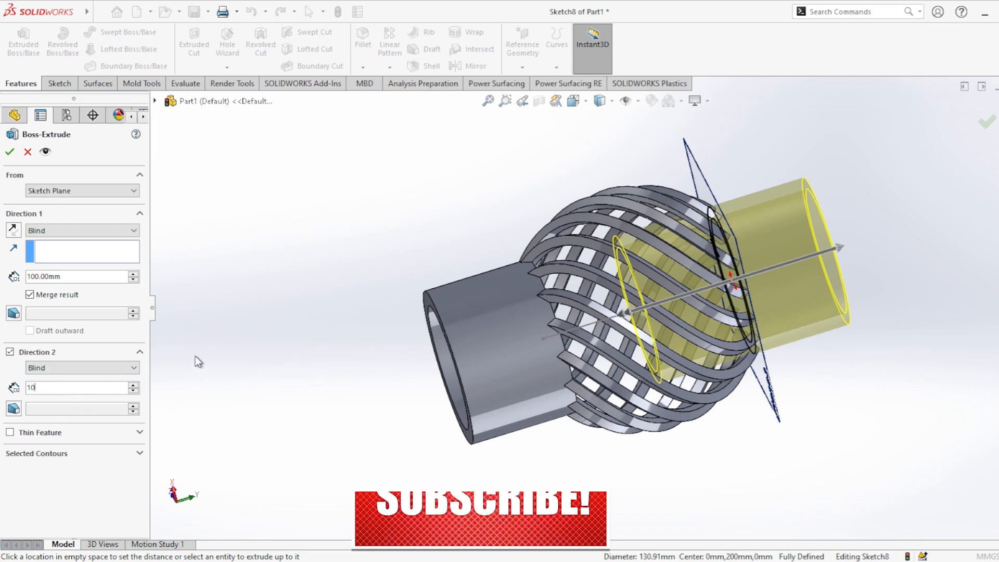
key(Return)
middle_drag(739, 307, 668, 204)
scroll(645, 187, up, 5)
scroll(645, 185, down, 4)
scroll(549, 370, down, 8)
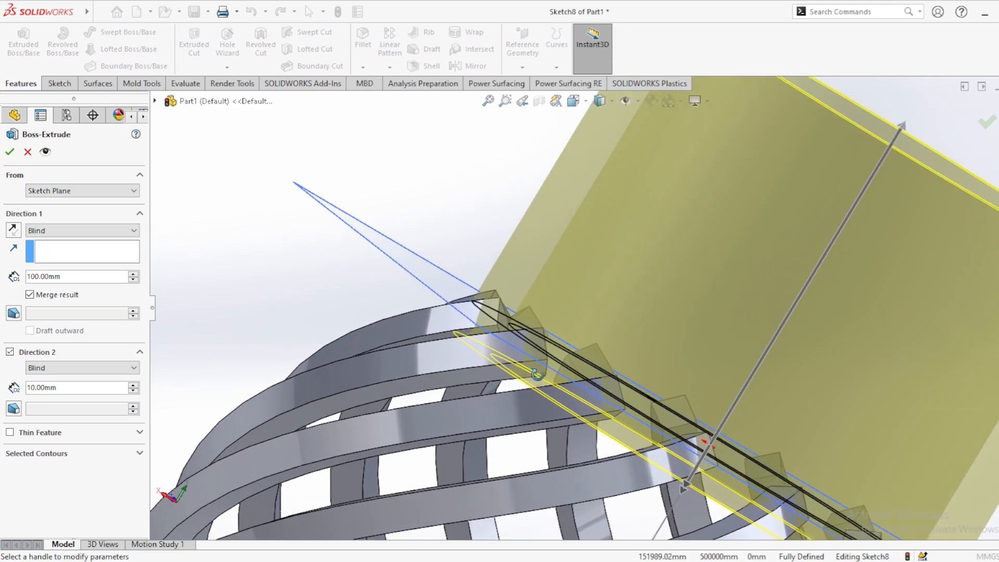
middle_drag(534, 374, 517, 430)
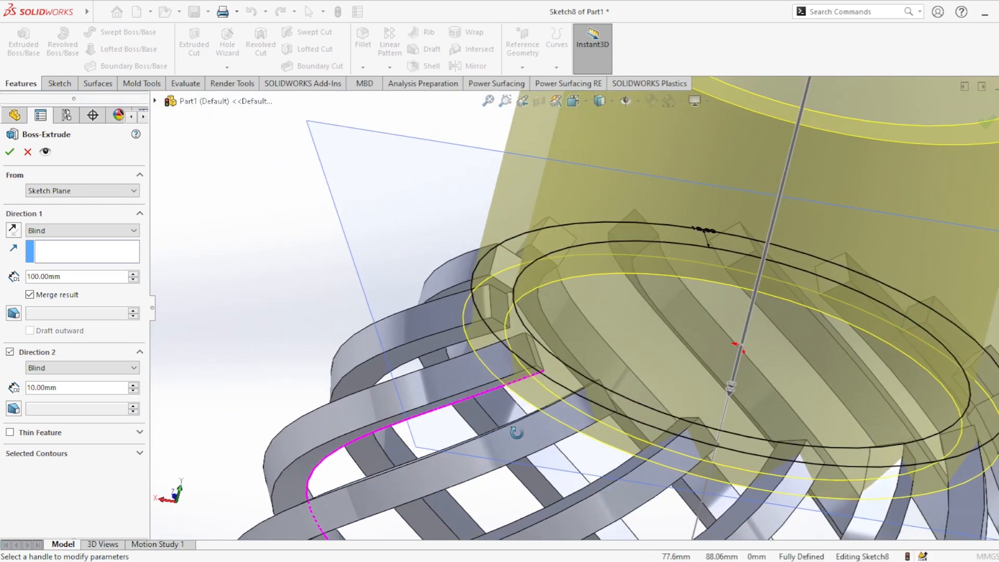
click(11, 152)
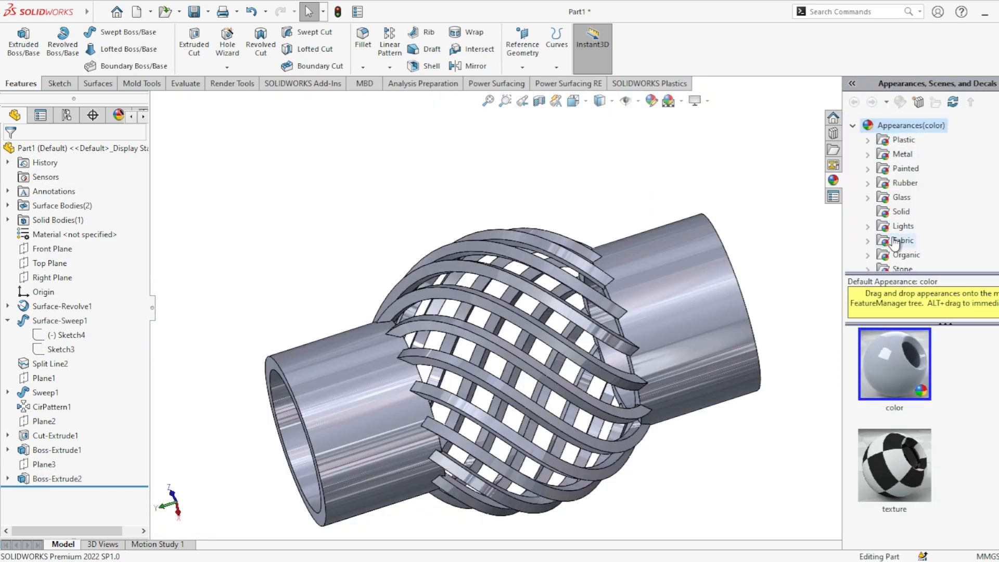
Apply the chromium plate appearance from the Chrome metals to the whole part and inspect it from several sides.
scroll(894, 242, down, 2)
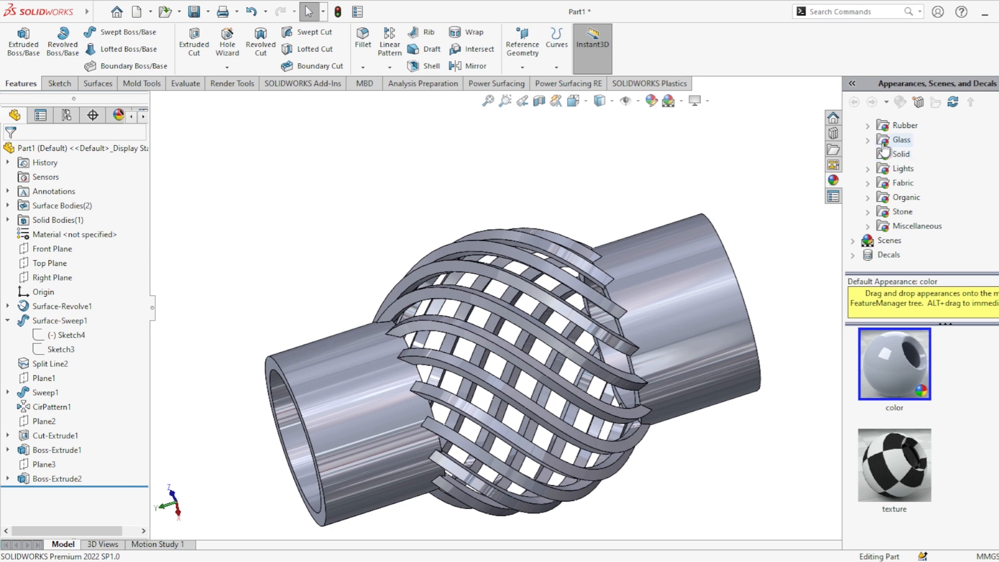
scroll(885, 148, up, 1)
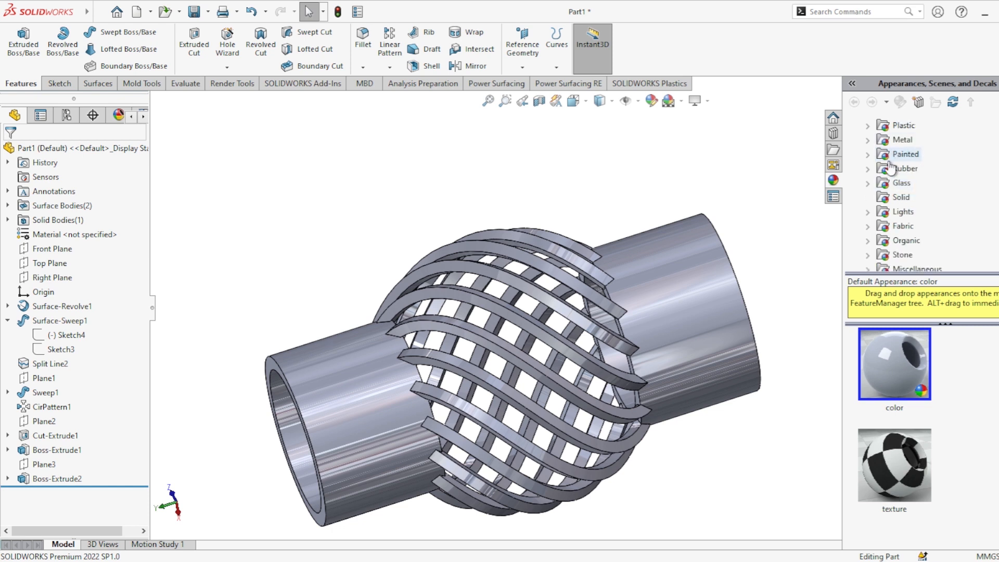
click(886, 199)
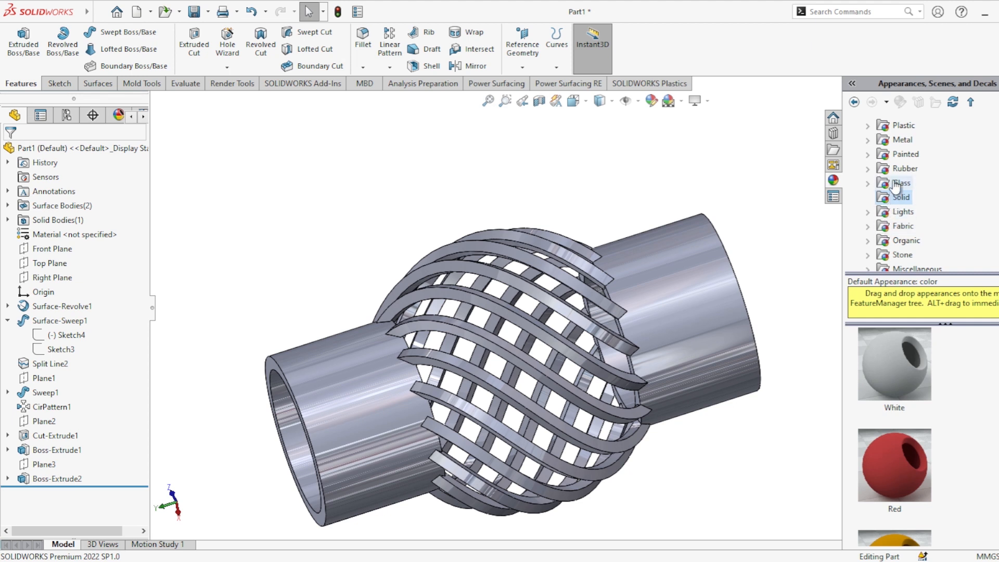
double_click(879, 143)
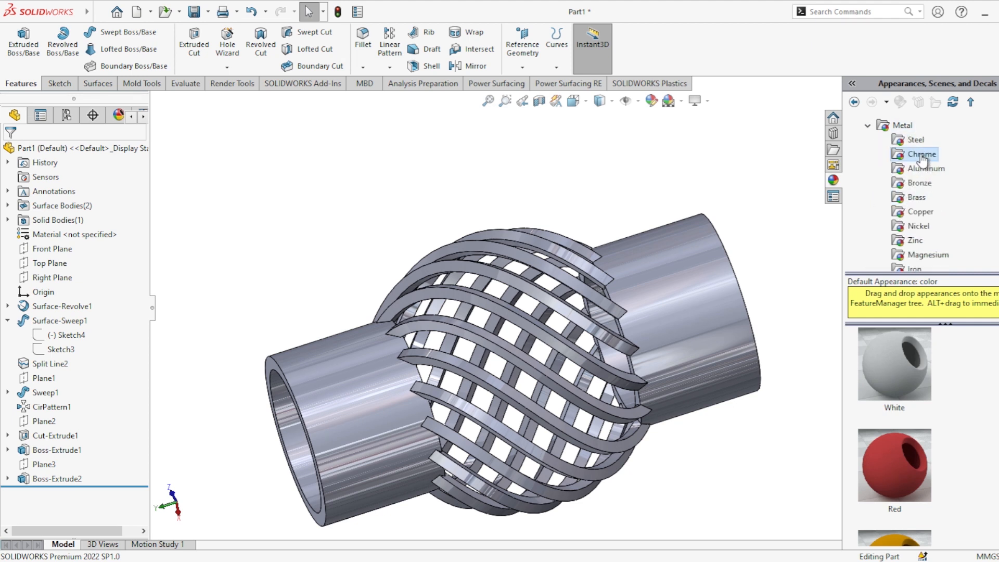
double_click(912, 354)
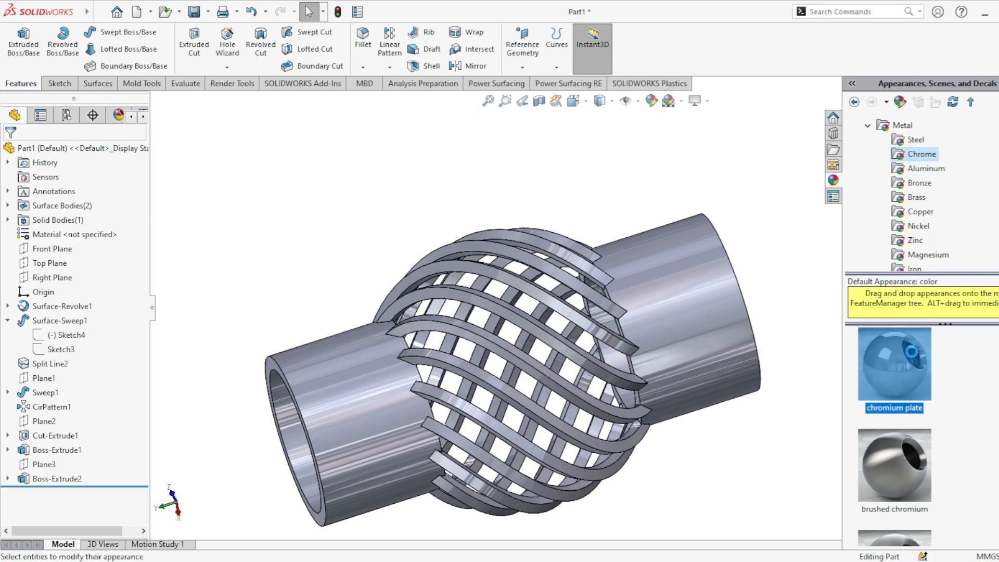
click(806, 317)
middle_drag(754, 419, 851, 360)
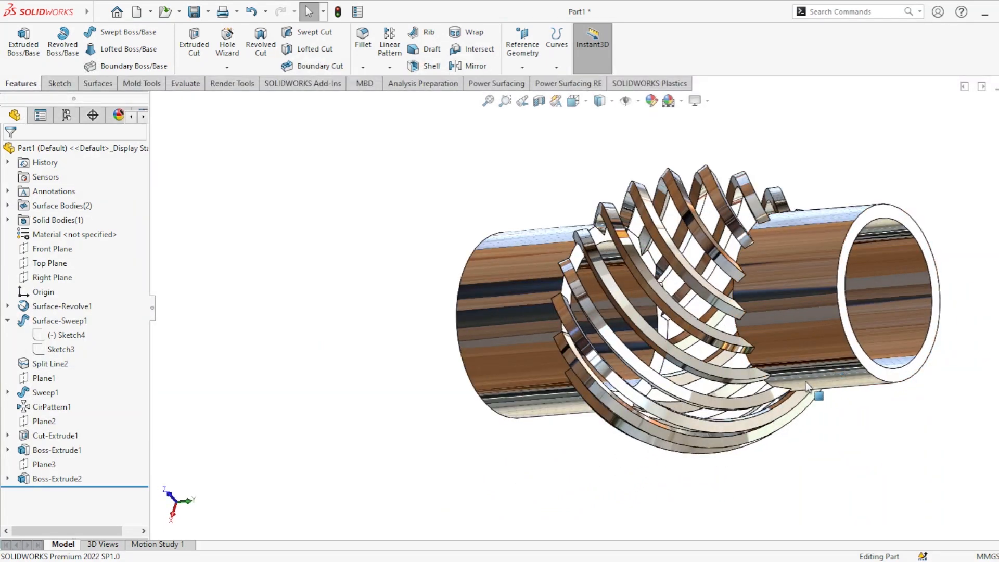
middle_drag(829, 422, 423, 474)
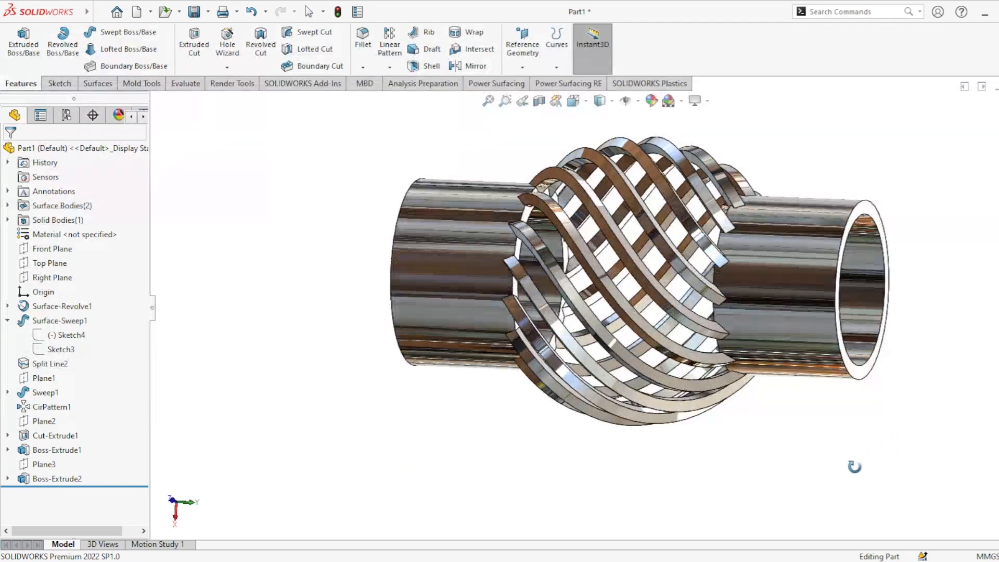